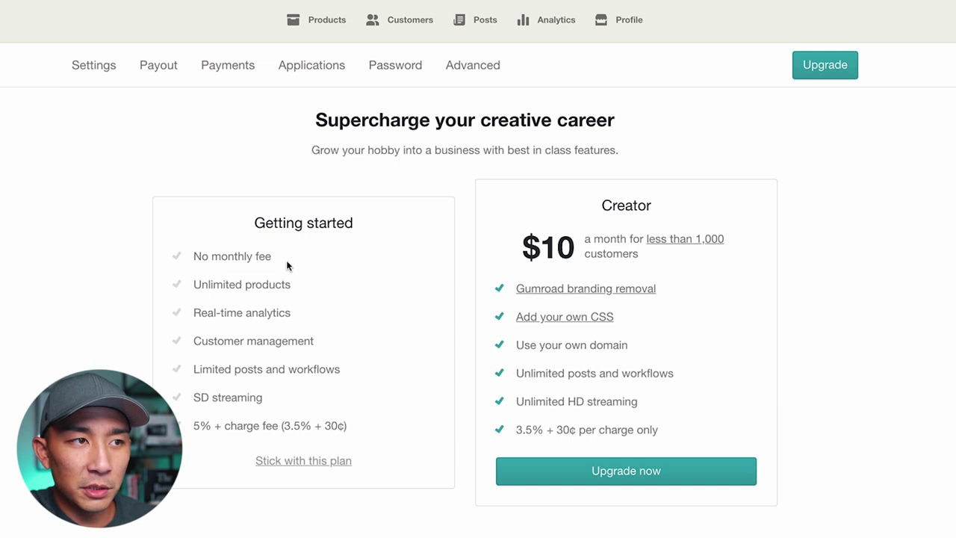
drag(274, 256, 184, 258)
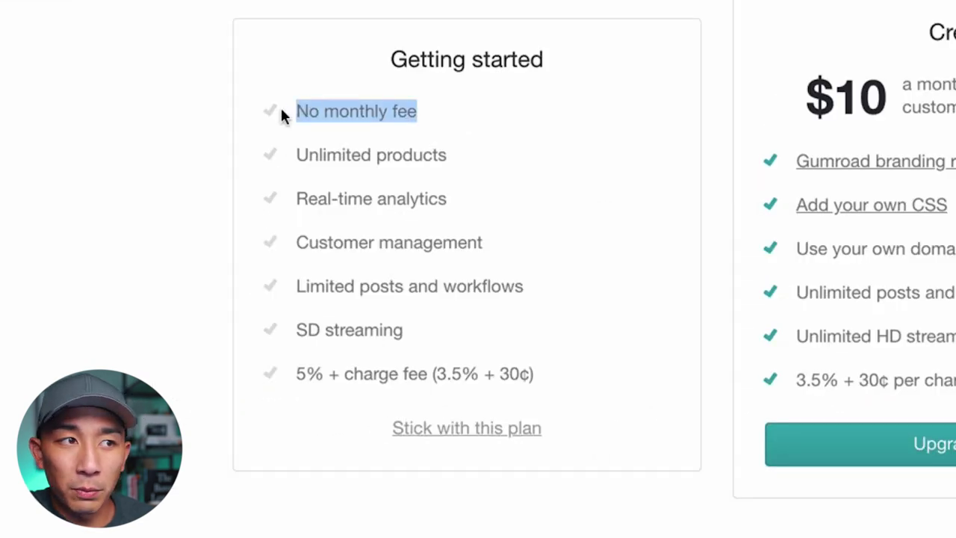
drag(505, 175, 297, 155)
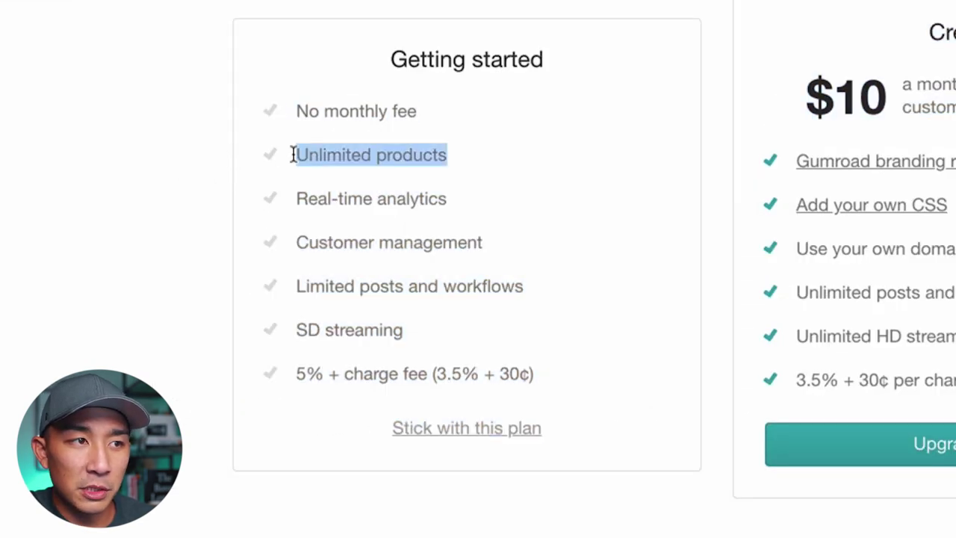
drag(471, 198, 268, 198)
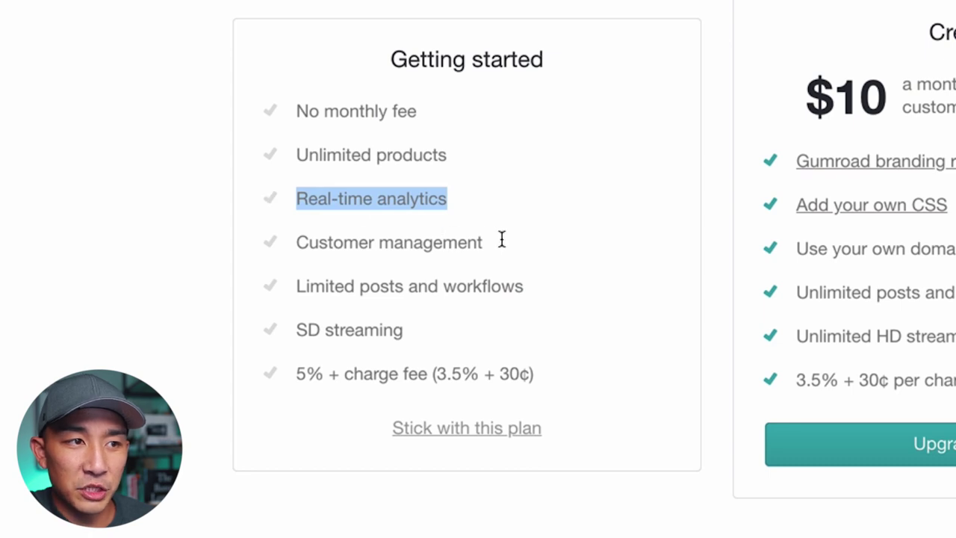
drag(489, 236, 294, 237)
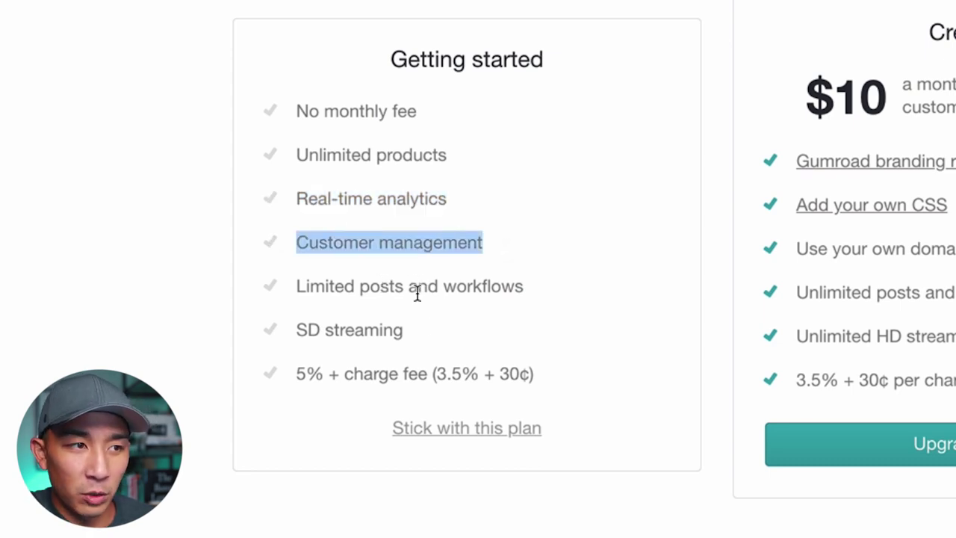
drag(433, 346, 293, 321)
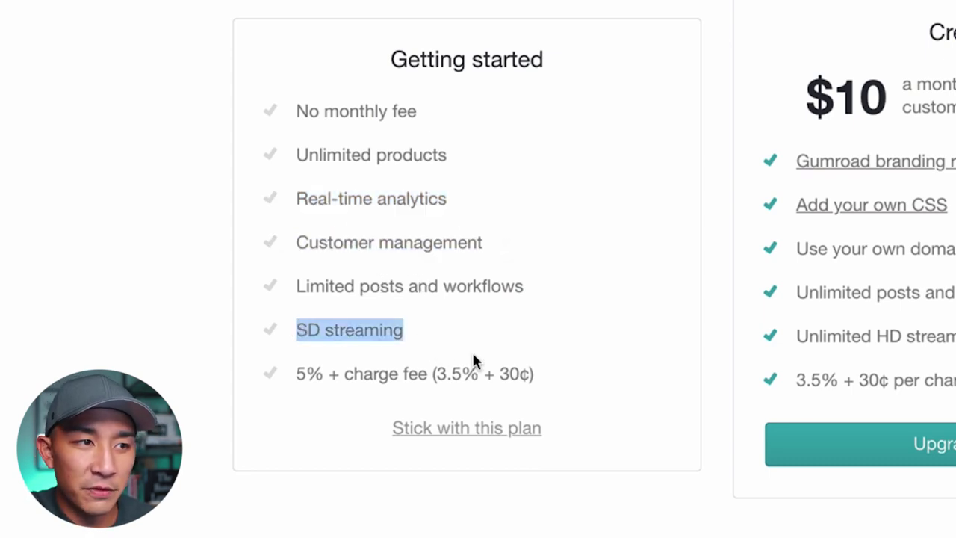
drag(277, 377, 543, 385)
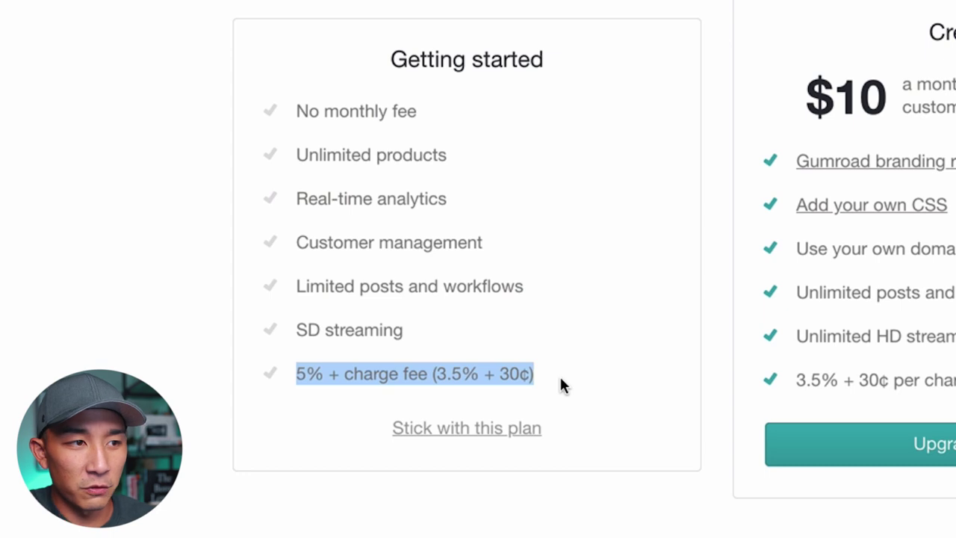
click(424, 376)
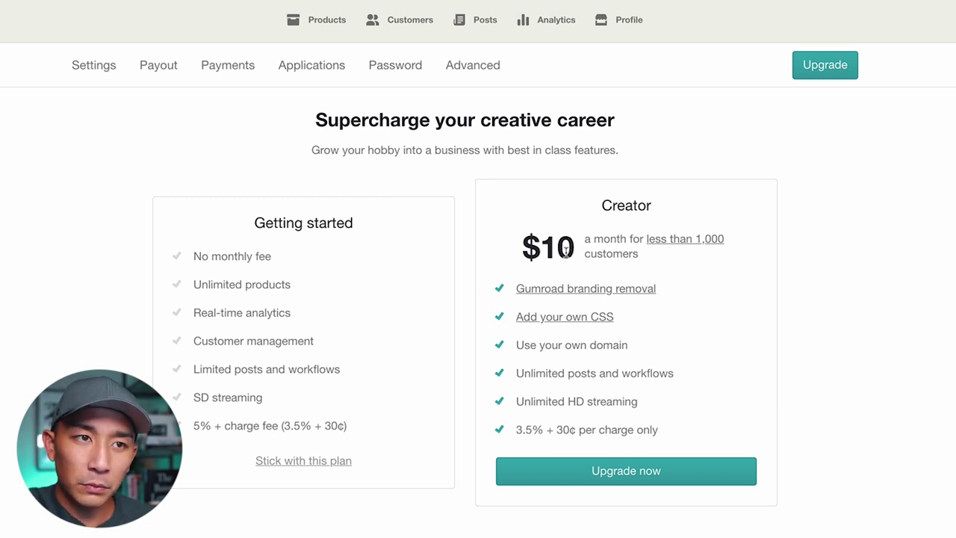
Step: Highlight the Creator plan's customer limit and the free plan's 5% fee
drag(565, 250, 523, 250)
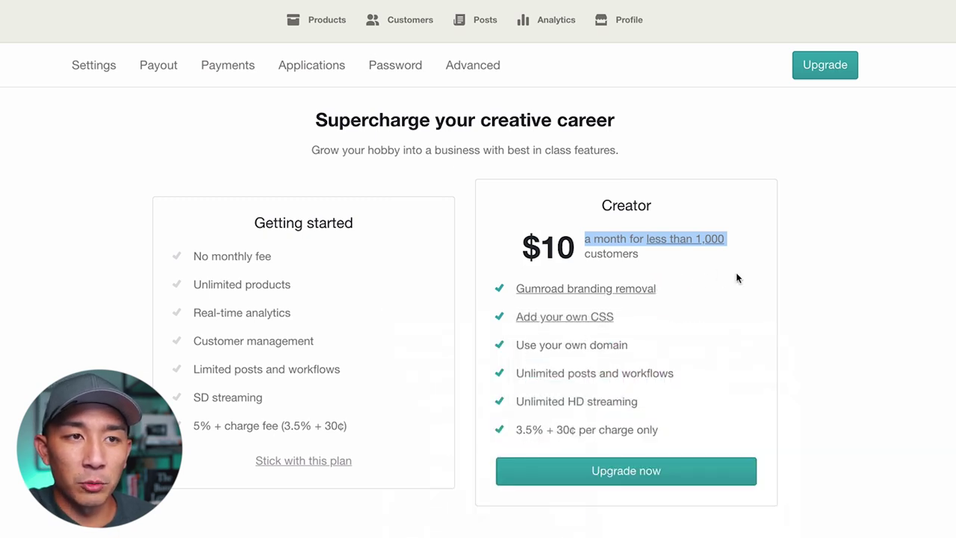
click(732, 277)
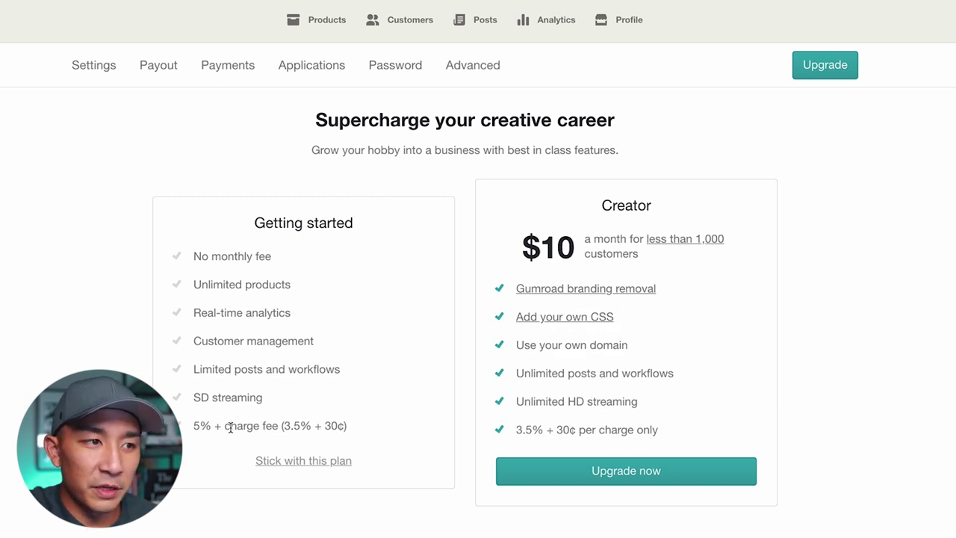
drag(212, 425, 193, 426)
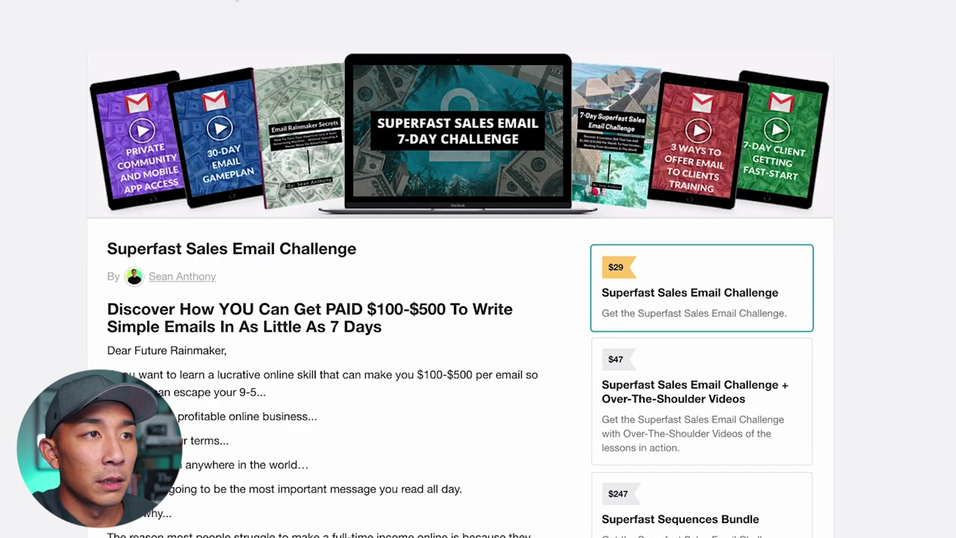
scroll(345, 156, down, 1)
scroll(346, 155, up, 1)
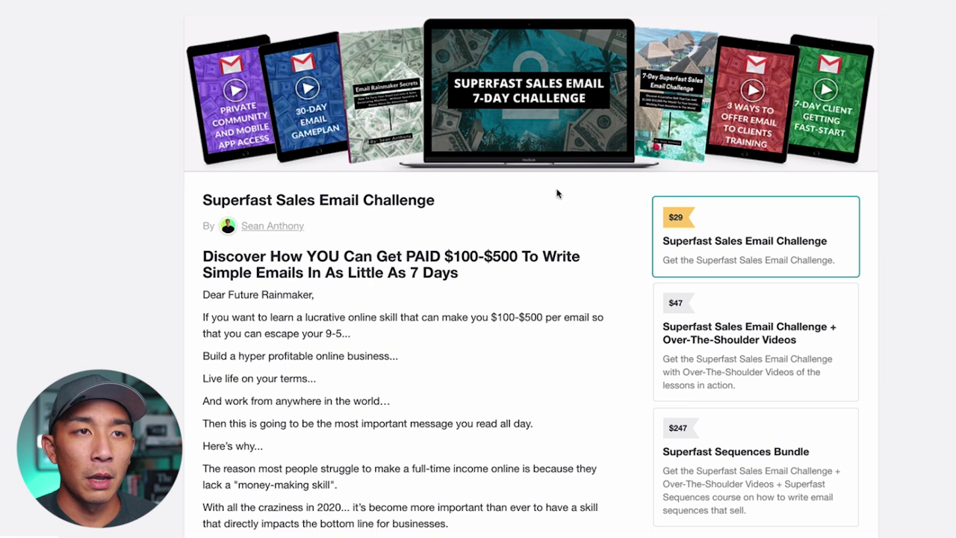
scroll(557, 193, down, 1)
scroll(502, 182, up, 1)
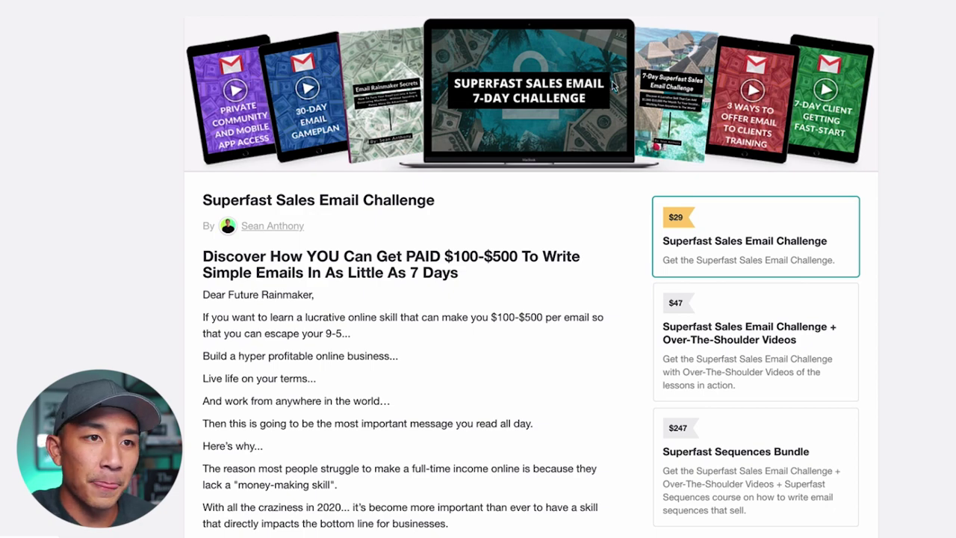
scroll(503, 222, down, 2)
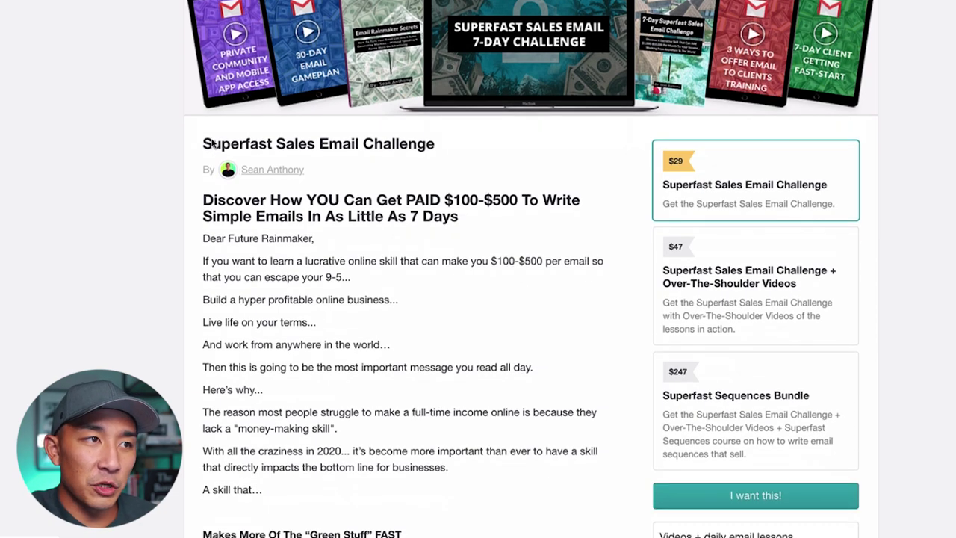
scroll(224, 150, down, 20)
scroll(410, 229, up, 3)
scroll(404, 284, down, 10)
scroll(379, 342, down, 20)
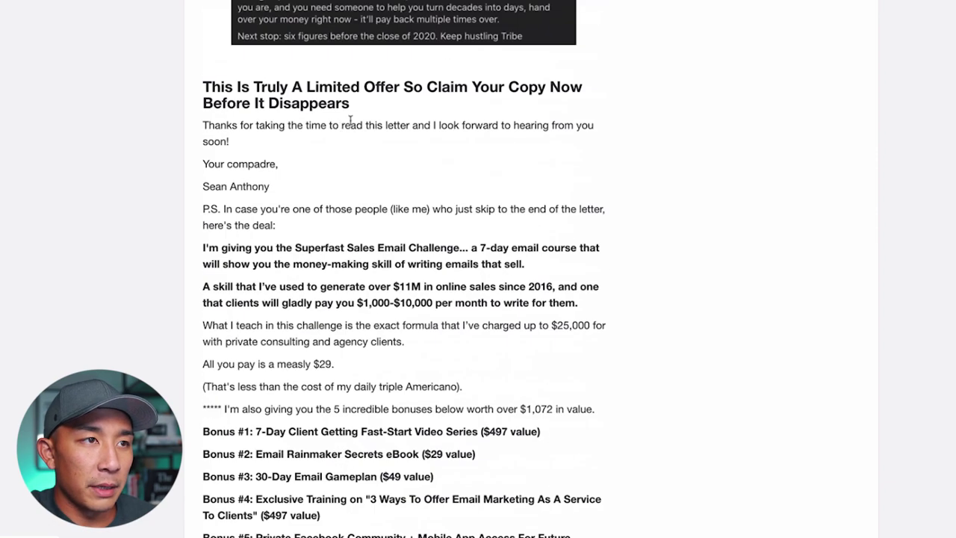
drag(357, 105, 211, 87)
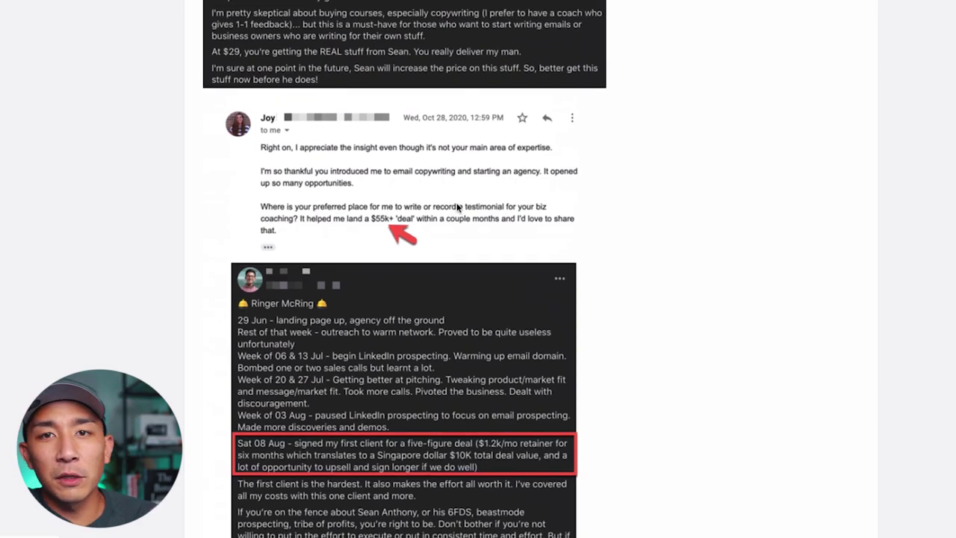
scroll(457, 207, up, 20)
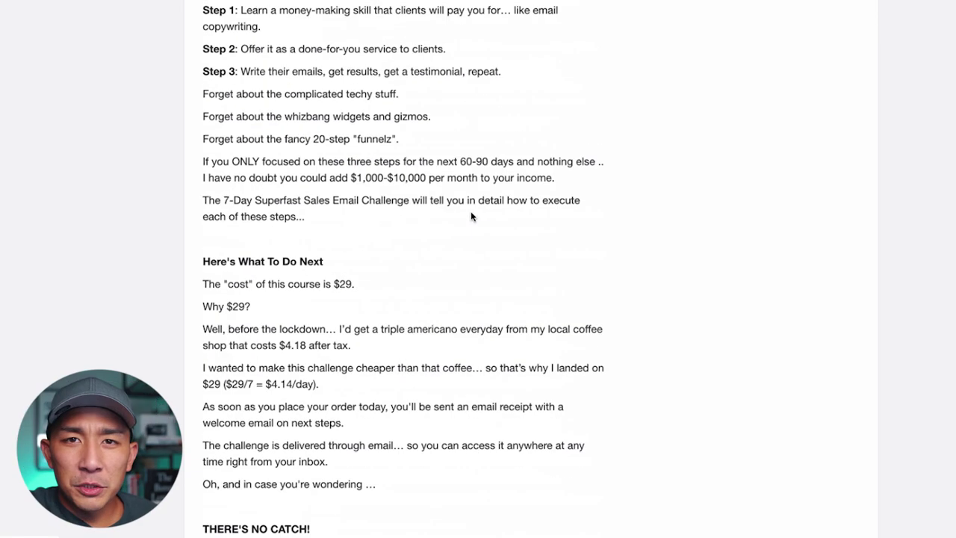
scroll(472, 223, up, 20)
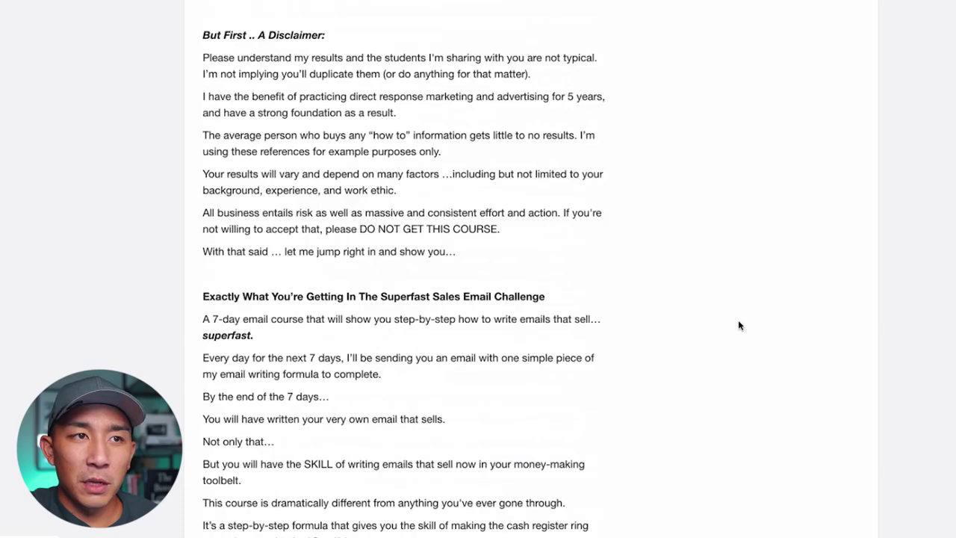
scroll(822, 404, up, 20)
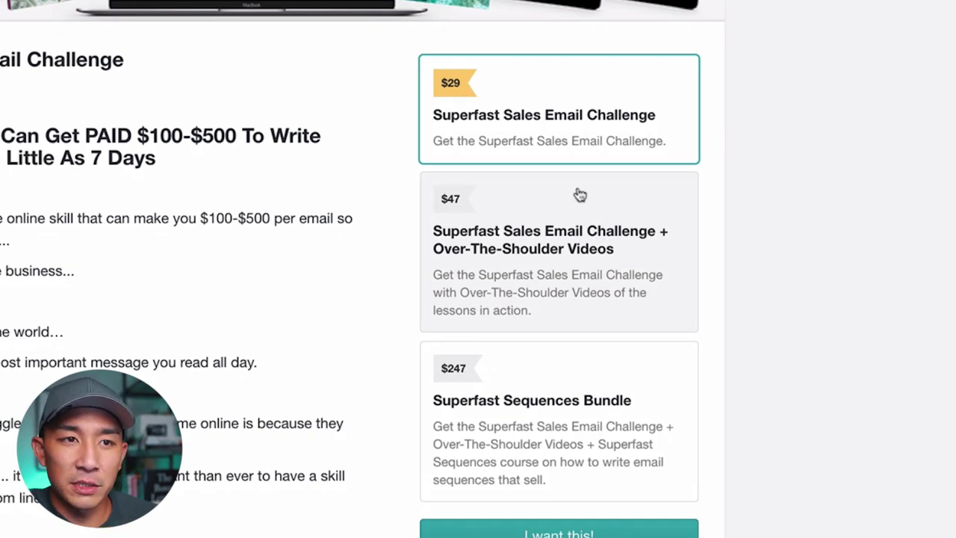
Step: Select the $47 and $247 versions of the Superfast Sales Email Challenge to show tiered pricing
click(514, 224)
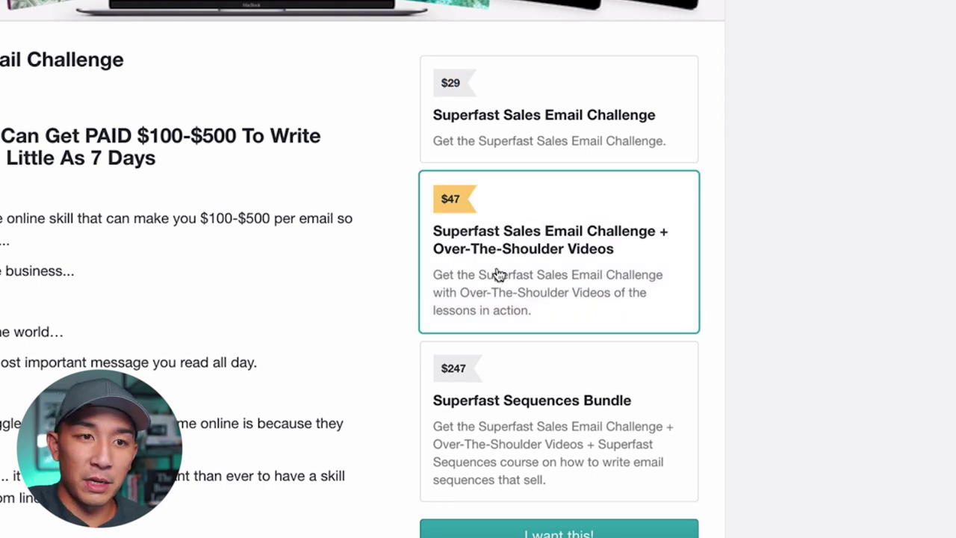
click(565, 404)
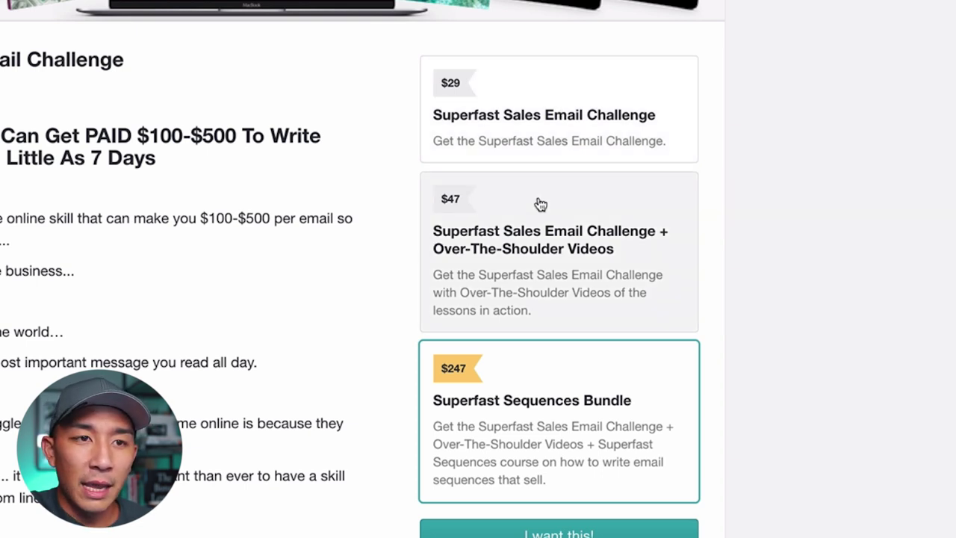
scroll(537, 337, down, 1)
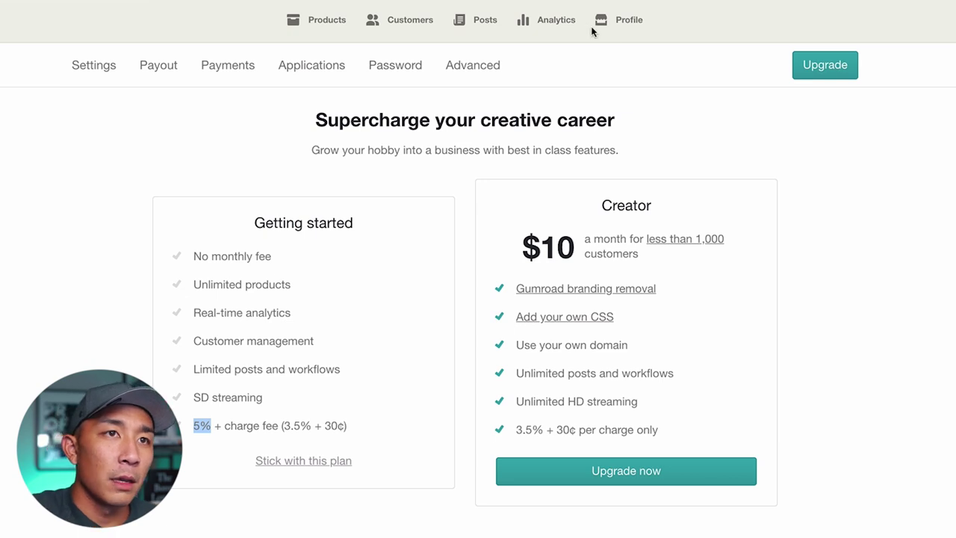
Step: Browse the Customers, Posts, workflows and Analytics pages, then go to the profile editor
click(410, 21)
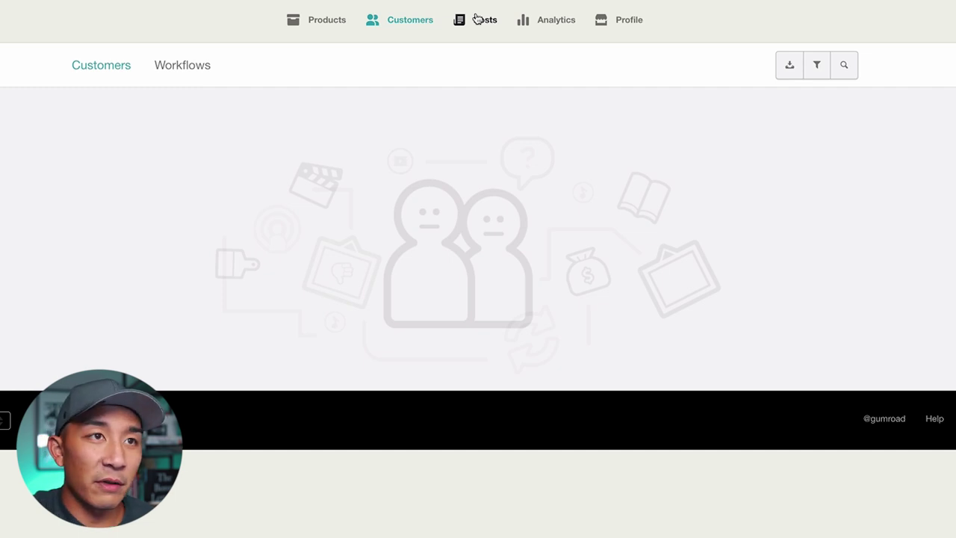
click(475, 20)
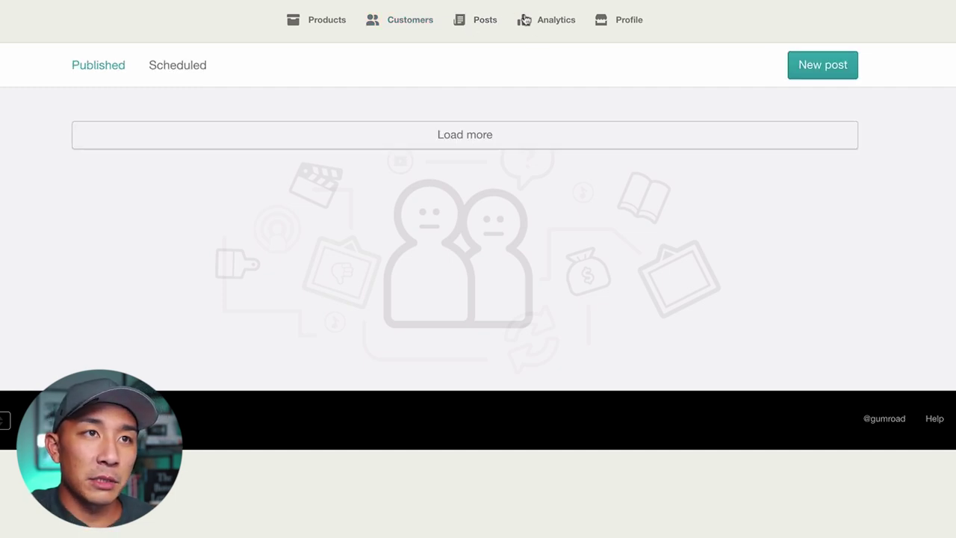
click(524, 20)
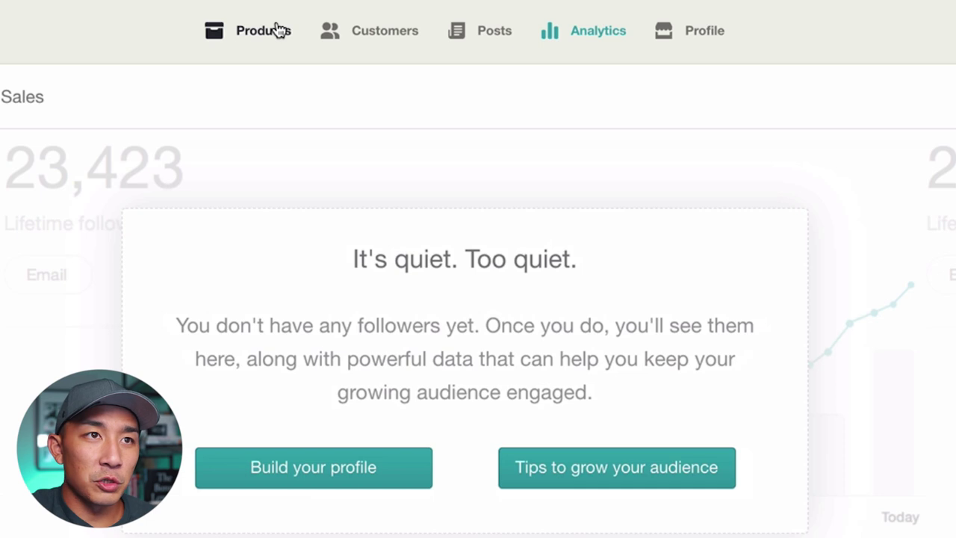
click(362, 35)
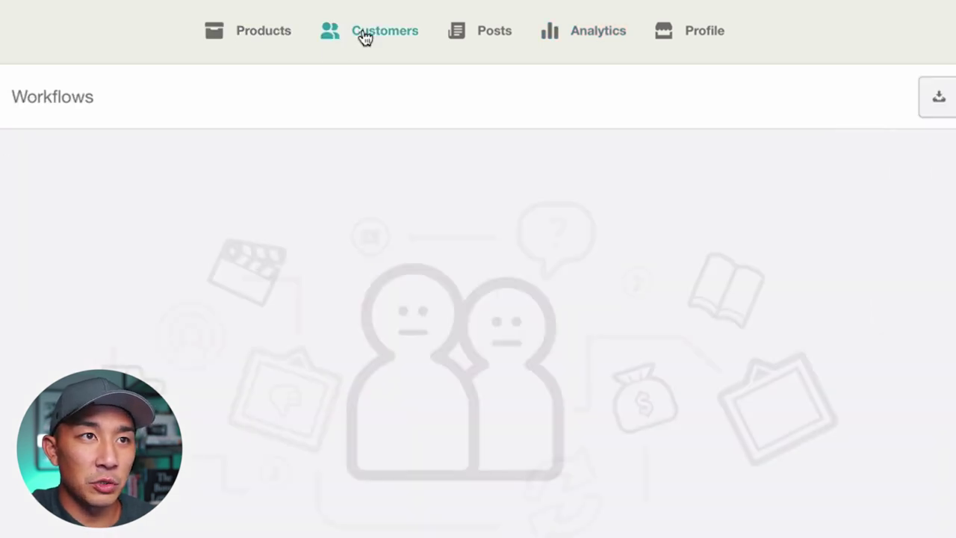
click(463, 41)
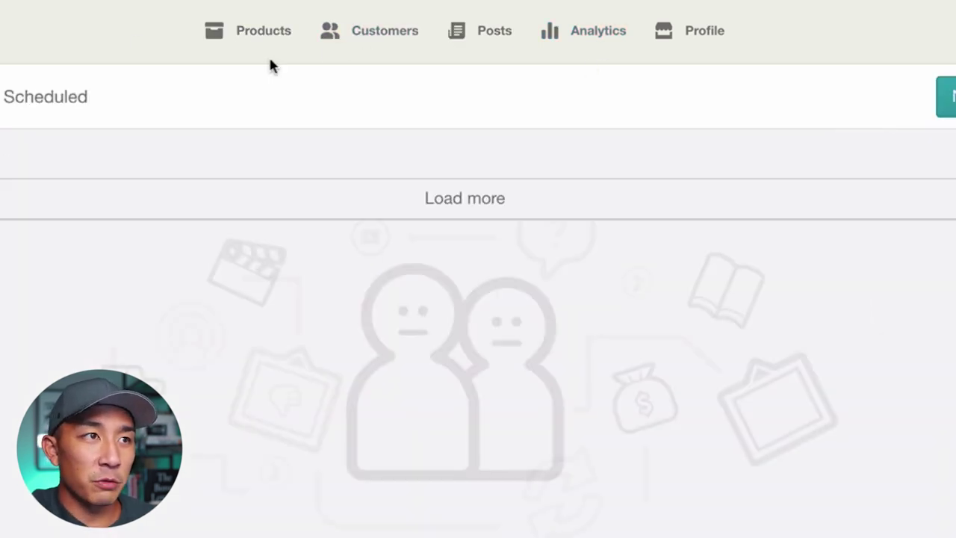
click(611, 44)
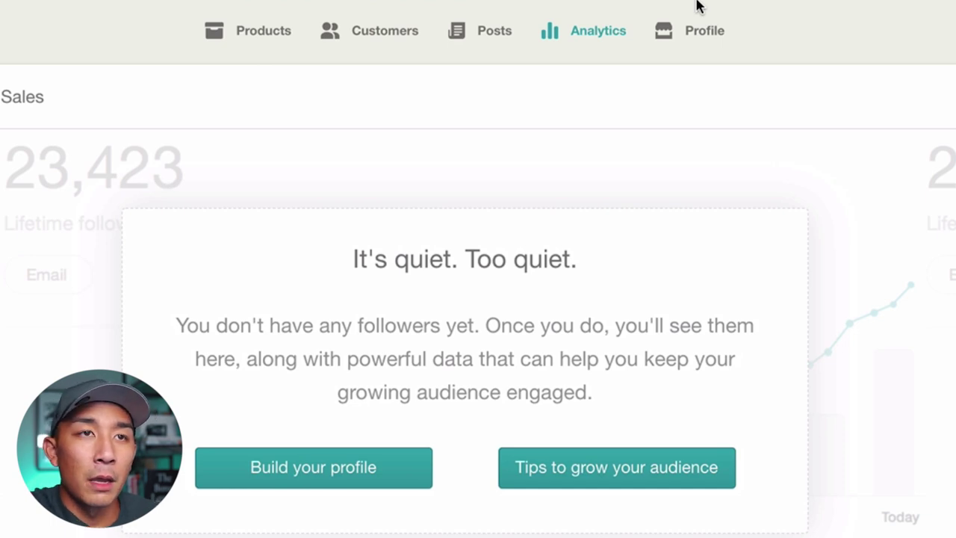
click(704, 28)
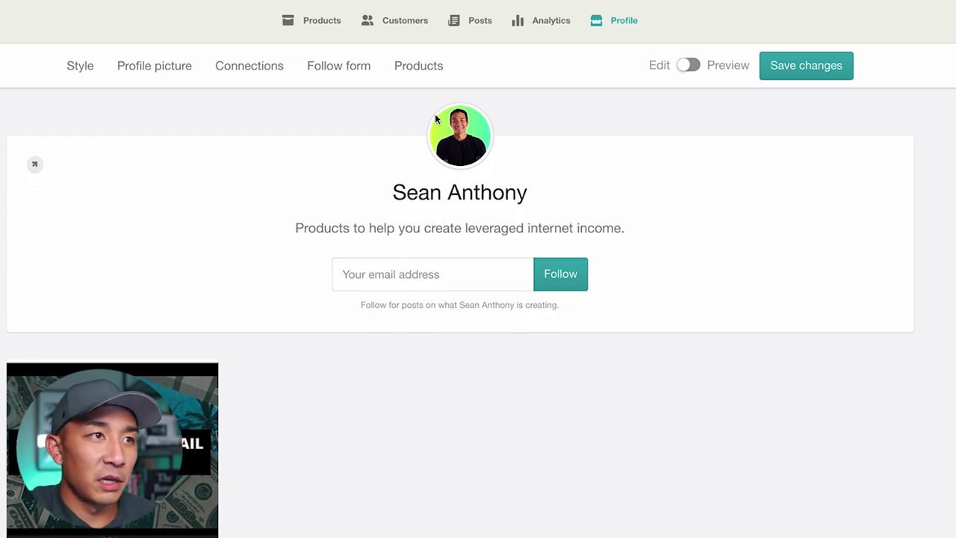
Step: In the profile Style settings, set the accent colour to red
click(71, 67)
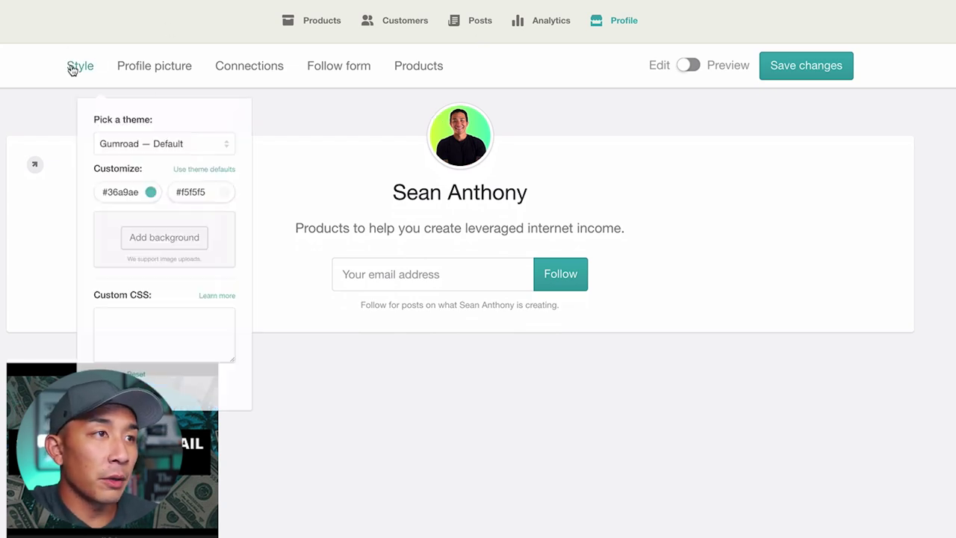
click(148, 216)
drag(145, 254, 187, 212)
click(192, 329)
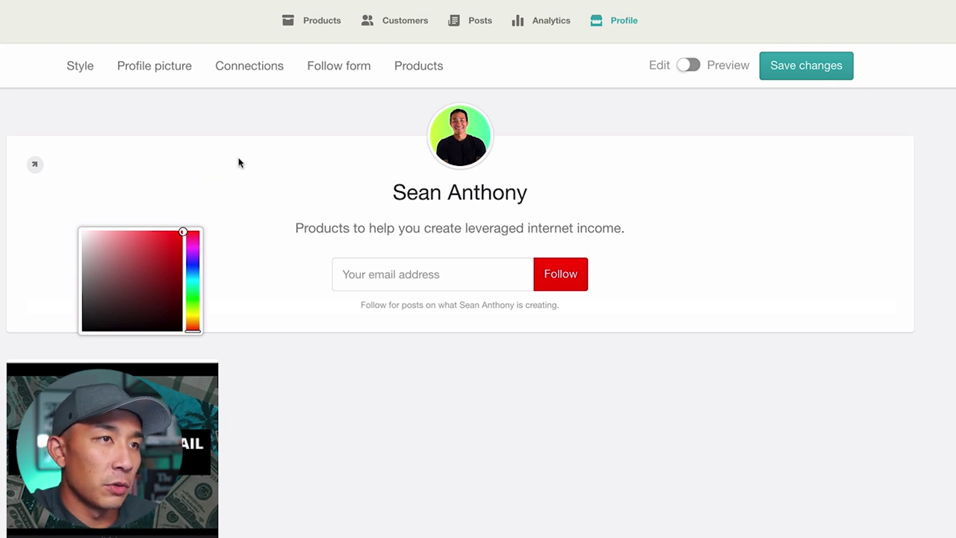
Step: Set the profile page background colour to grey
click(80, 66)
click(237, 214)
drag(236, 228, 247, 263)
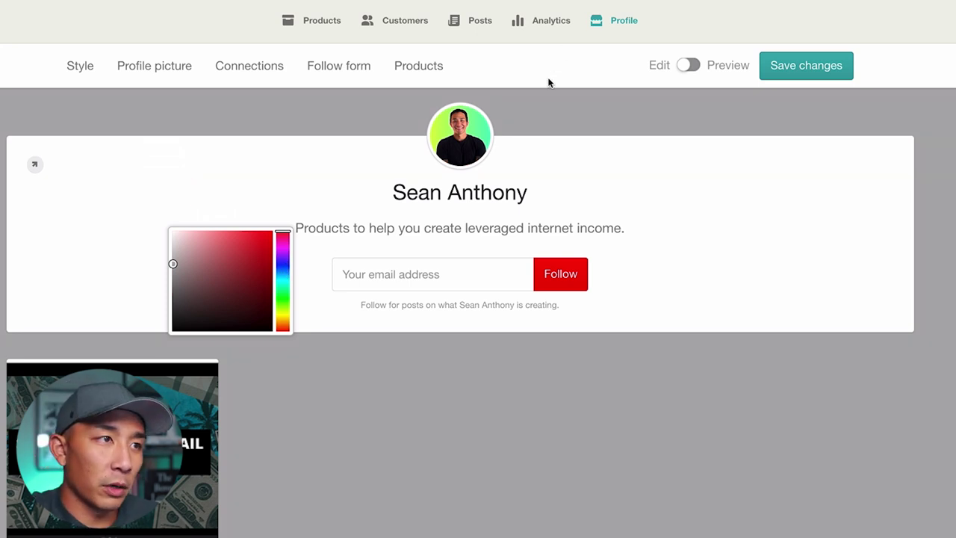
scroll(303, 168, down, 2)
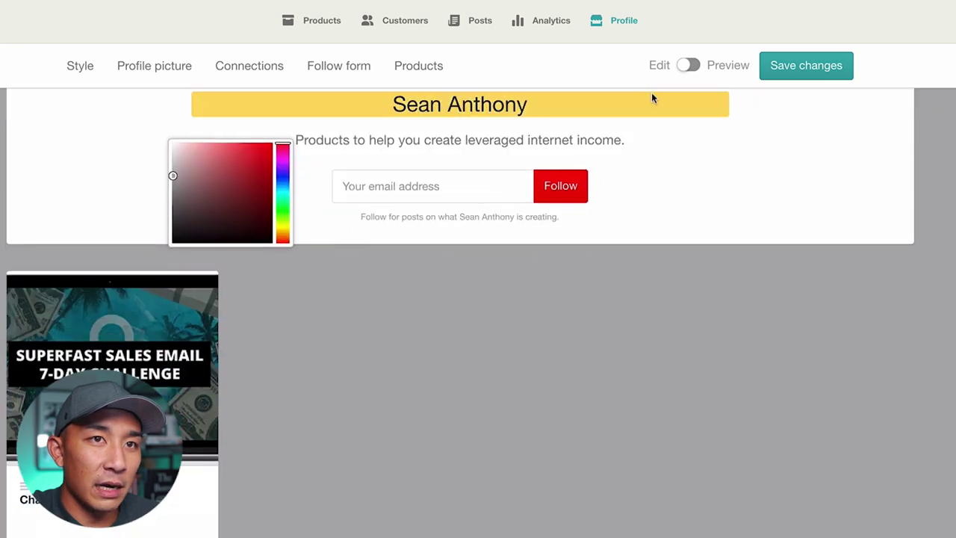
scroll(499, 118, up, 3)
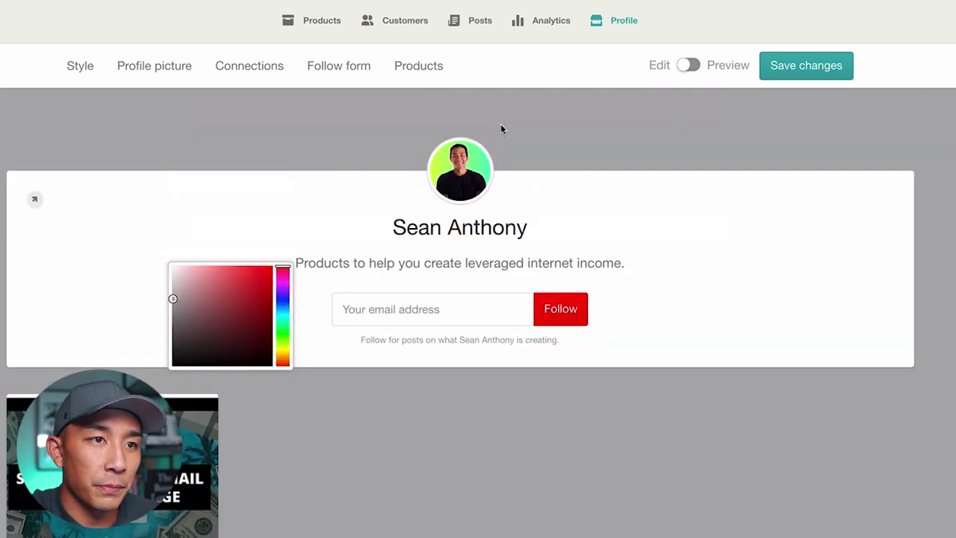
Step: Remove the stray characters typed into the profile description line
click(413, 269)
text(asdsd)
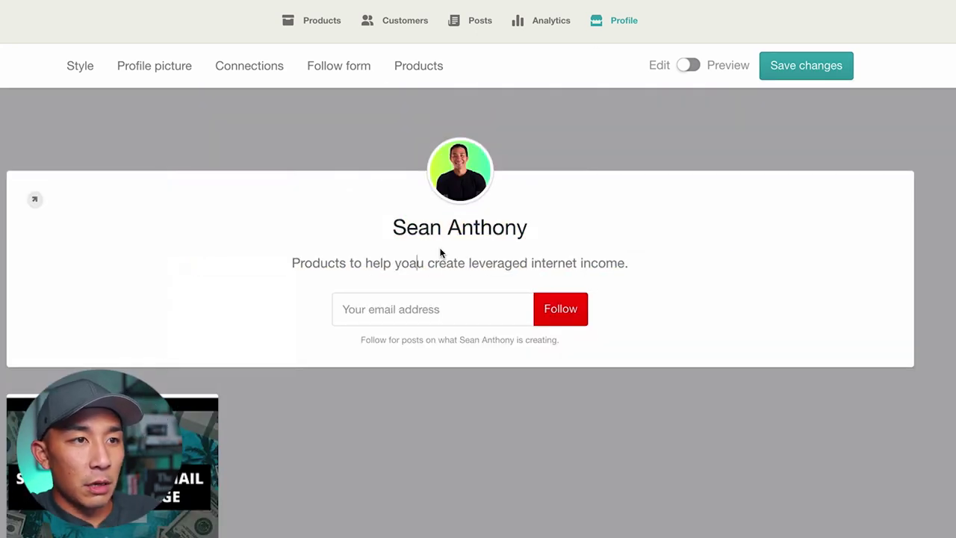
key(BackSpace)
key(BackSpace)
key(BackSpace)
key(BackSpace)
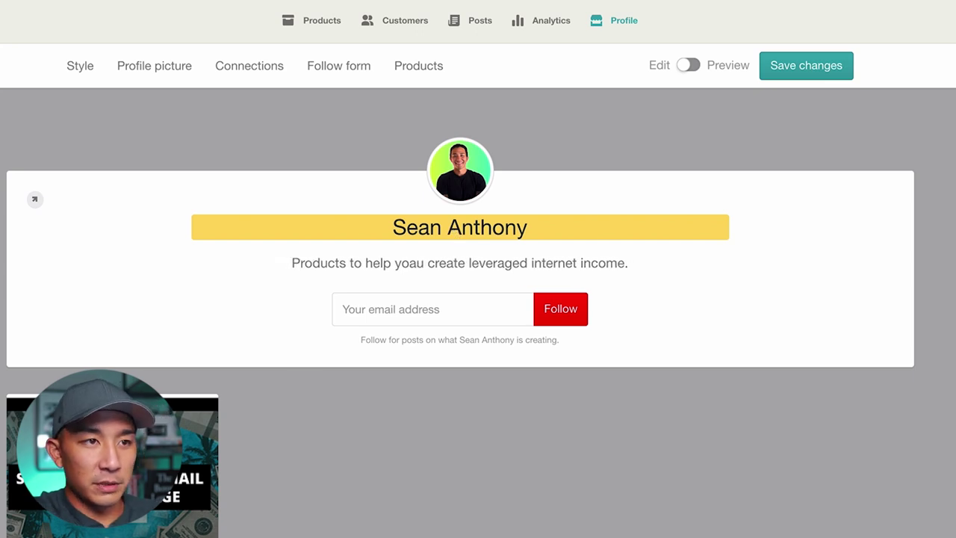
key(BackSpace)
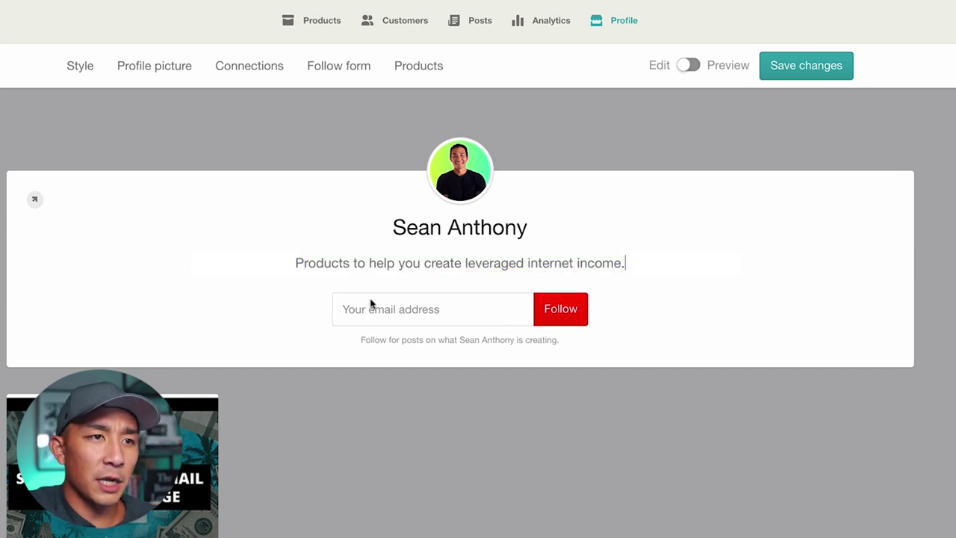
scroll(366, 297, down, 2)
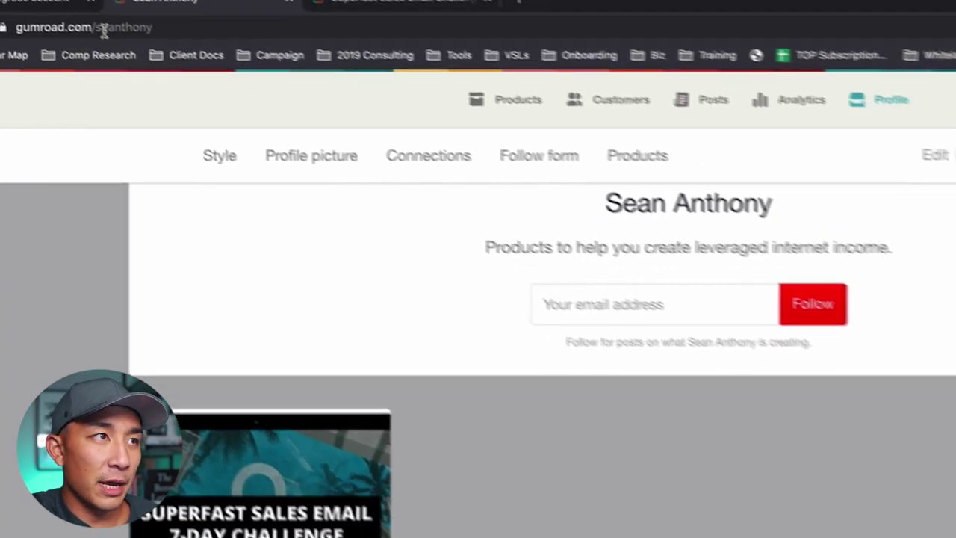
scroll(687, 534, up, 1)
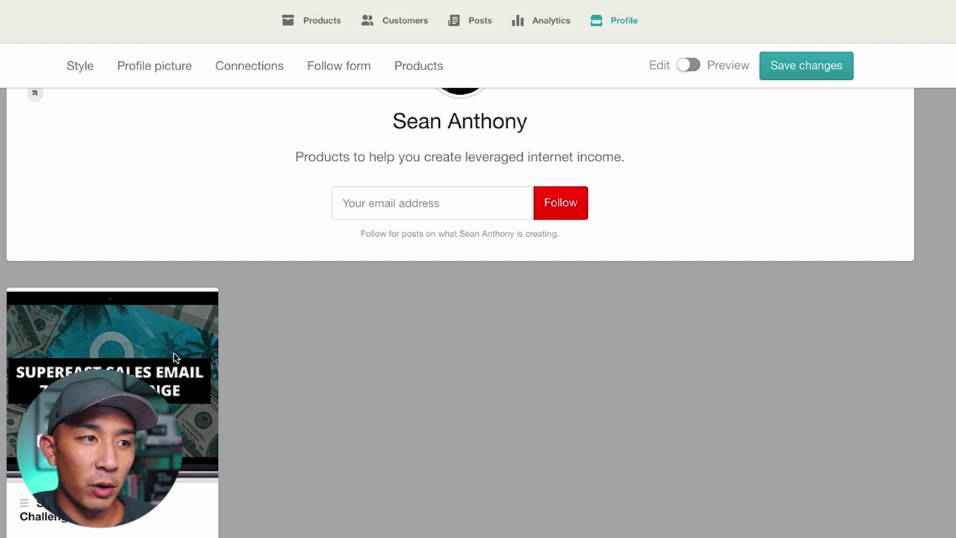
scroll(336, 378, up, 1)
scroll(314, 358, down, 1)
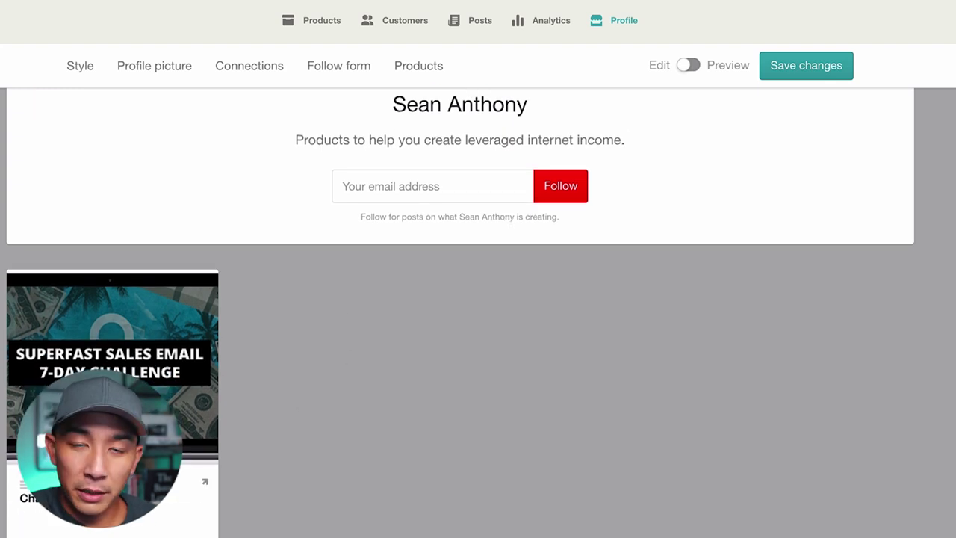
scroll(593, 331, up, 3)
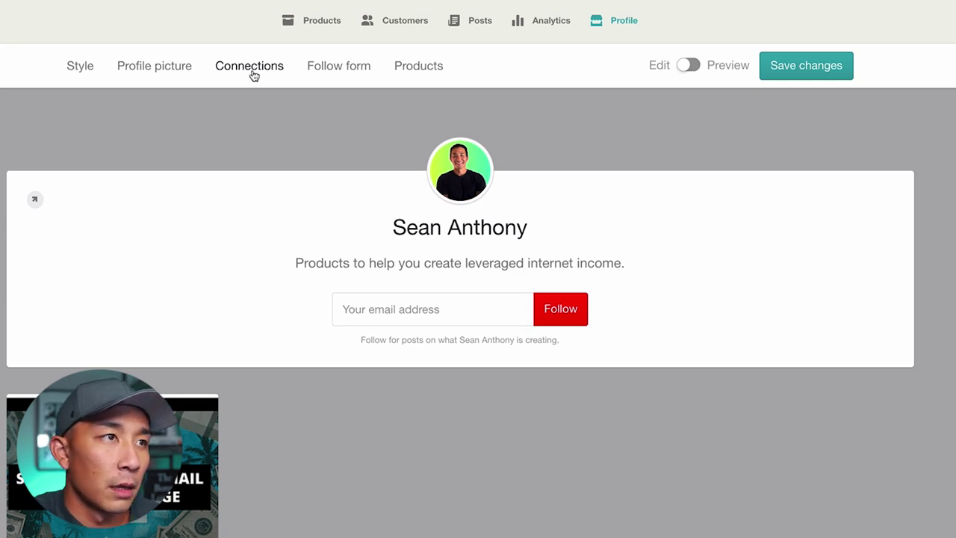
click(169, 73)
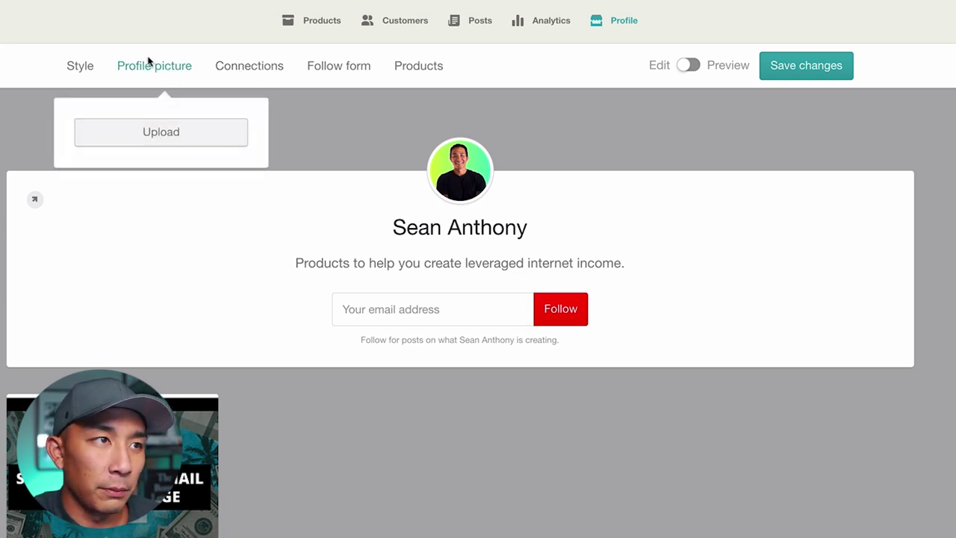
click(278, 71)
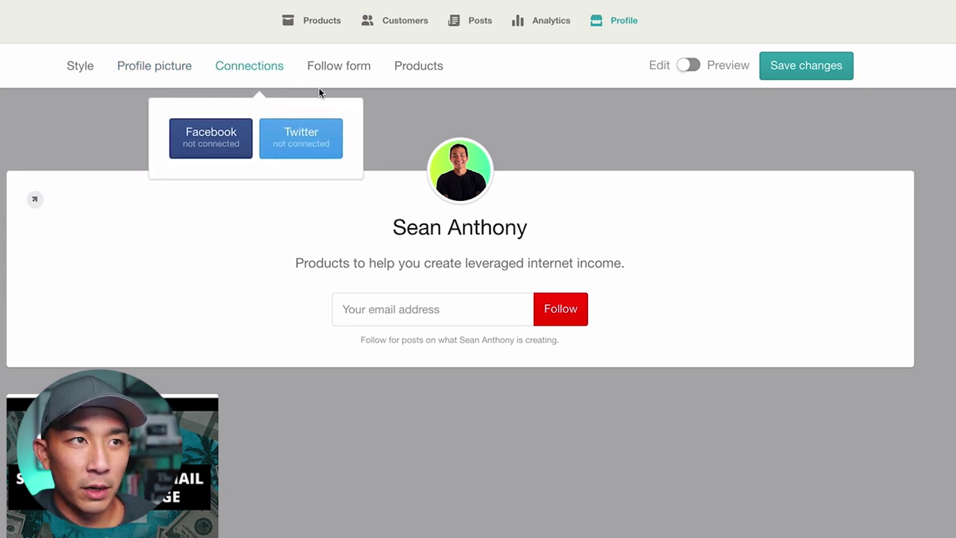
click(339, 66)
scroll(331, 197, down, 3)
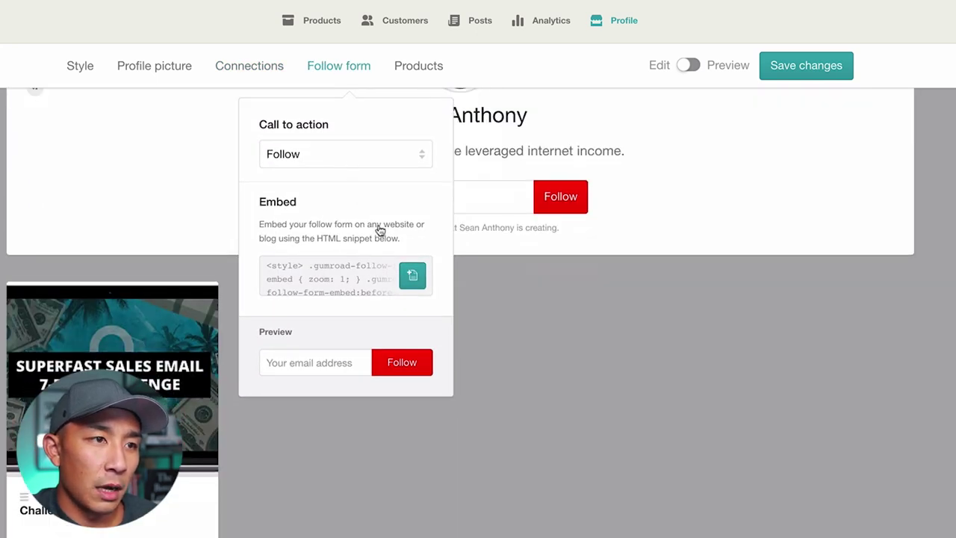
scroll(378, 233, up, 3)
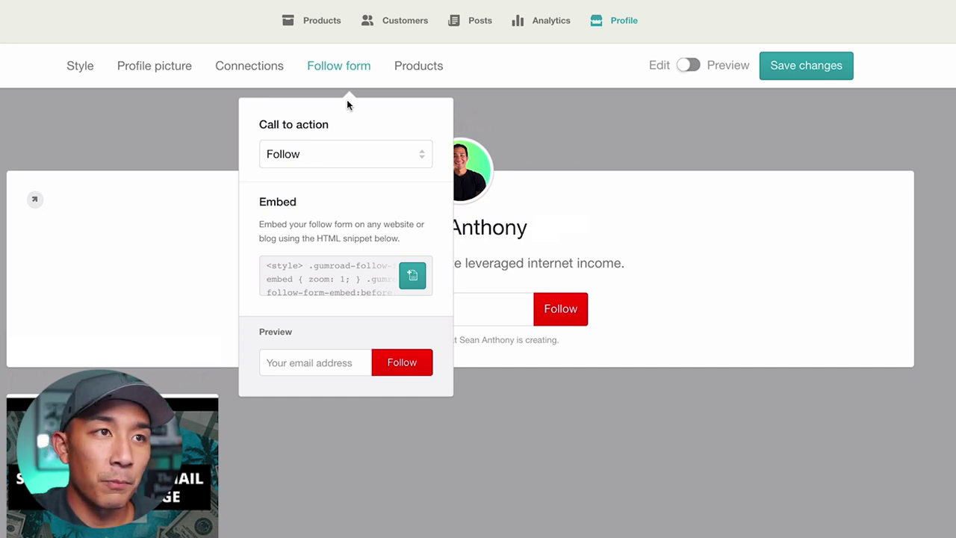
click(407, 69)
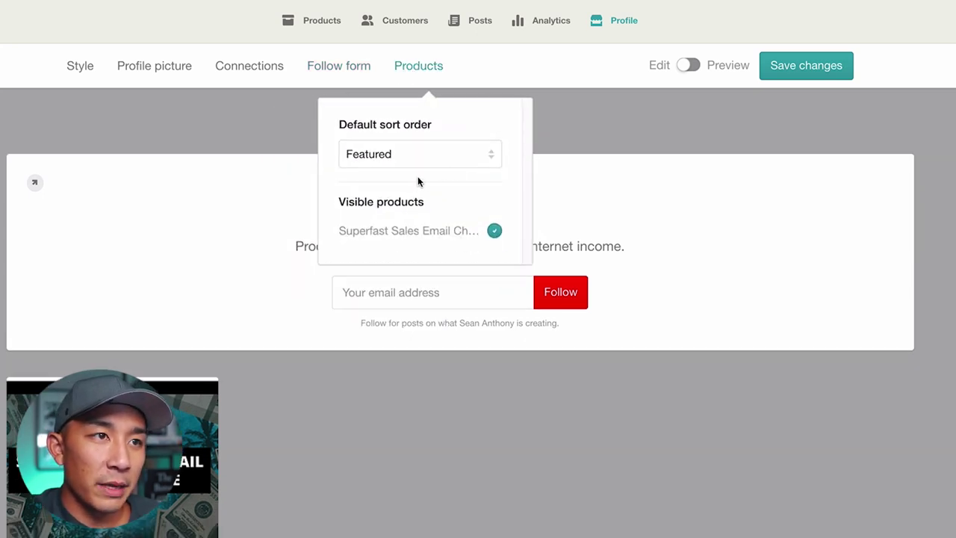
click(426, 158)
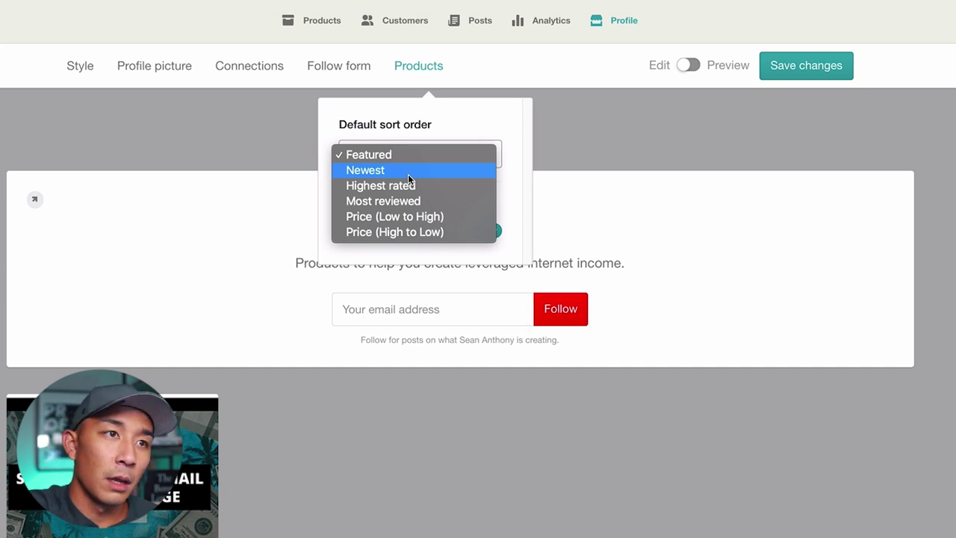
click(587, 146)
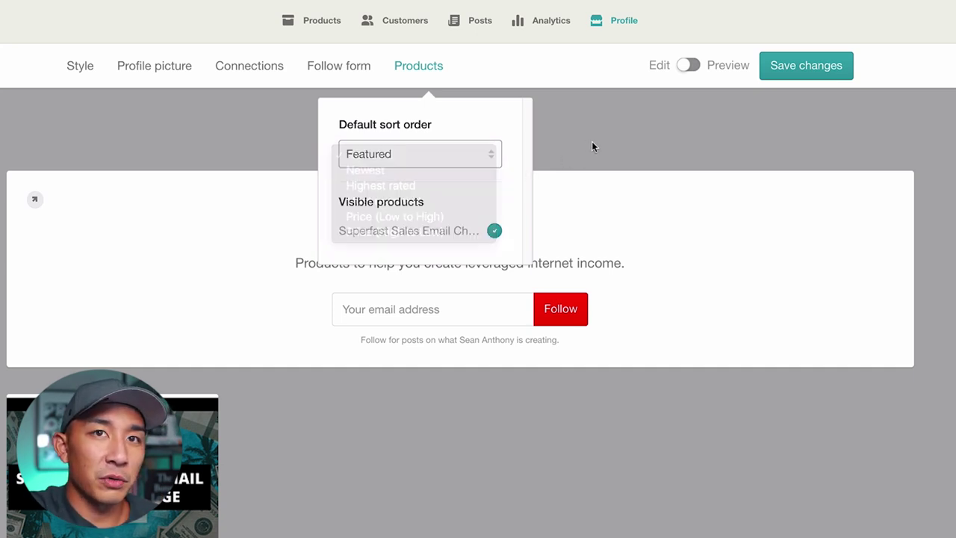
click(644, 140)
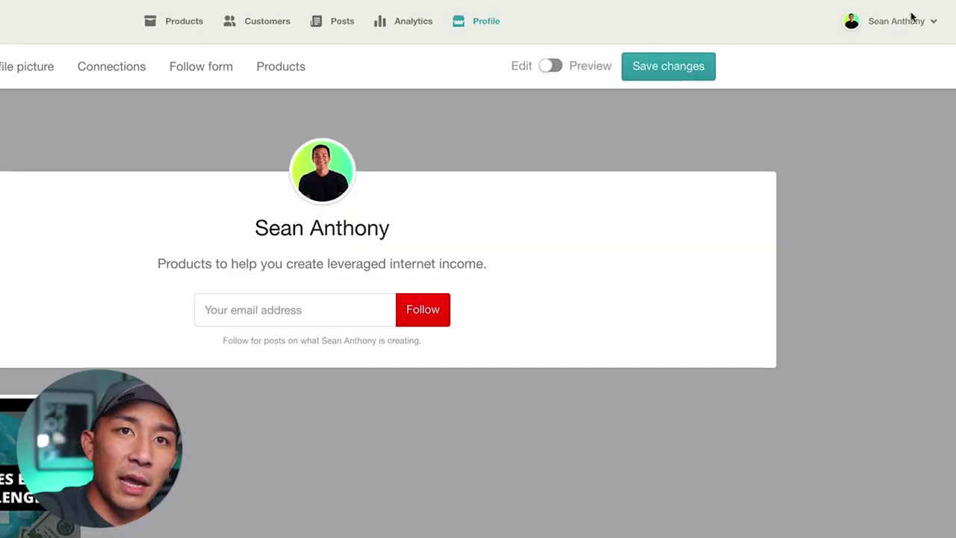
click(900, 23)
click(875, 120)
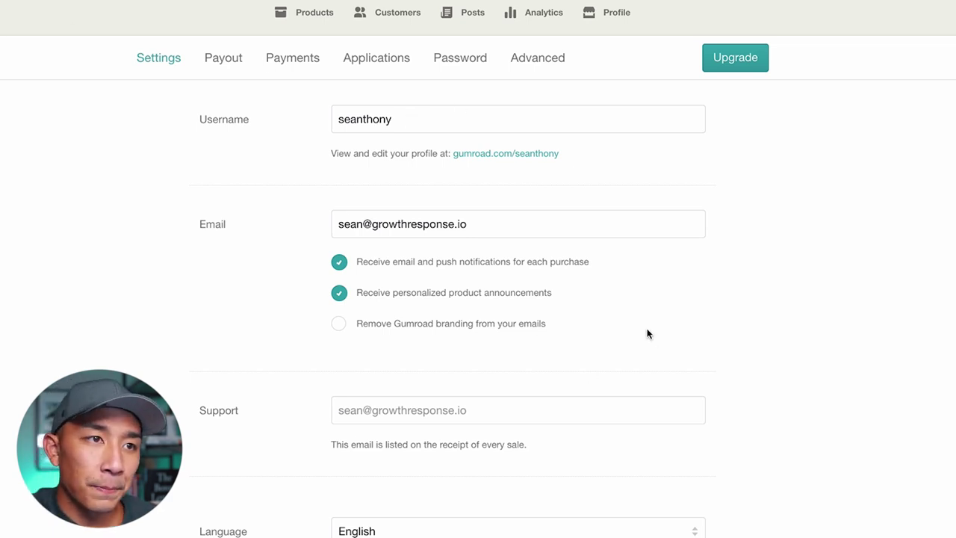
scroll(363, 246, down, 4)
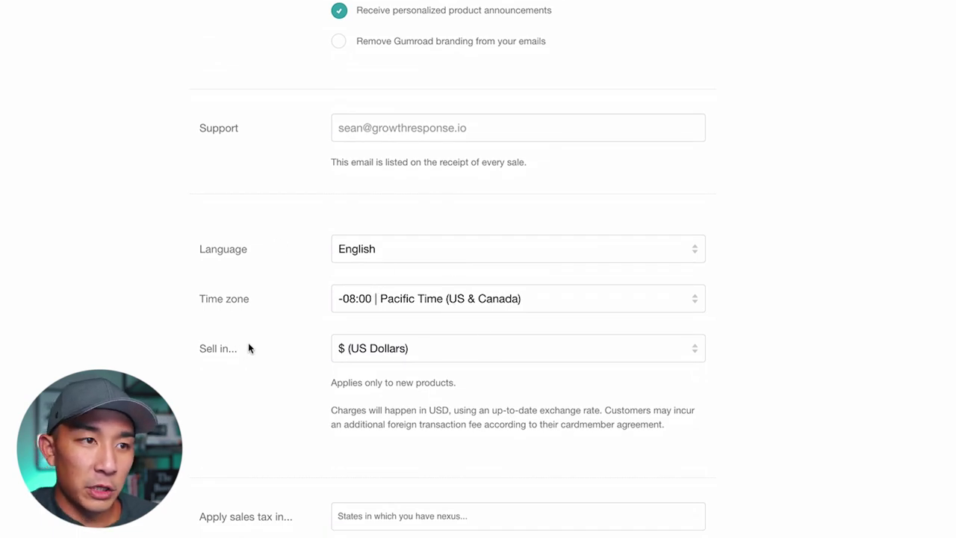
click(356, 349)
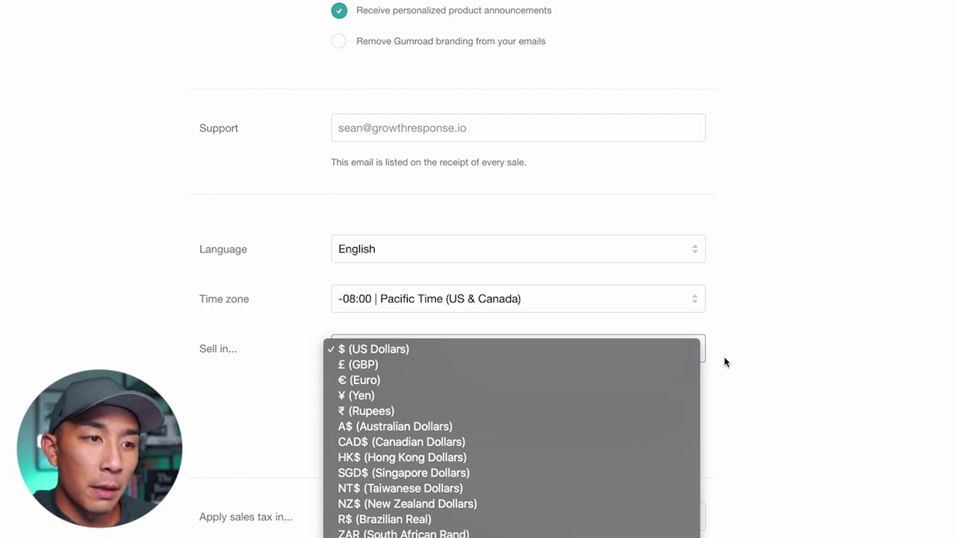
click(853, 455)
scroll(760, 443, down, 5)
scroll(664, 346, down, 3)
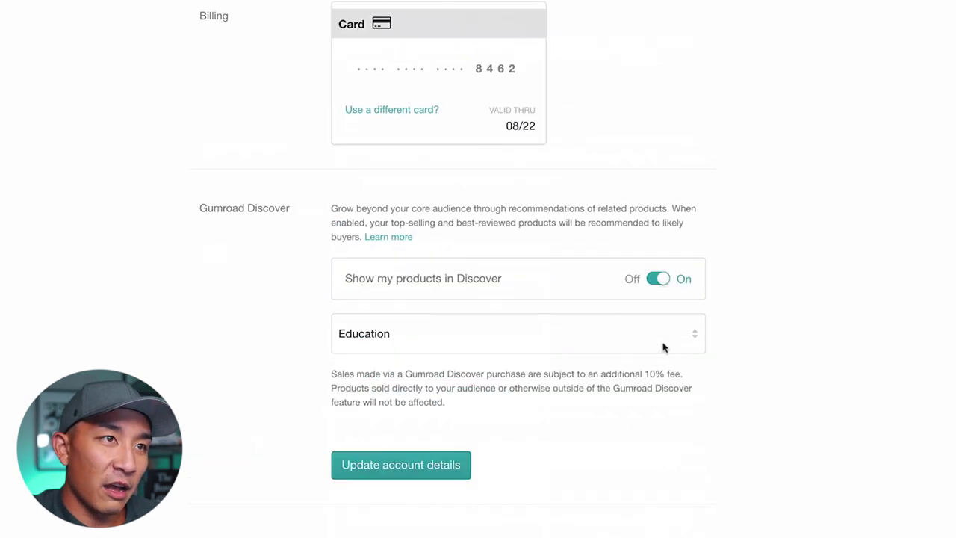
scroll(575, 256, up, 4)
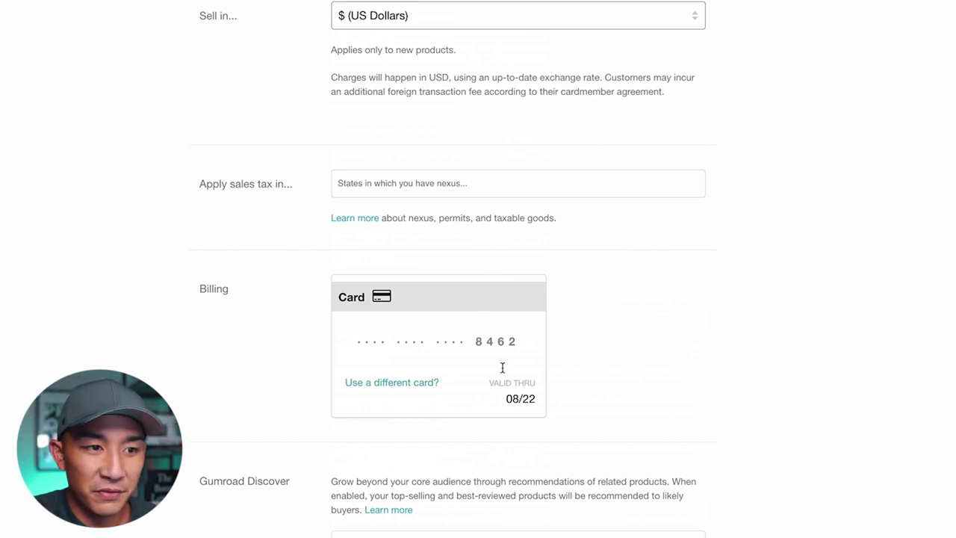
scroll(502, 366, down, 4)
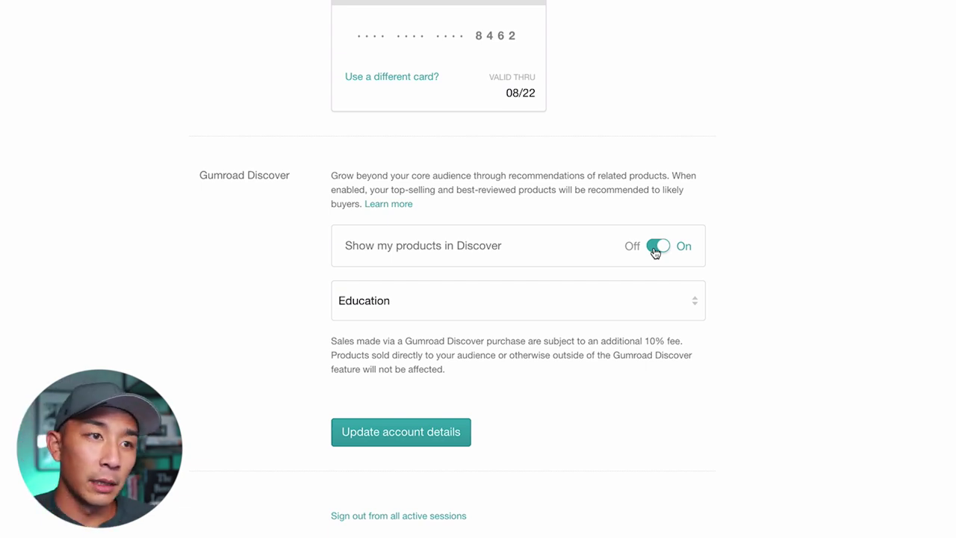
click(614, 304)
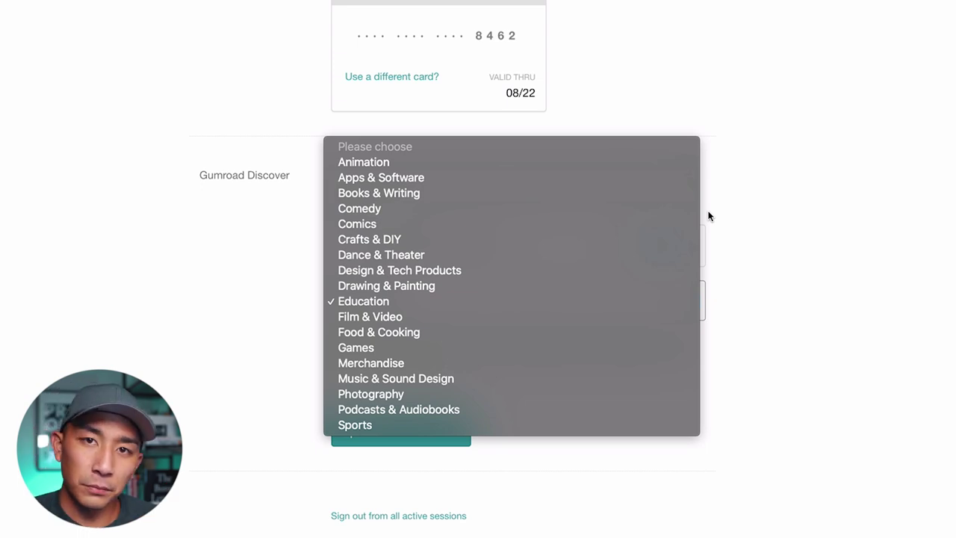
click(708, 216)
scroll(472, 361, up, 1)
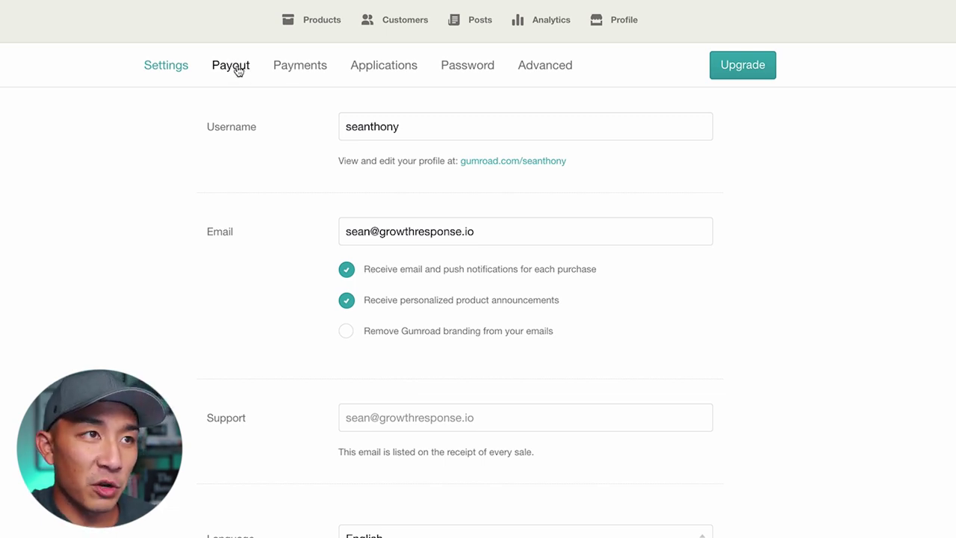
Step: Step through the Payments, Applications, Password and Advanced account settings pages
click(291, 70)
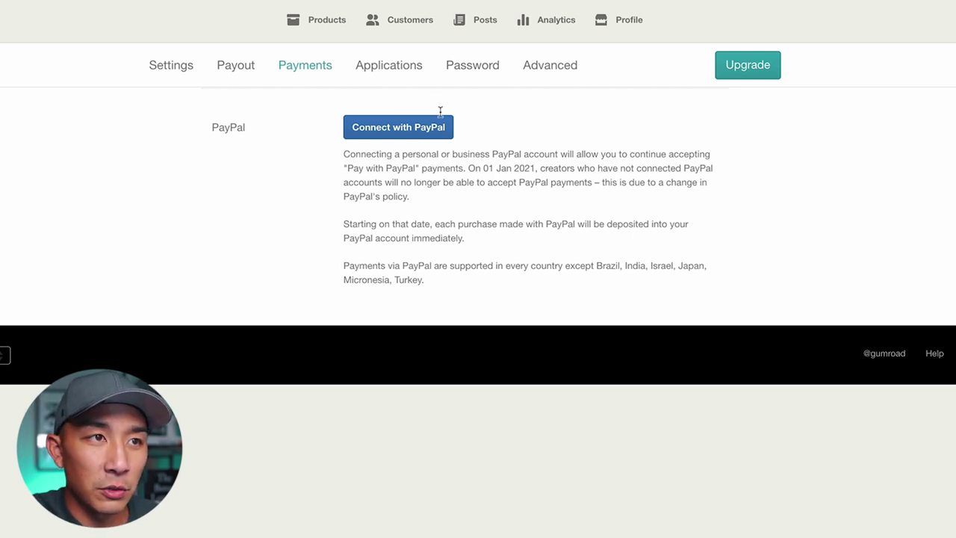
click(417, 74)
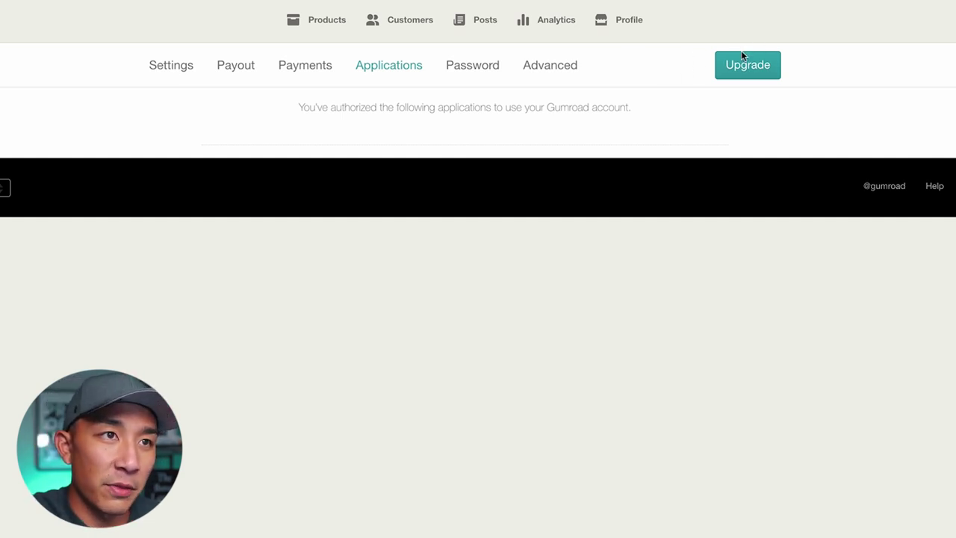
click(470, 69)
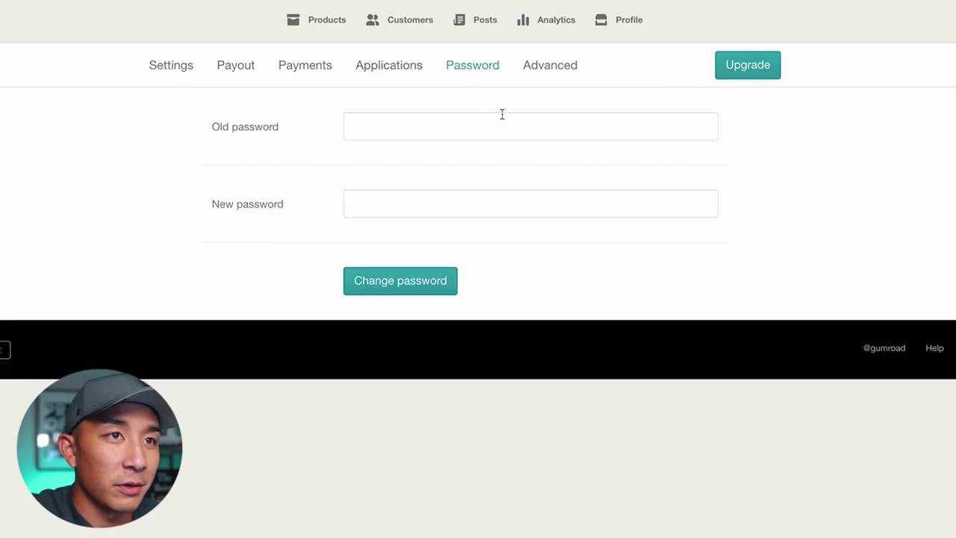
click(556, 65)
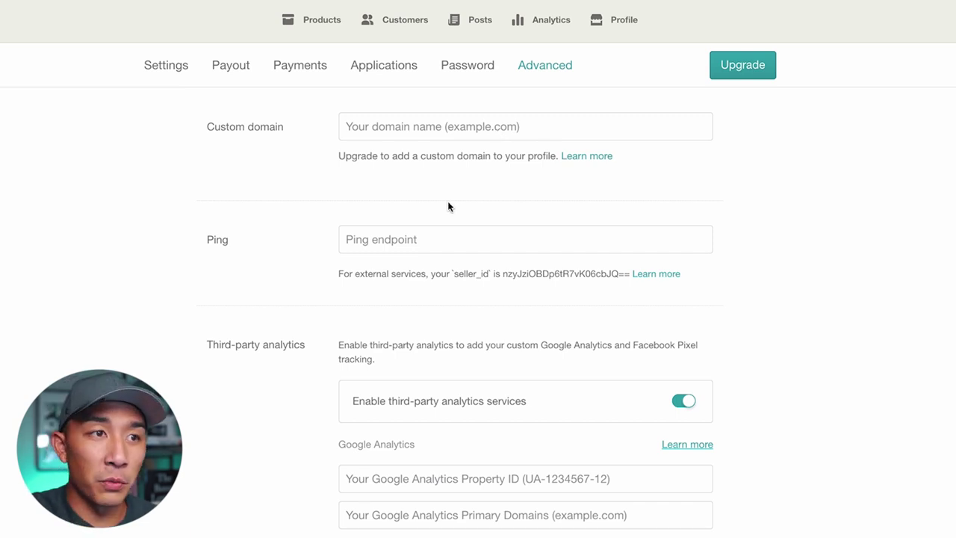
scroll(447, 207, down, 3)
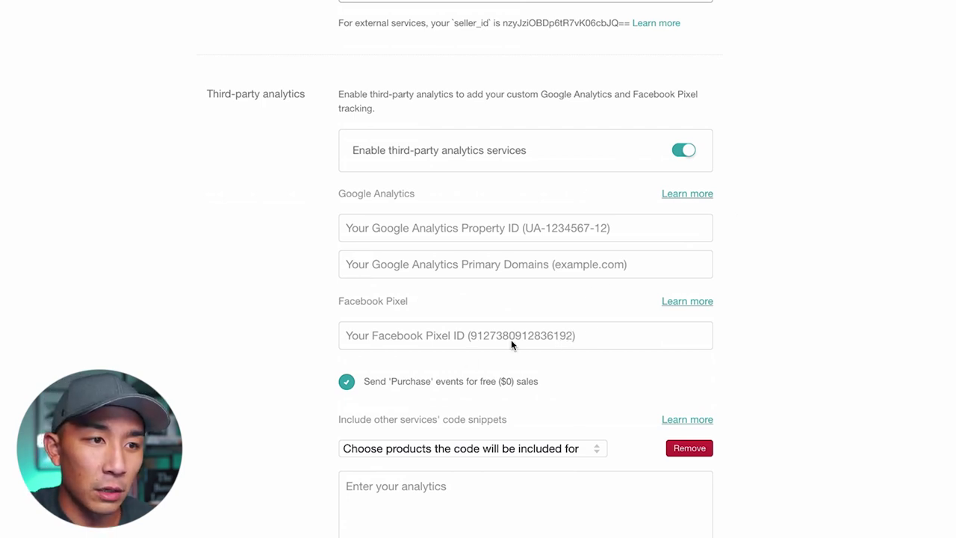
scroll(469, 336, down, 3)
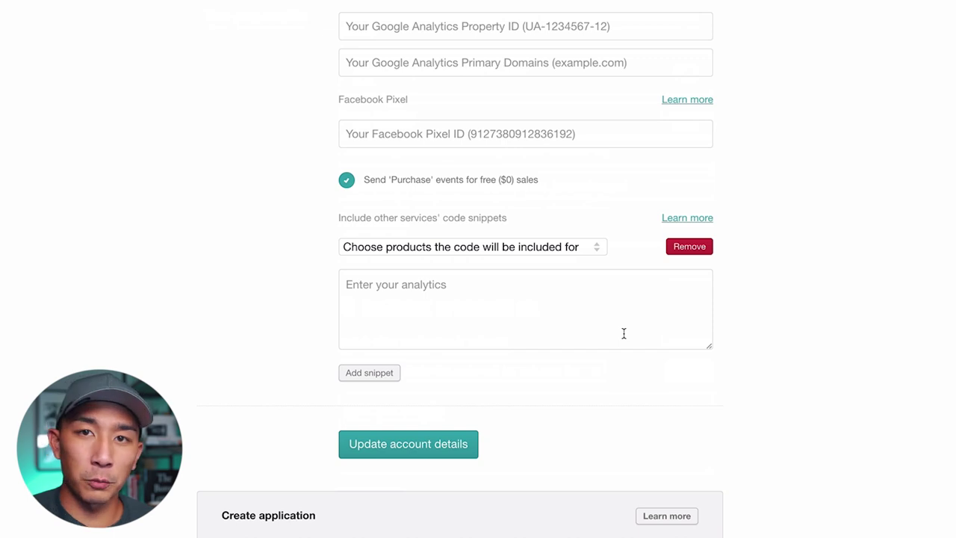
click(586, 309)
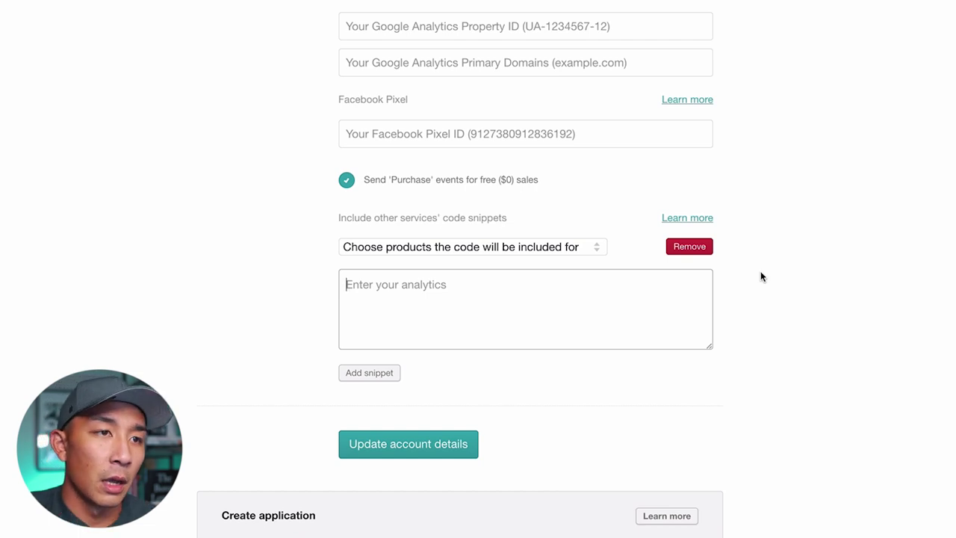
scroll(733, 352, down, 2)
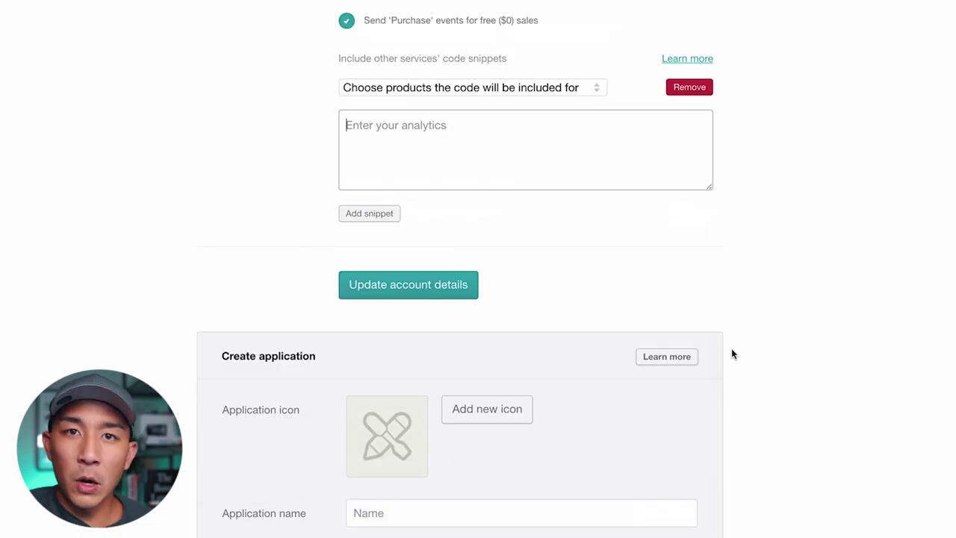
scroll(731, 353, down, 1)
scroll(729, 357, down, 1)
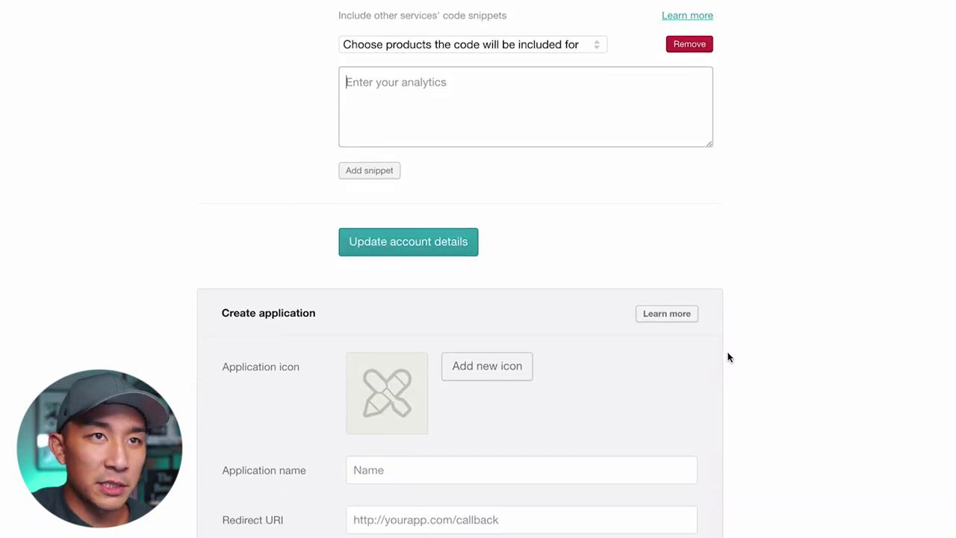
scroll(682, 360, up, 3)
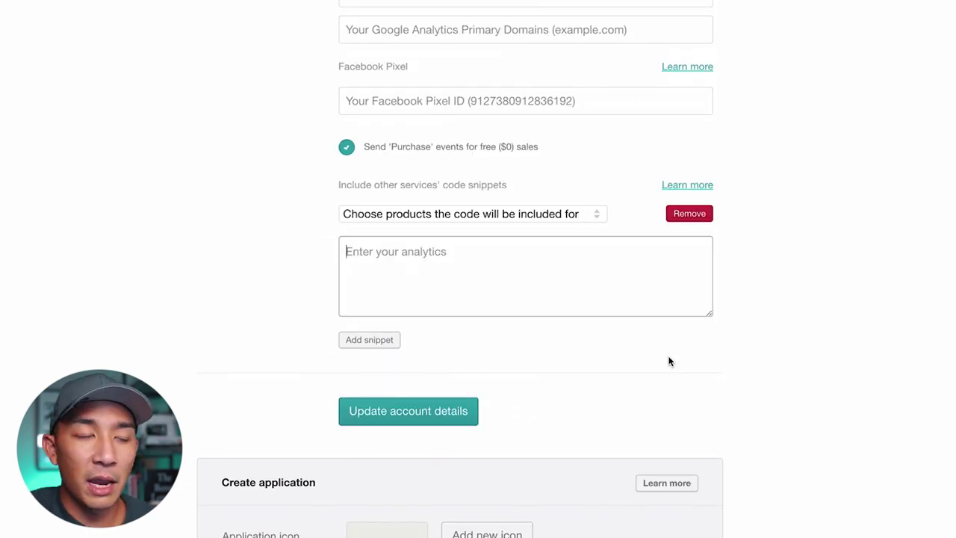
scroll(621, 332, down, 5)
scroll(316, 448, up, 10)
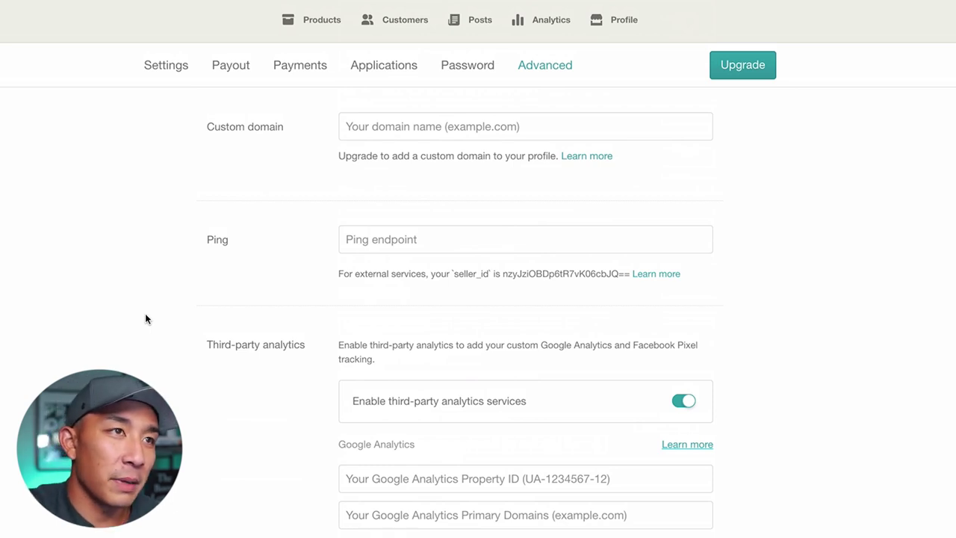
Step: Open the Products list and preview the Superfast Sales Email Challenge sales page
click(303, 20)
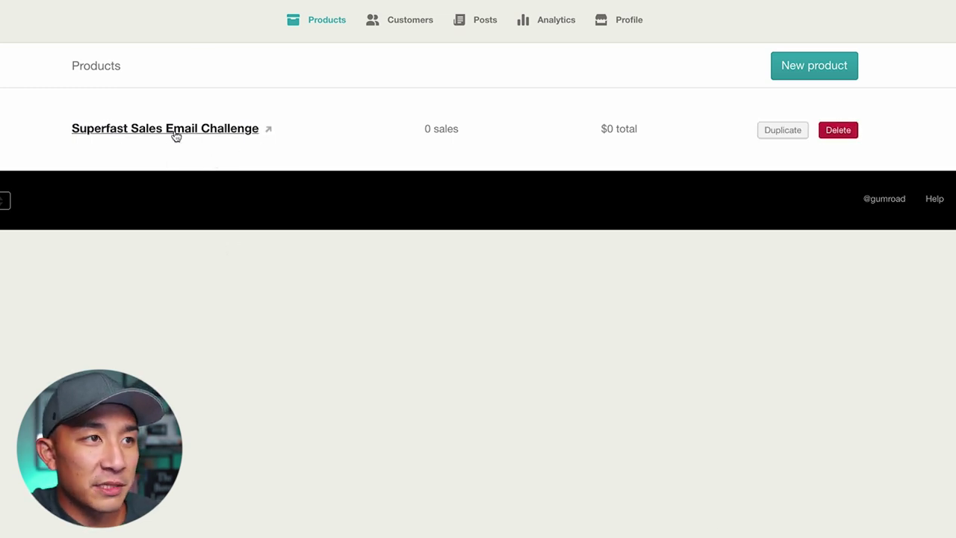
click(266, 129)
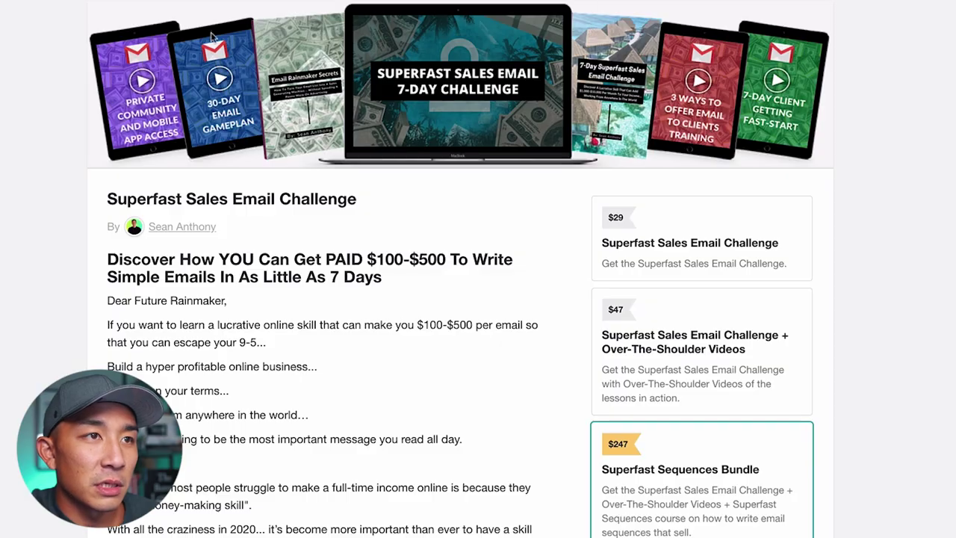
scroll(683, 335, up, 2)
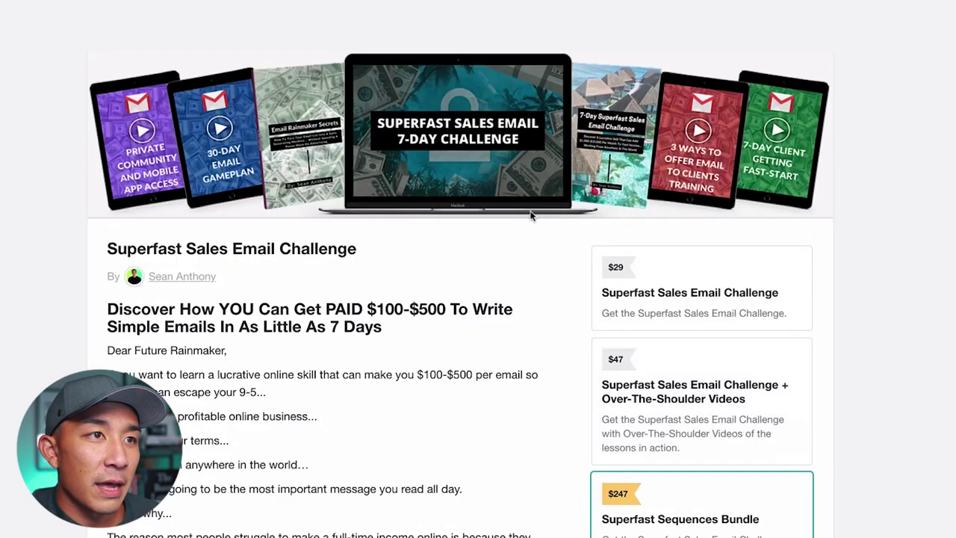
scroll(225, 194, down, 1)
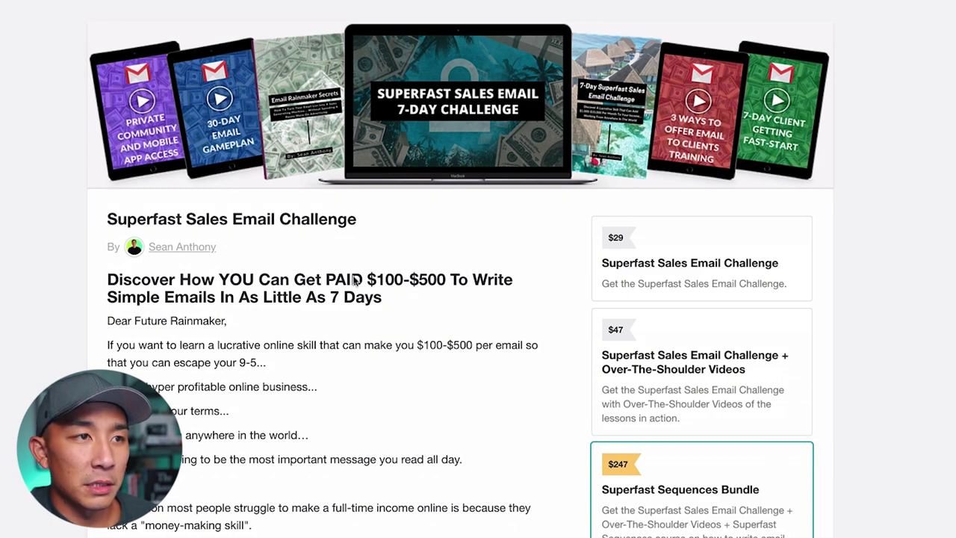
scroll(306, 310, down, 1)
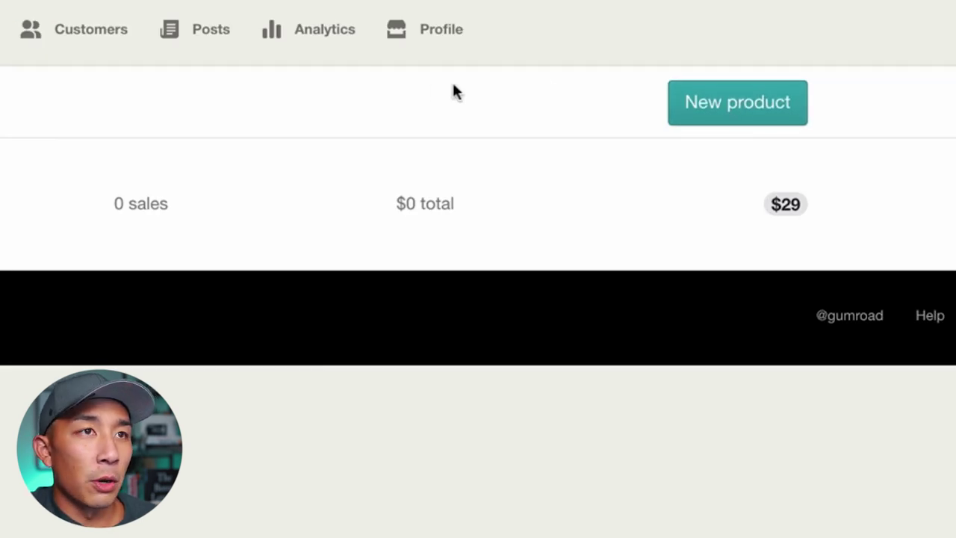
Step: Start a new product and place the caret in its blank Name field
click(729, 121)
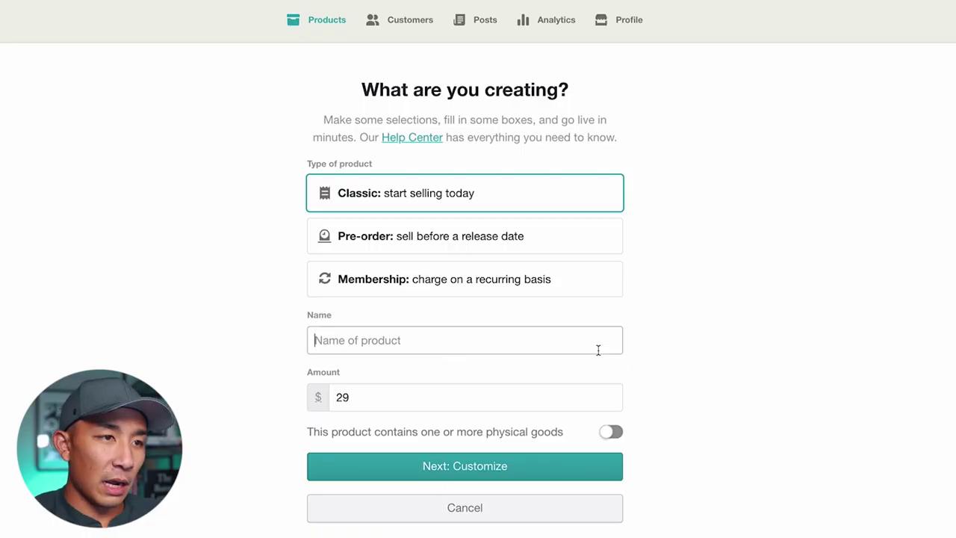
click(598, 348)
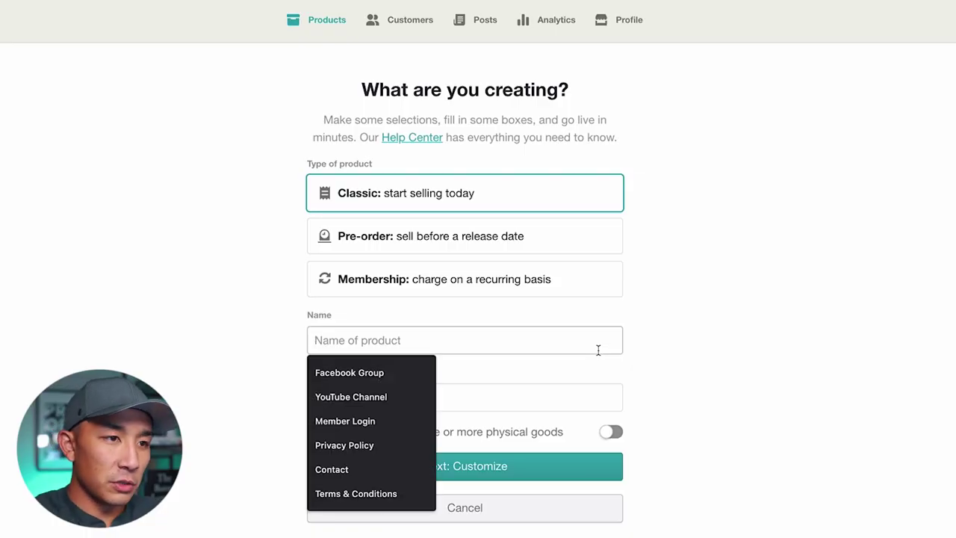
Step: Name the Classic product 'Test Product', price it at $1, mark it non-physical, and create it
text(Test Product)
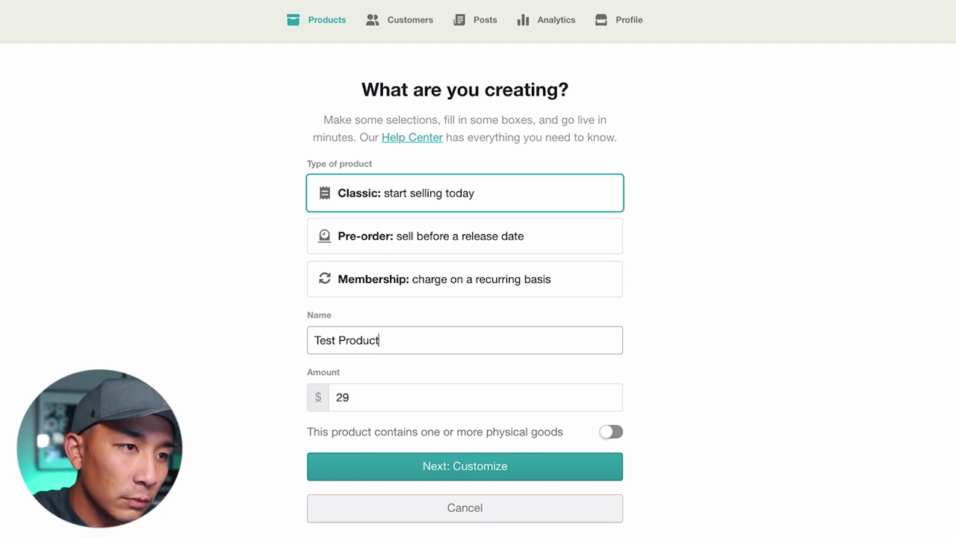
key(Tab)
key(BackSpace)
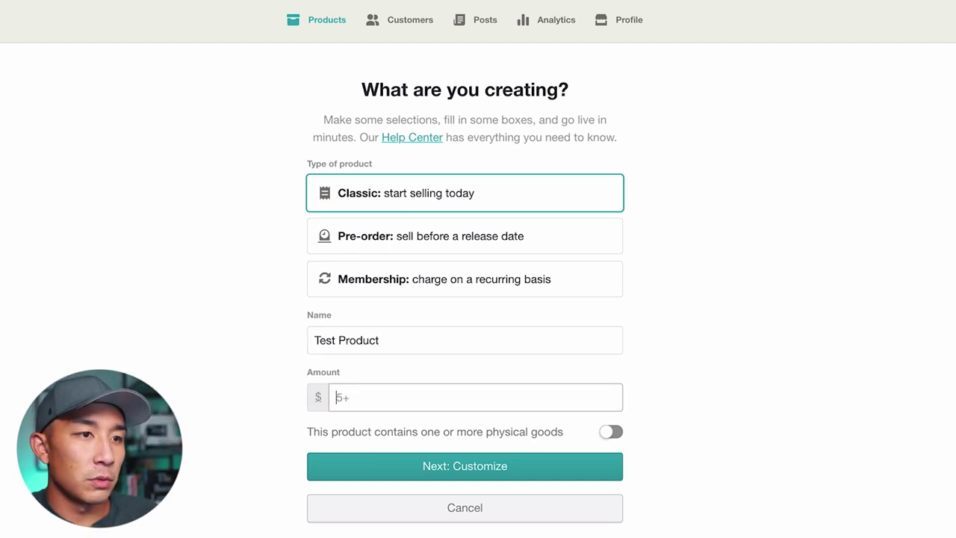
click(877, 349)
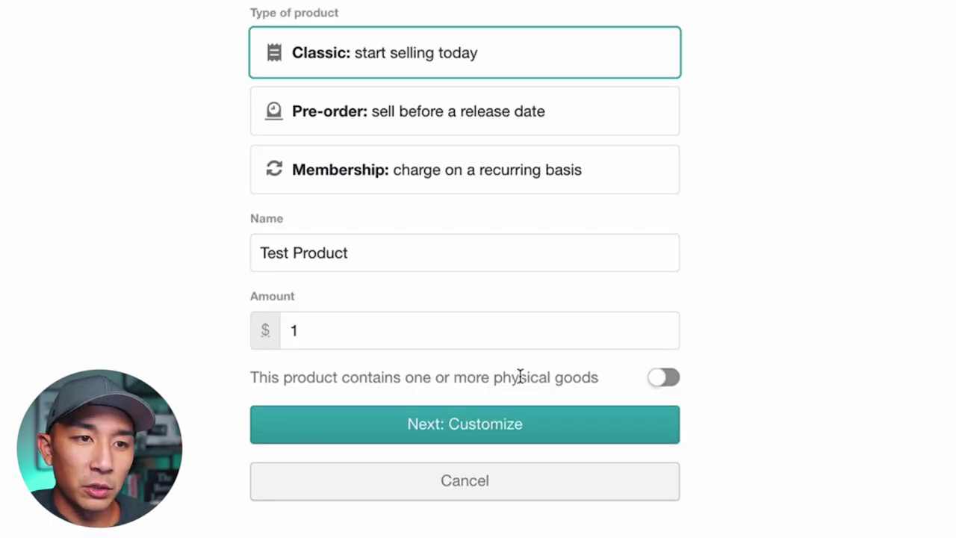
click(655, 381)
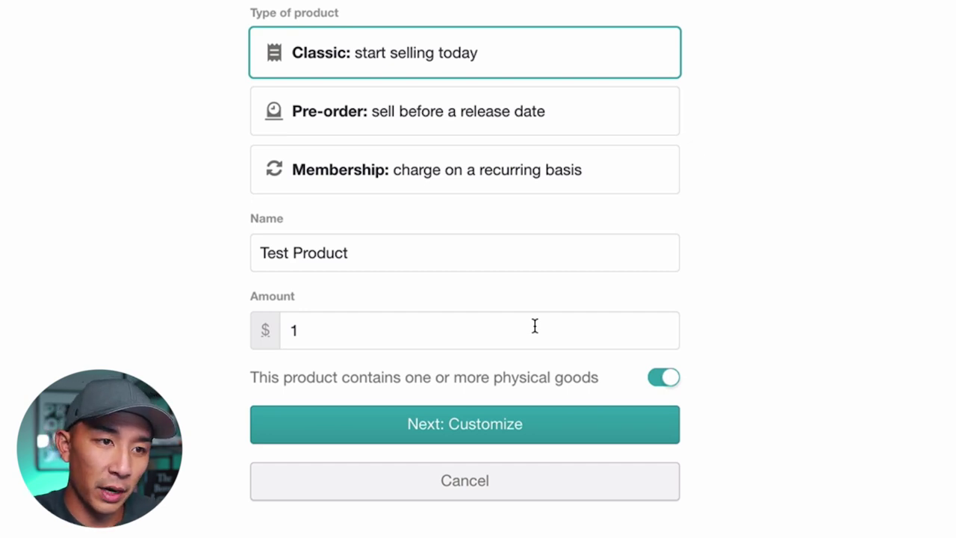
click(663, 376)
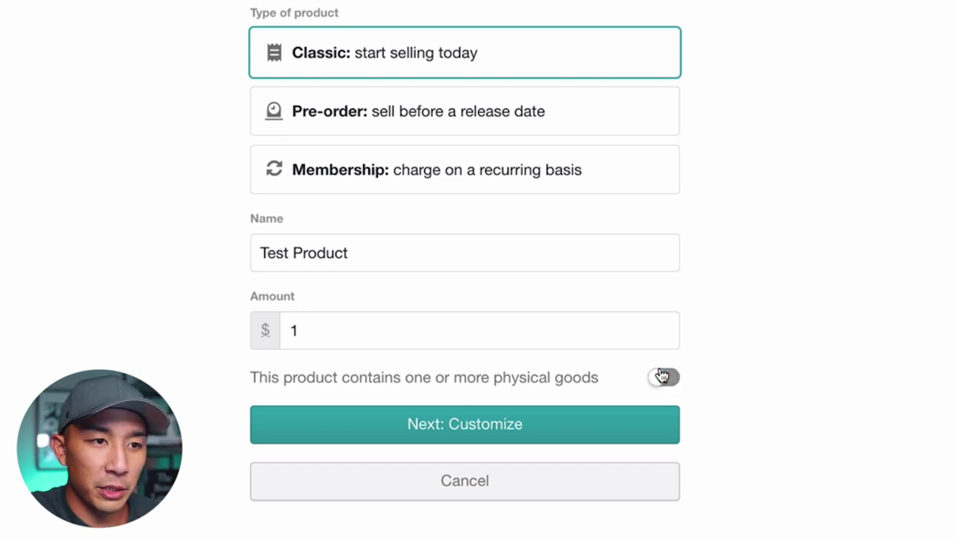
click(513, 425)
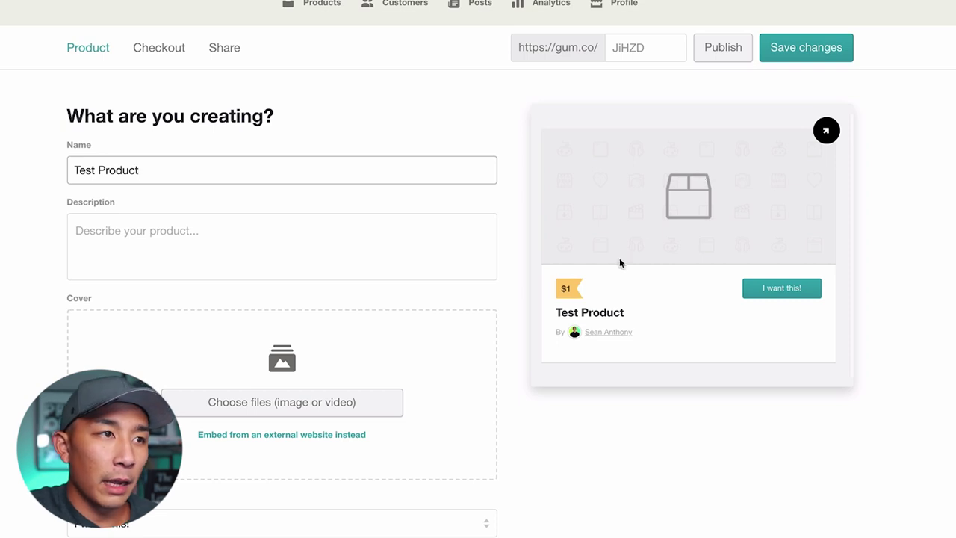
Step: Replace the placeholder product description text with 'Headline'
click(71, 231)
text(fdfdfdfwwwwwf)
scroll(587, 306, down, 2)
key(super+a)
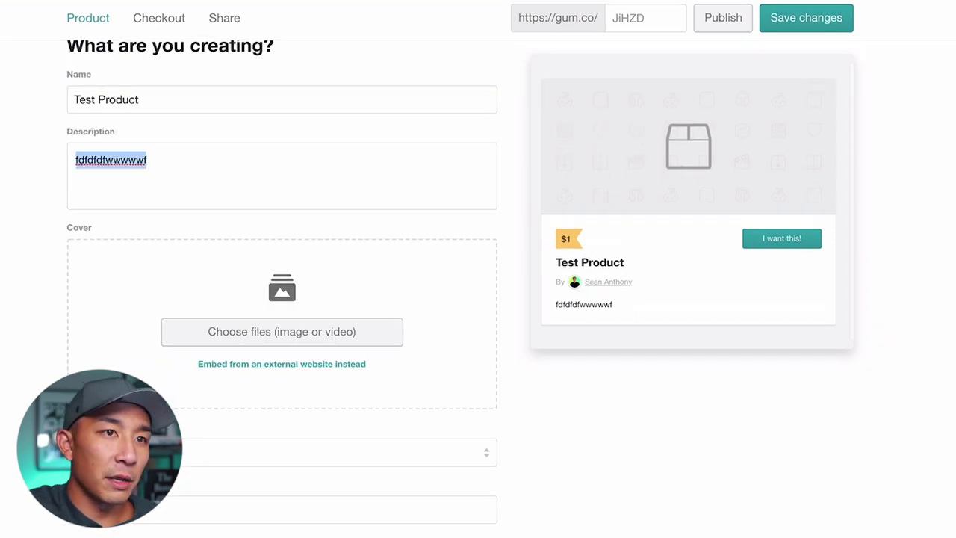
click(282, 164)
scroll(316, 180, up, 2)
click(265, 183)
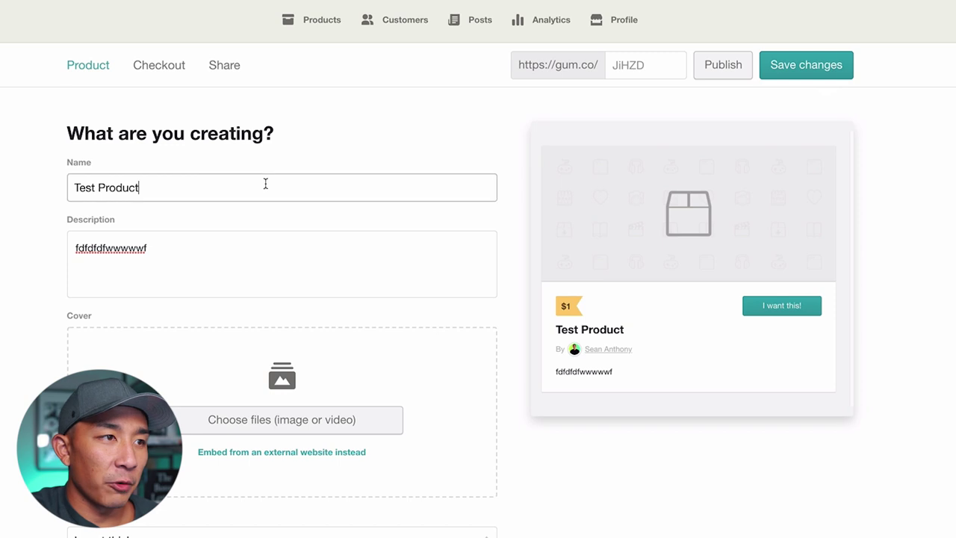
scroll(224, 186, down, 4)
scroll(246, 188, up, 2)
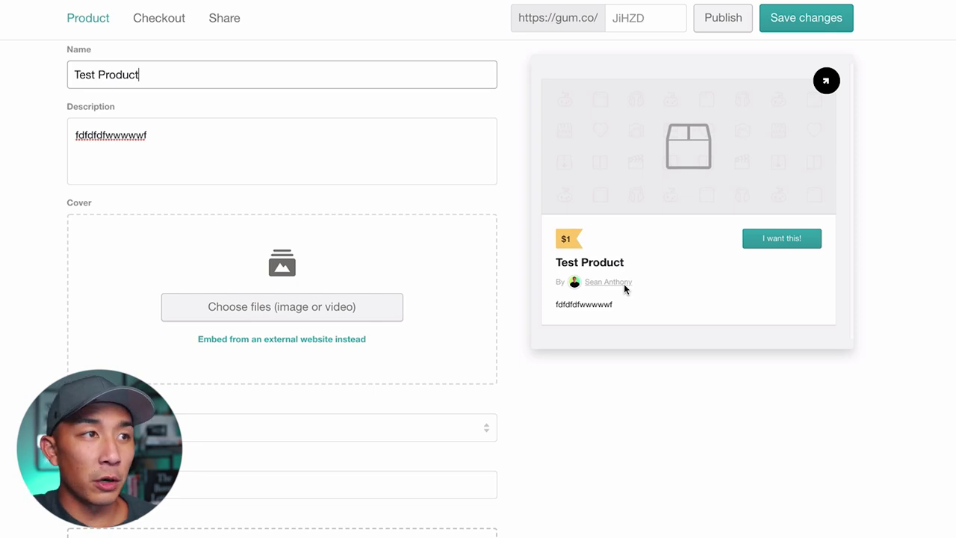
drag(380, 147, 75, 135)
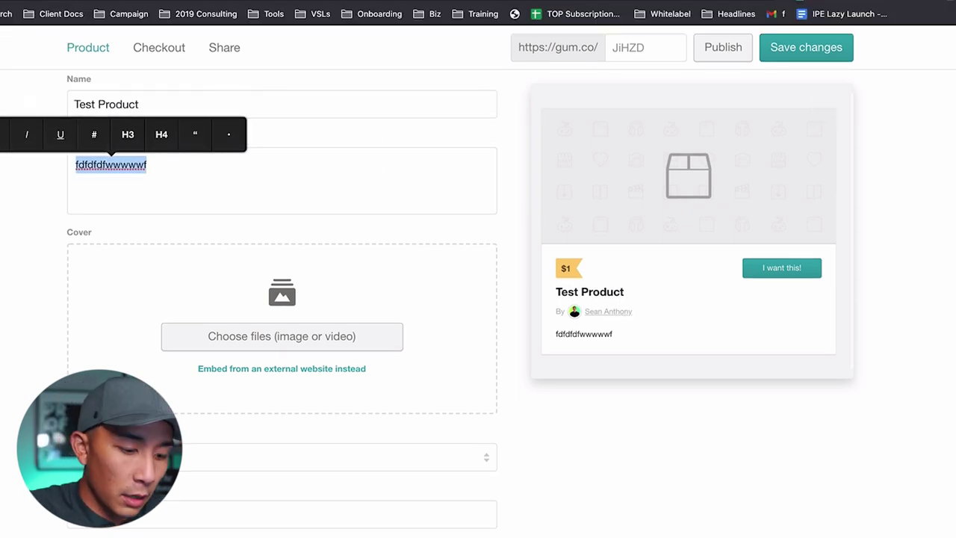
text(Headlin)
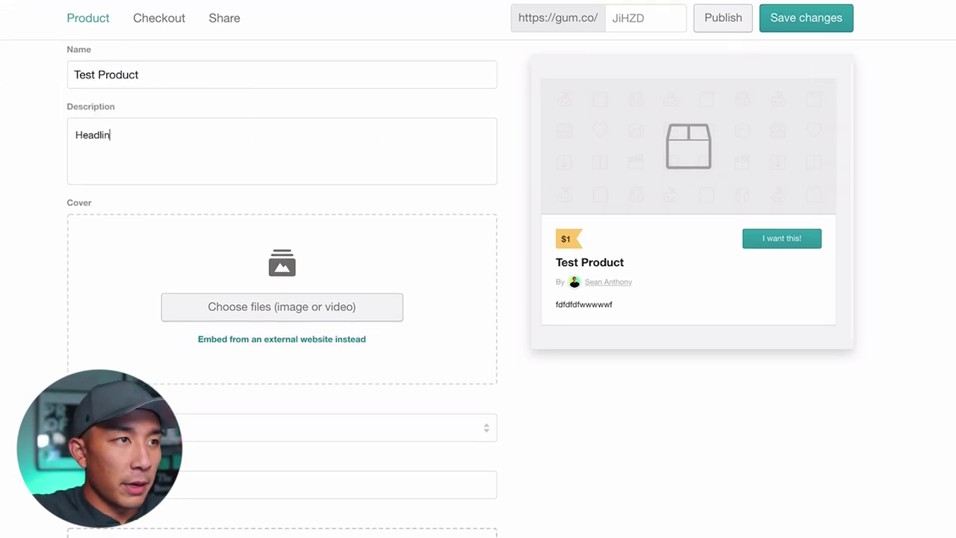
Step: Format 'Headline' as an H3 heading and start a new line beneath it
drag(75, 135, 143, 136)
click(129, 116)
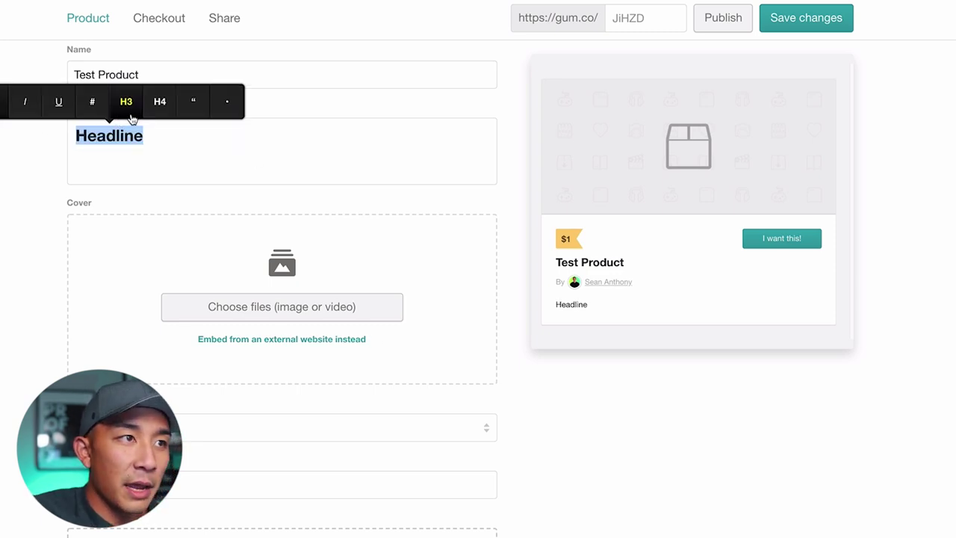
click(169, 117)
click(169, 170)
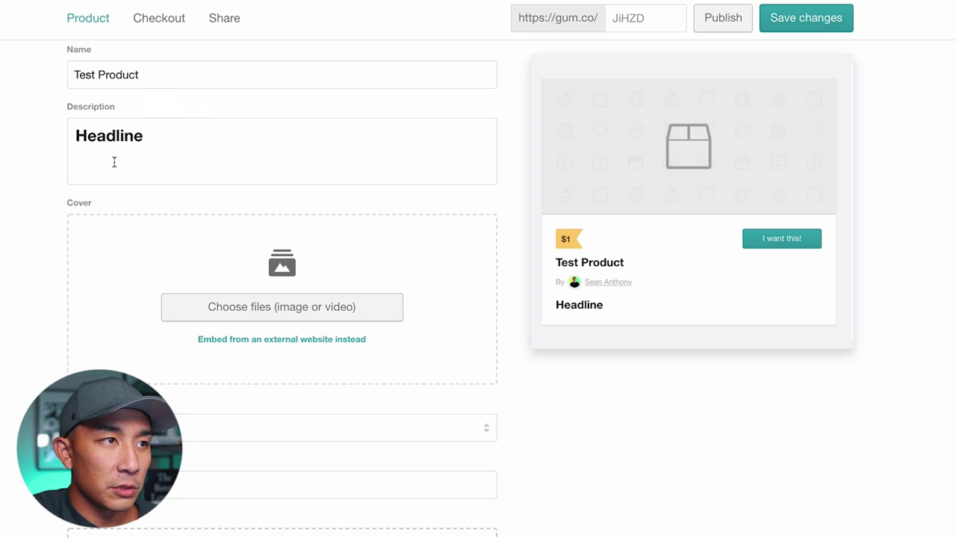
key(Return)
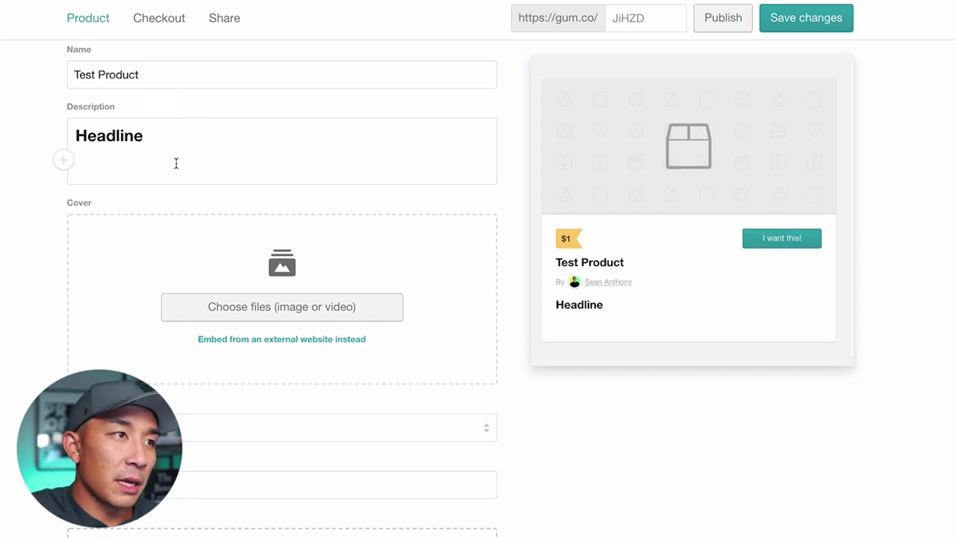
click(71, 163)
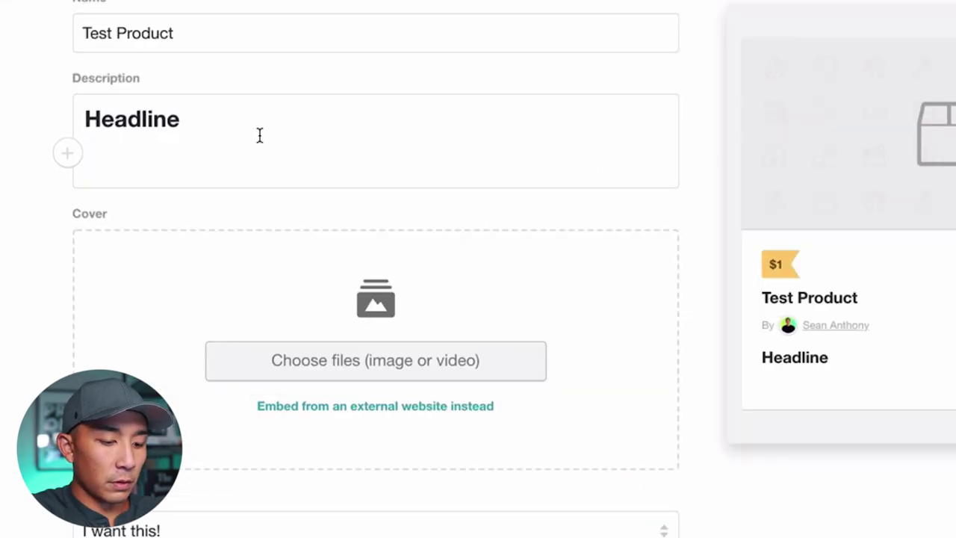
Step: Add 'Feature 1' as a bullet point and duplicate it into three bullets
text(Feature 1)
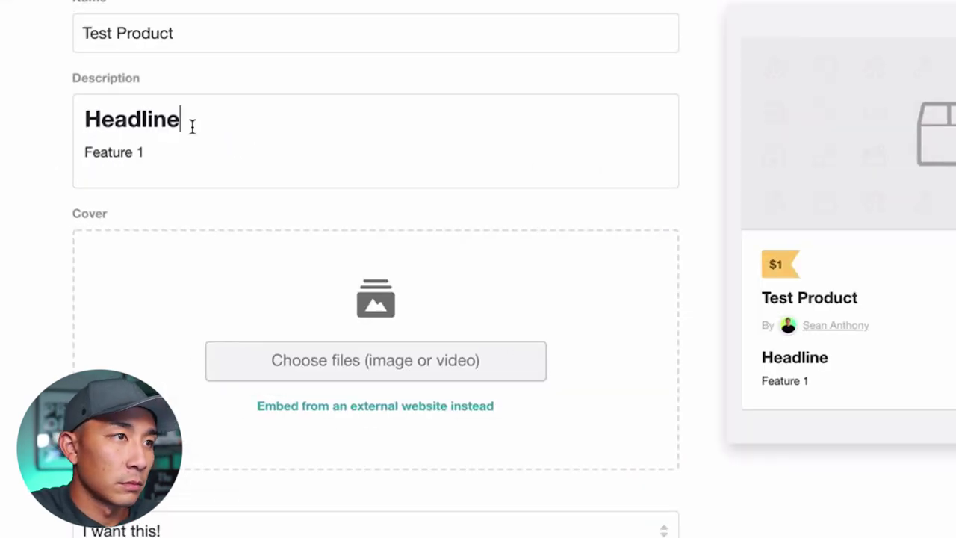
drag(139, 152, 50, 145)
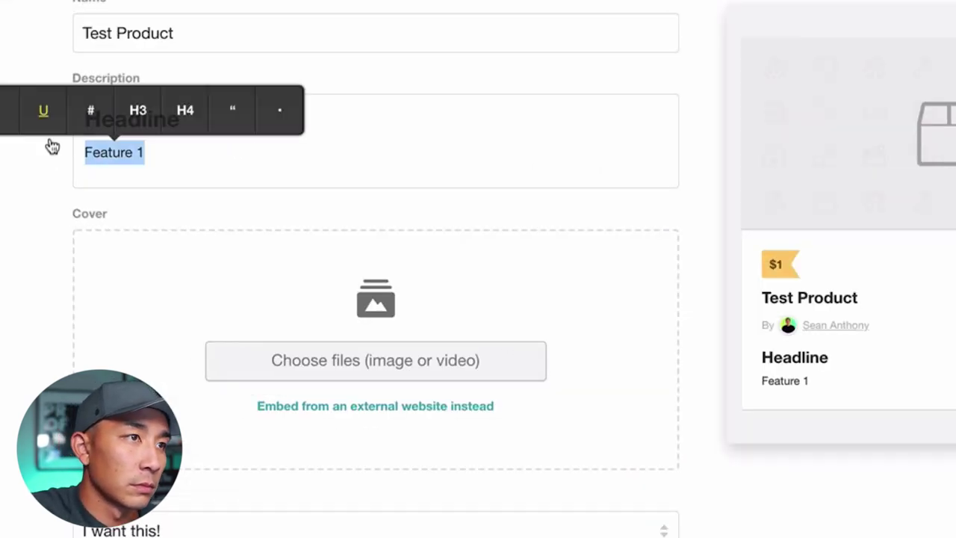
click(270, 120)
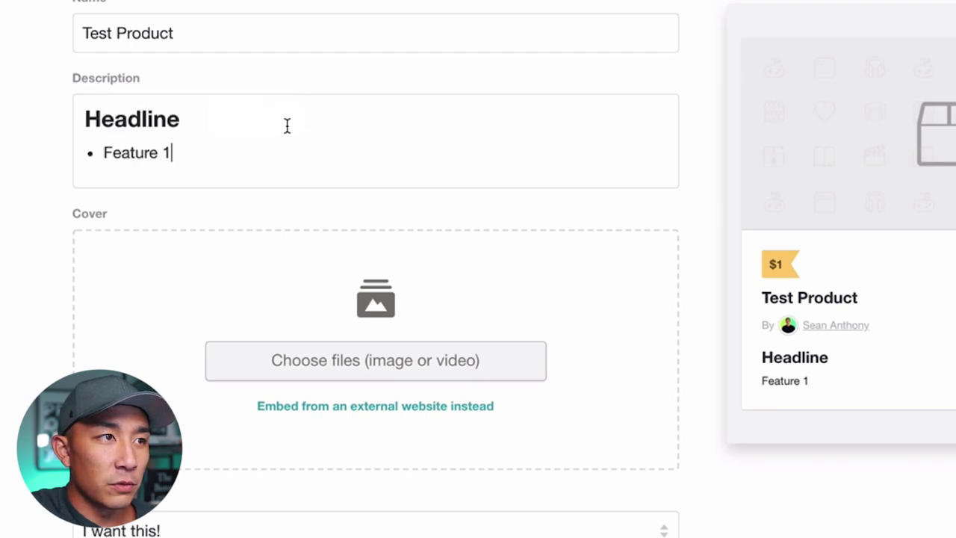
drag(205, 154, 105, 149)
key(ctrl+c)
click(224, 152)
key(Return)
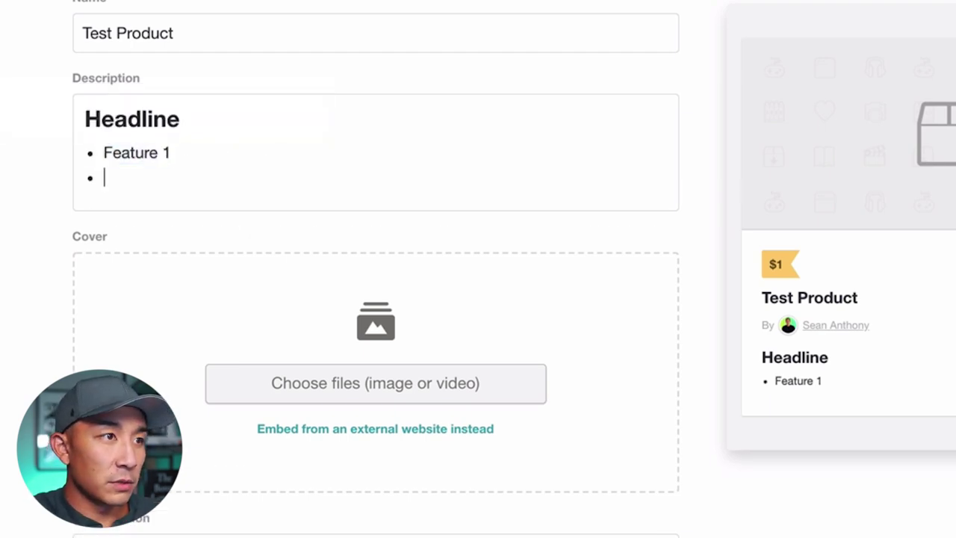
key(ctrl+v)
key(Return)
key(ctrl+v)
key(ctrl+v)
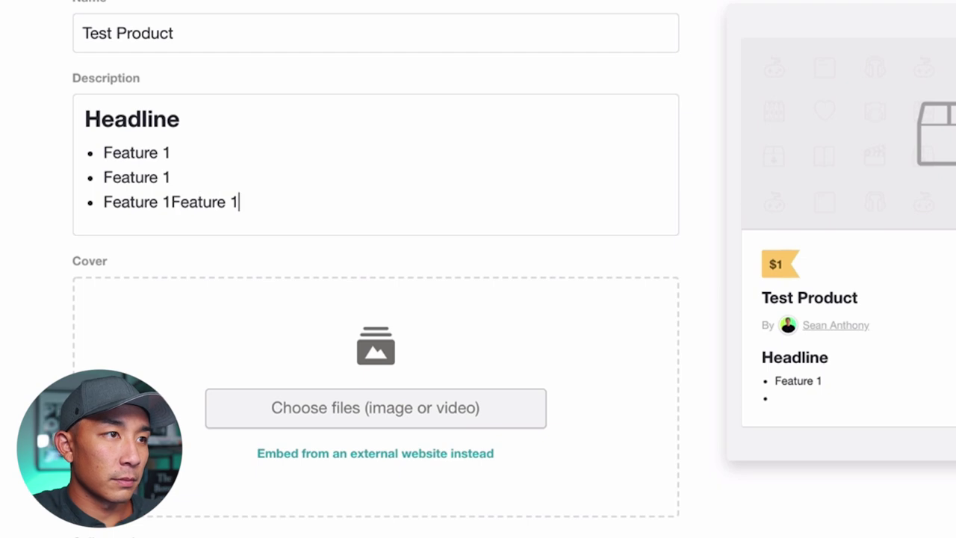
key(BackSpace)
key(BackSpace)
key(BackSpace)
key(BackSpace)
key(BackSpace)
key(BackSpace)
key(BackSpace)
key(BackSpace)
key(BackSpace)
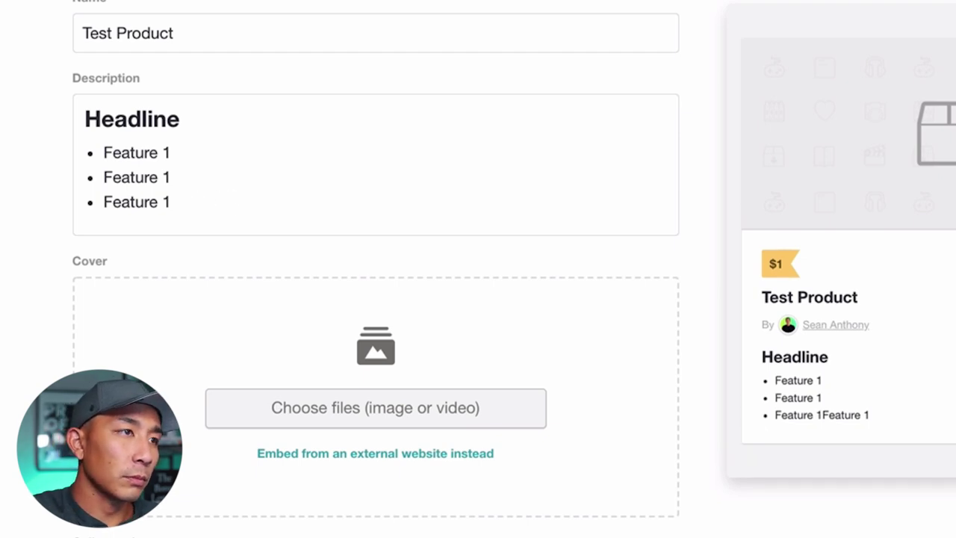
key(Return)
key(Return)
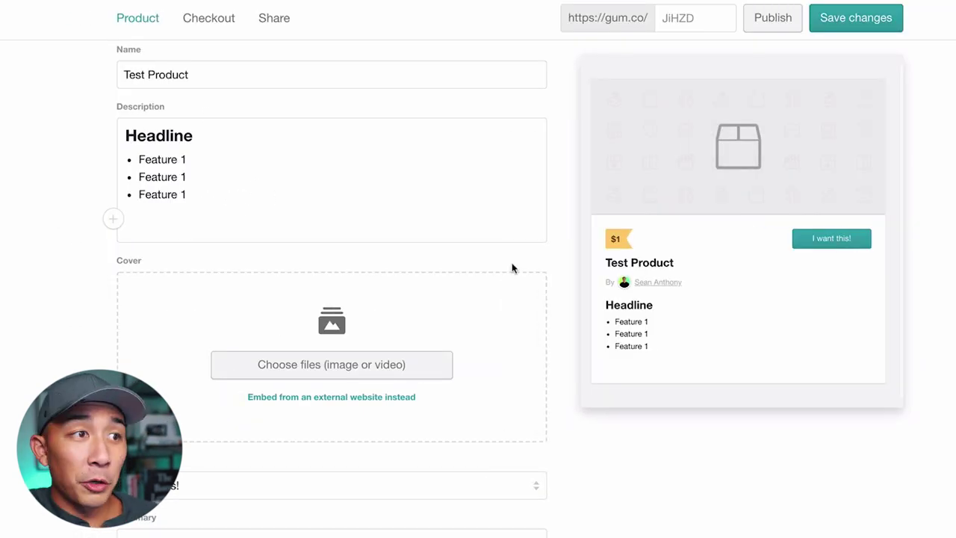
Step: Select the text of the third 'Feature 1' bullet
click(231, 179)
key(Up)
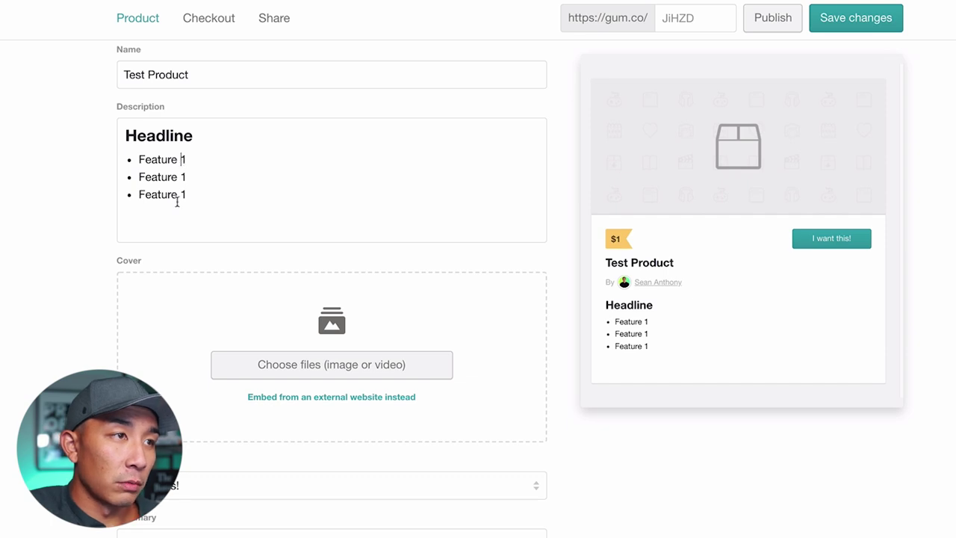
key(Up)
click(206, 196)
key(shift+Home)
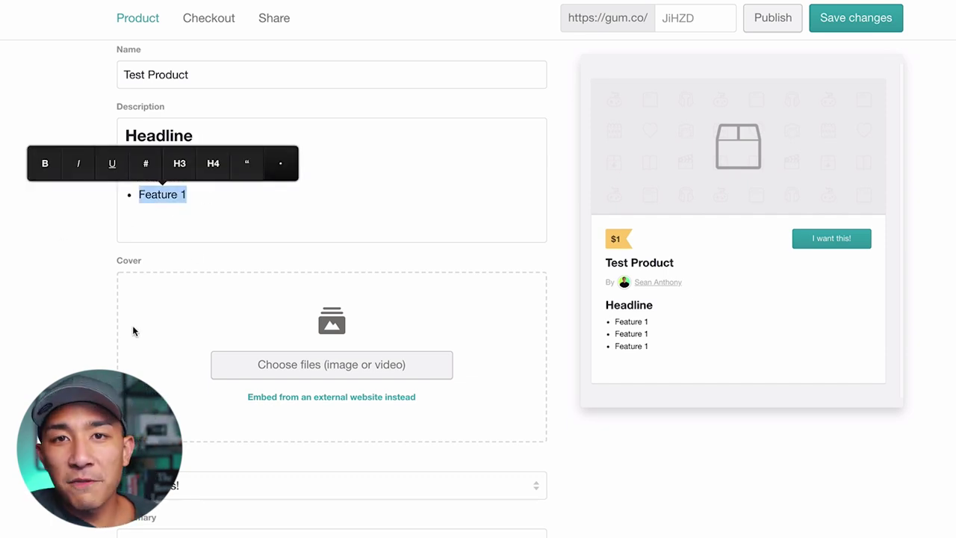
Step: Italicize and underline the third 'Feature 1' bullet, then open the video embed field below the list
click(78, 164)
click(106, 170)
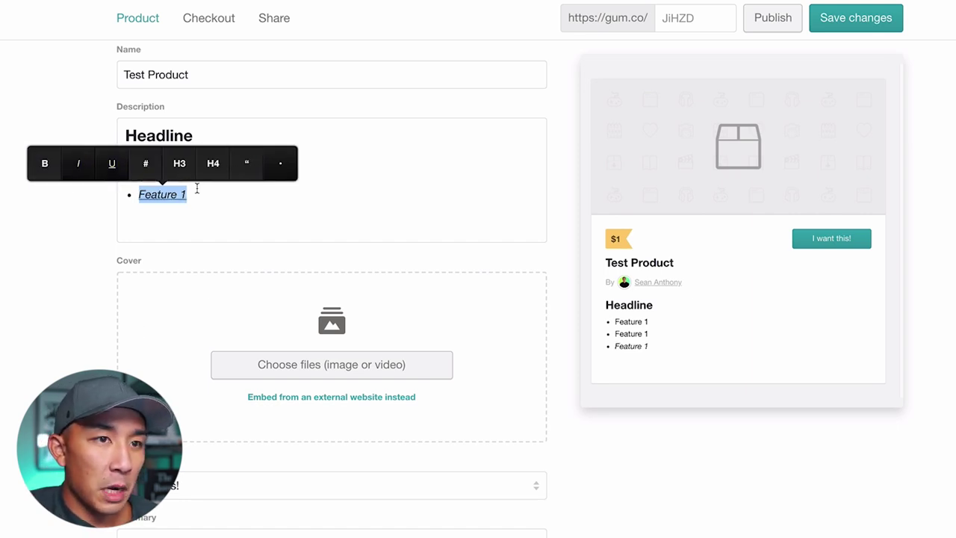
click(207, 197)
triple_click(164, 194)
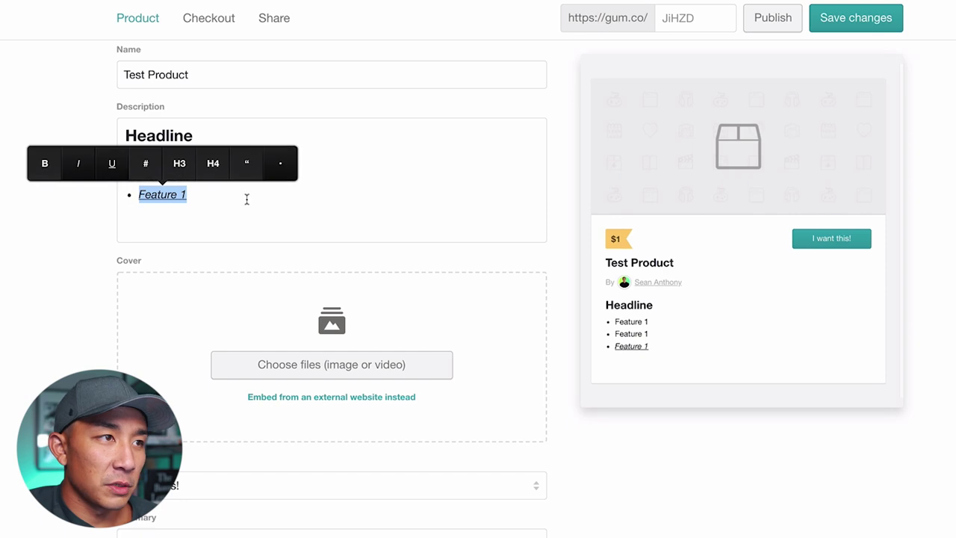
click(201, 219)
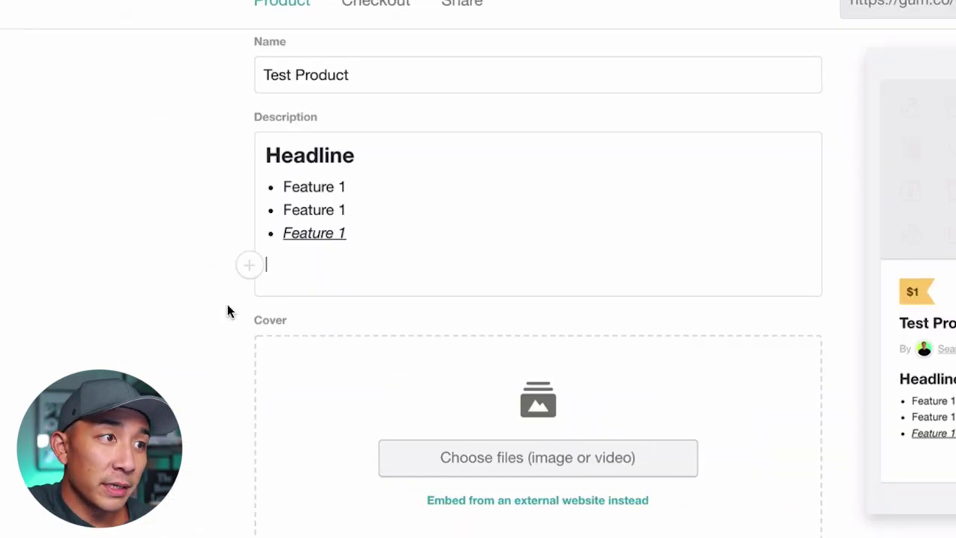
click(249, 266)
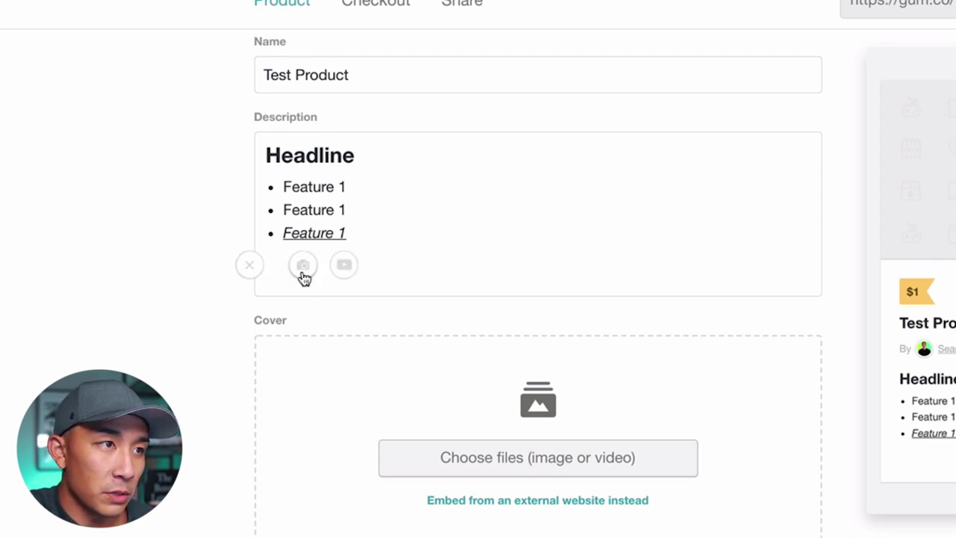
click(346, 267)
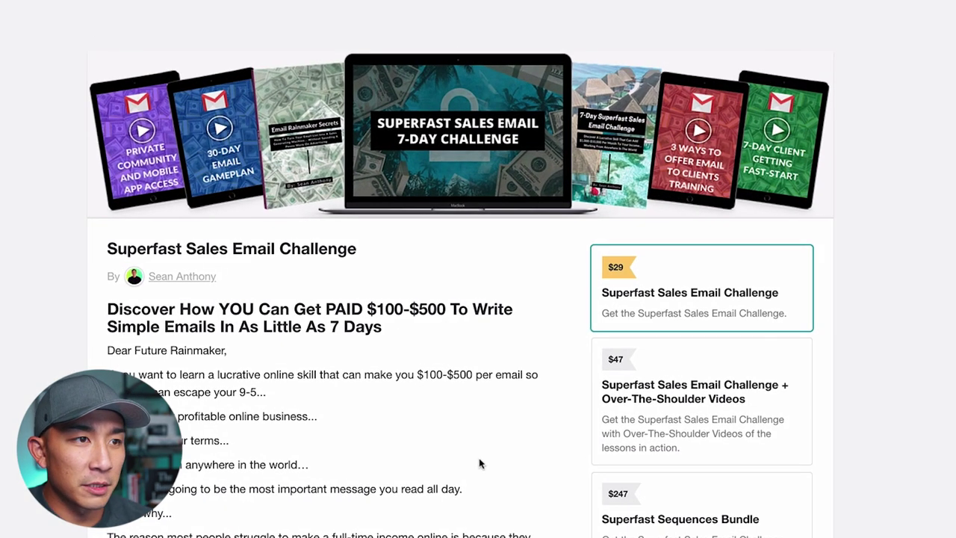
Step: Scroll through the Superfast Sales Email Challenge example sales page to study its layout
scroll(481, 464, down, 2)
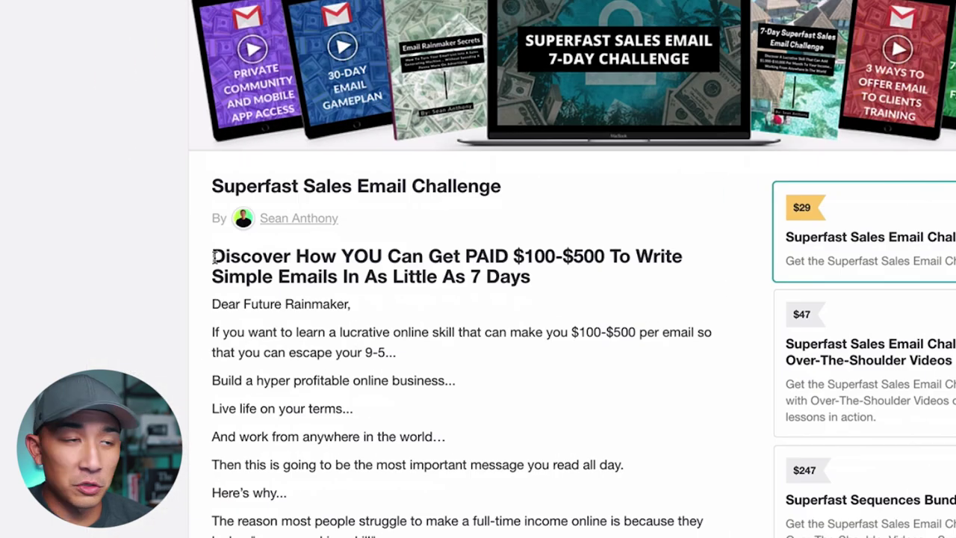
scroll(209, 248, down, 1)
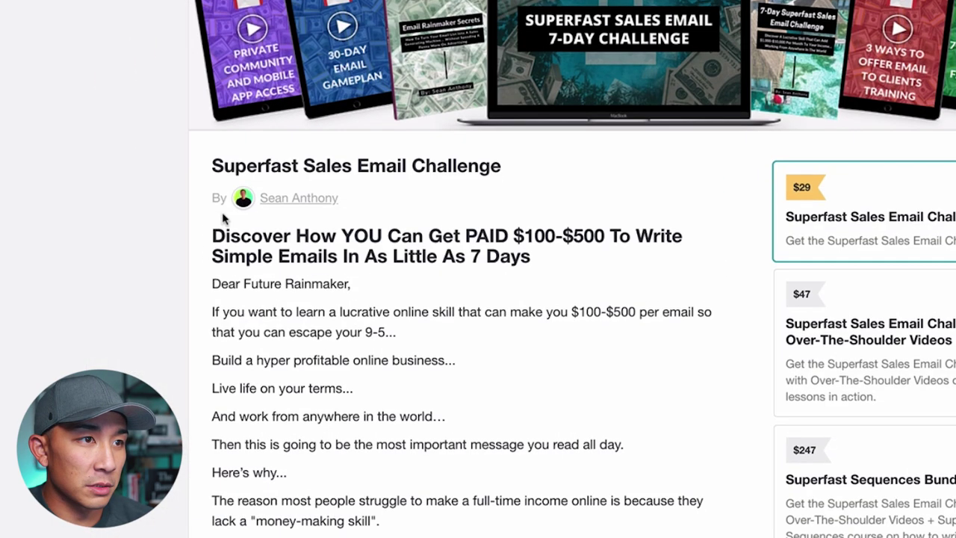
scroll(461, 363, down, 1)
scroll(252, 351, down, 15)
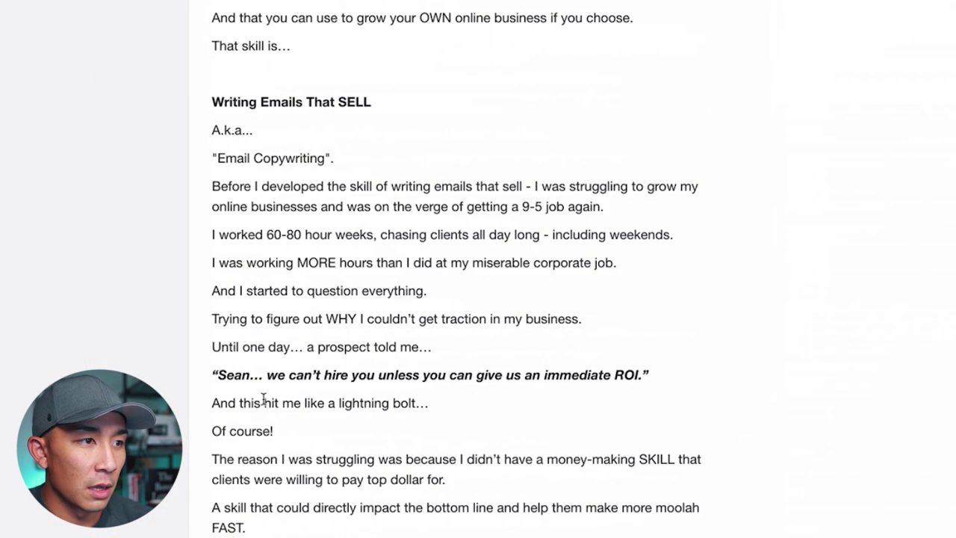
scroll(323, 276, down, 4)
scroll(324, 276, up, 4)
scroll(294, 22, down, 2)
scroll(324, 66, up, 2)
scroll(354, 316, down, 15)
scroll(354, 336, down, 15)
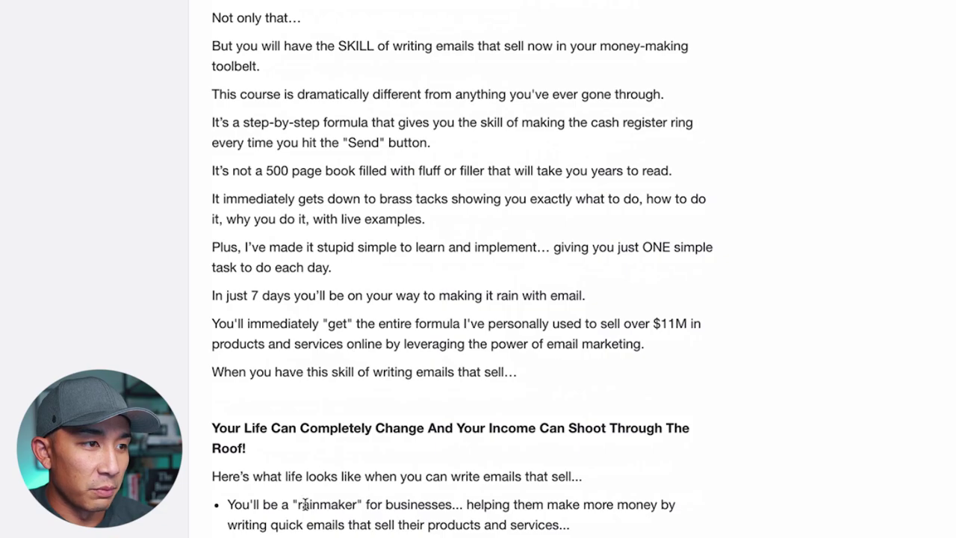
scroll(461, 269, down, 20)
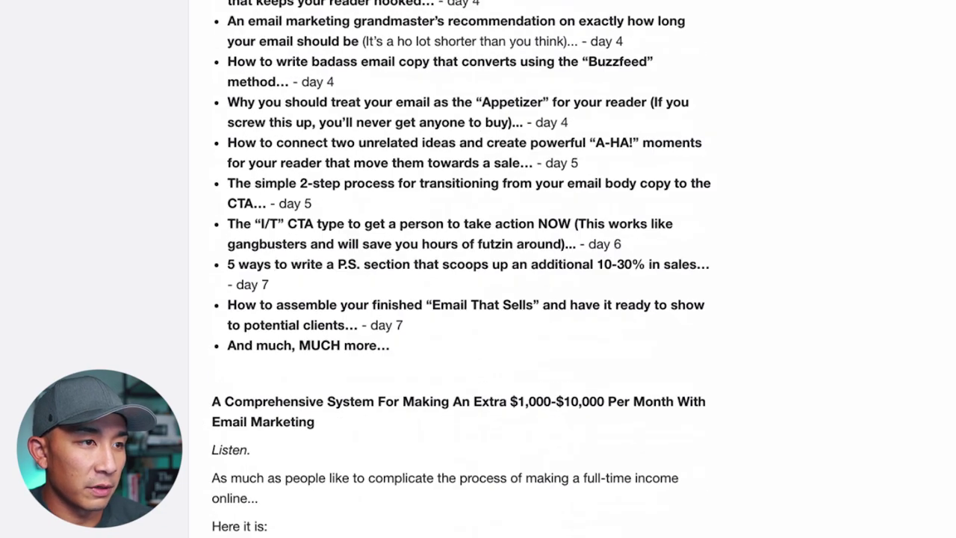
scroll(461, 269, down, 20)
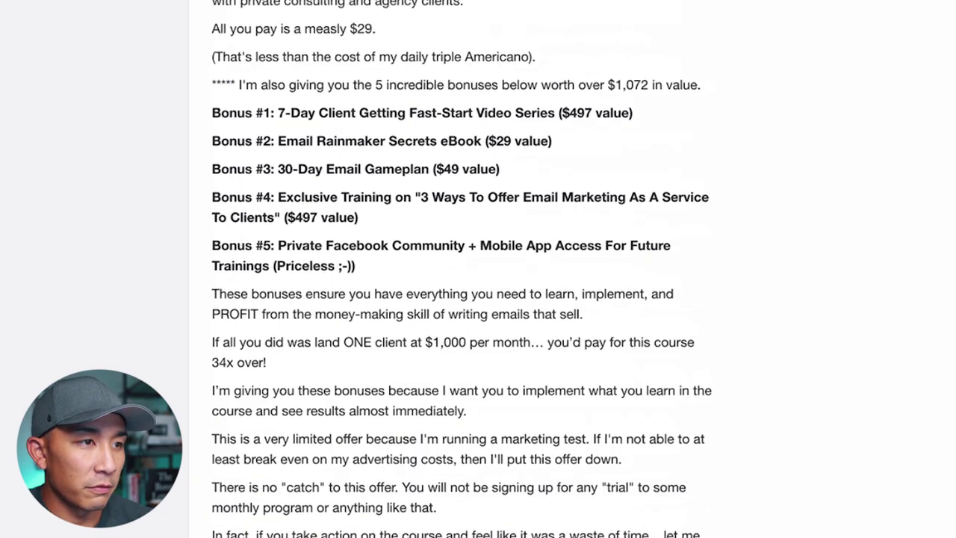
scroll(442, 225, down, 10)
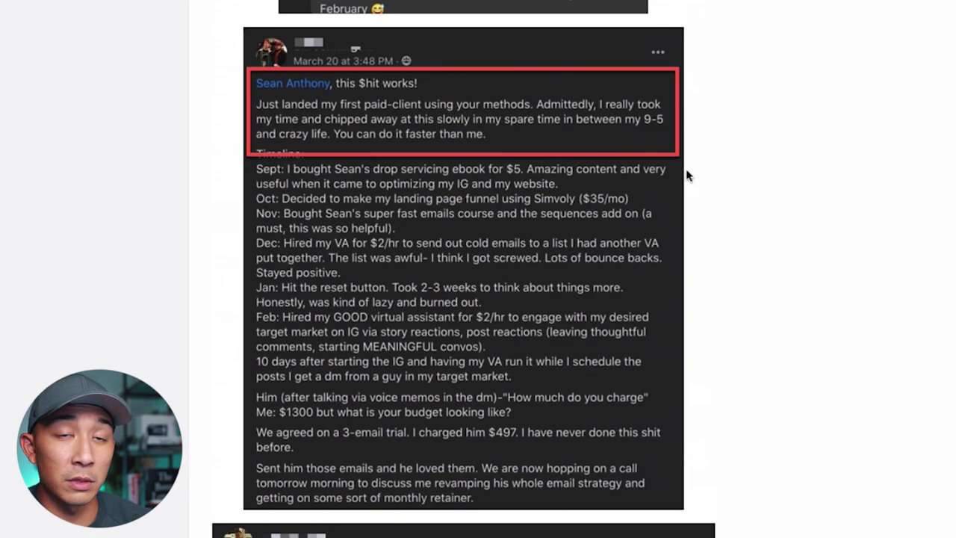
scroll(516, 224, up, 15)
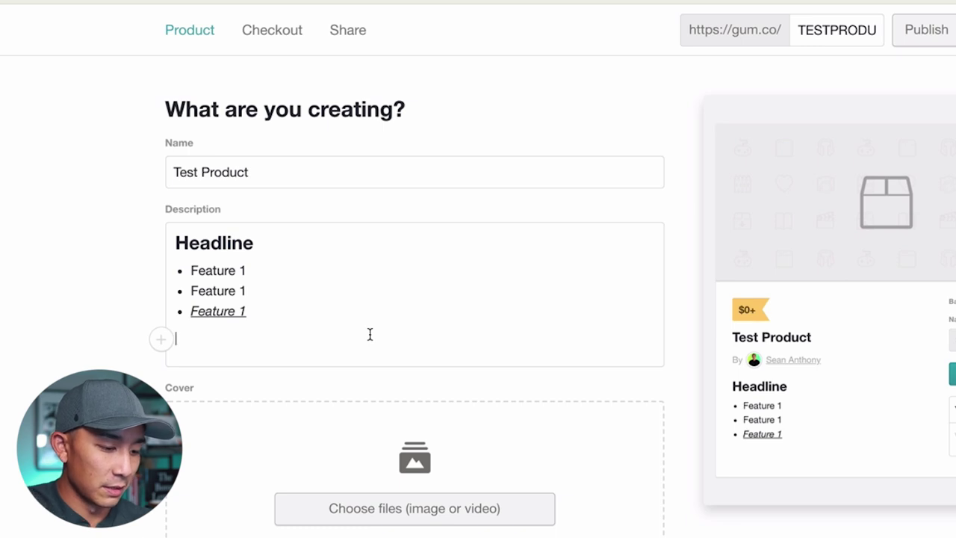
Step: Type the call-out line 'BUY MY PRODUCT BRO!' below the feature bullets
text(BUY MY PO)
key(BackSpace)
key(BackSpace)
text(PRODUCT BR)
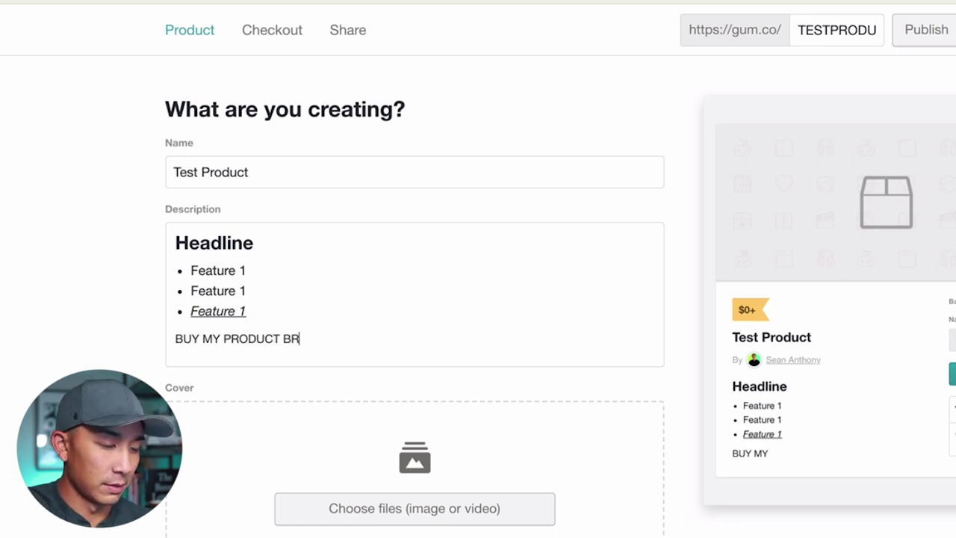
text(O!)
Step: Make the 'BUY MY PRODUCT BRO!' line bold italic with no underline
drag(314, 338, 124, 331)
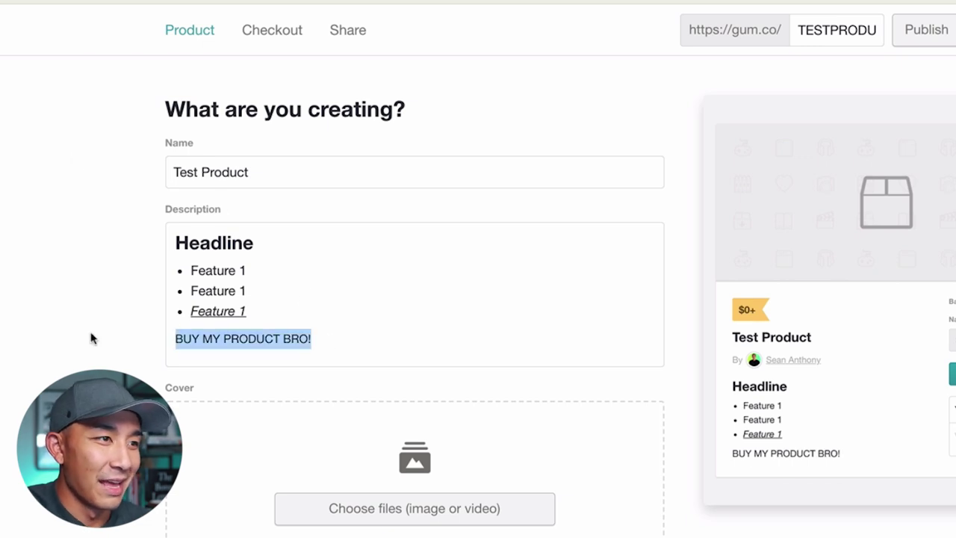
key(ctrl+b)
key(ctrl+b)
key(ctrl+u)
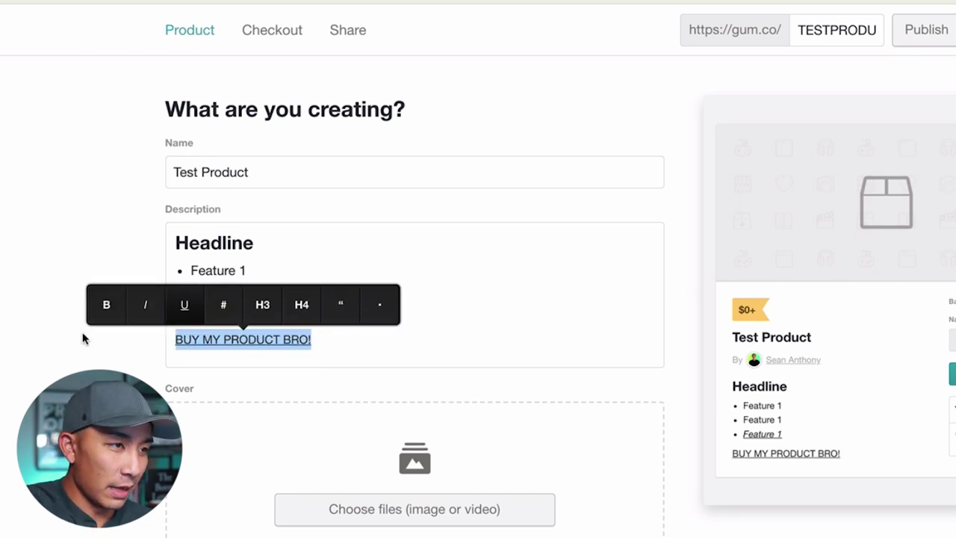
key(ctrl+i)
key(ctrl+b)
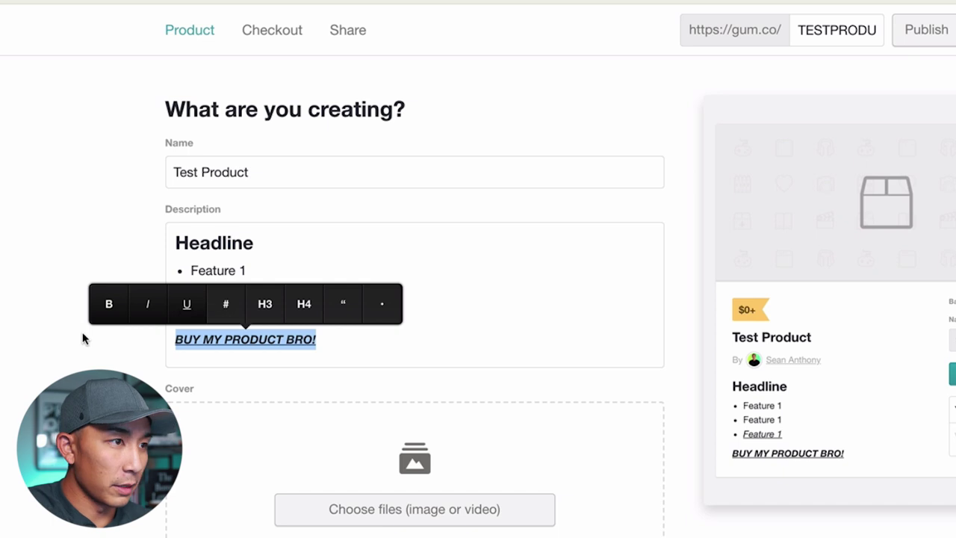
key(ctrl+u)
click(530, 297)
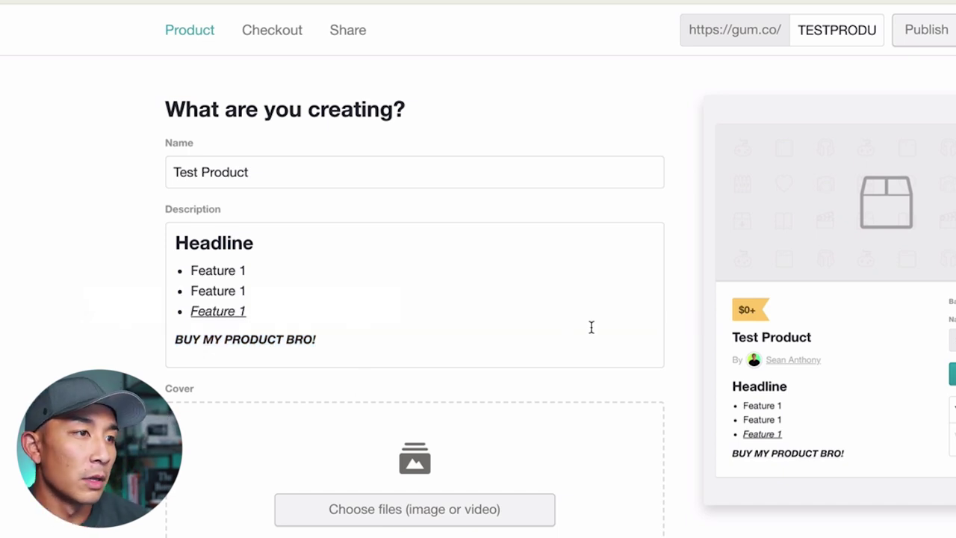
click(288, 314)
Step: Switch the Cover to 'Embed from an external website instead', leaving the link blank
scroll(314, 358, down, 3)
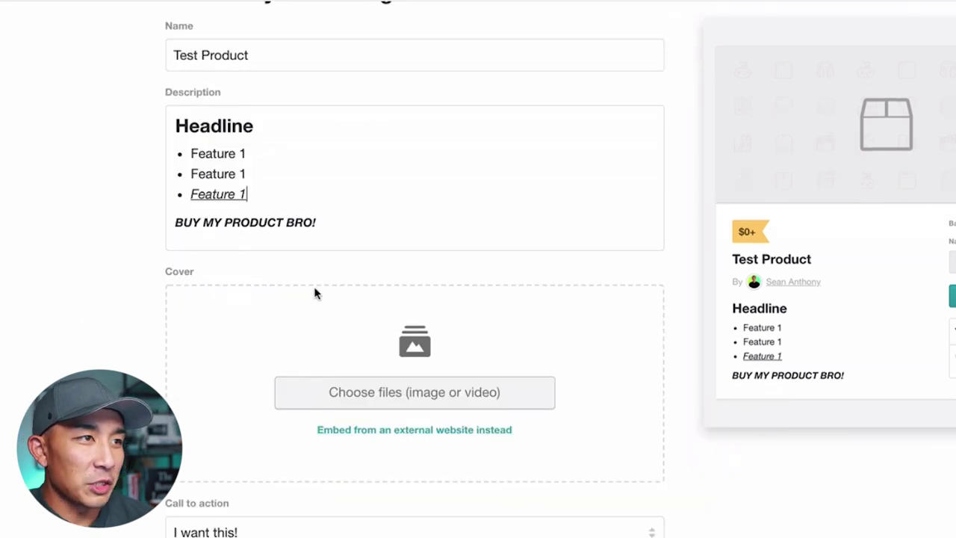
scroll(390, 337, up, 2)
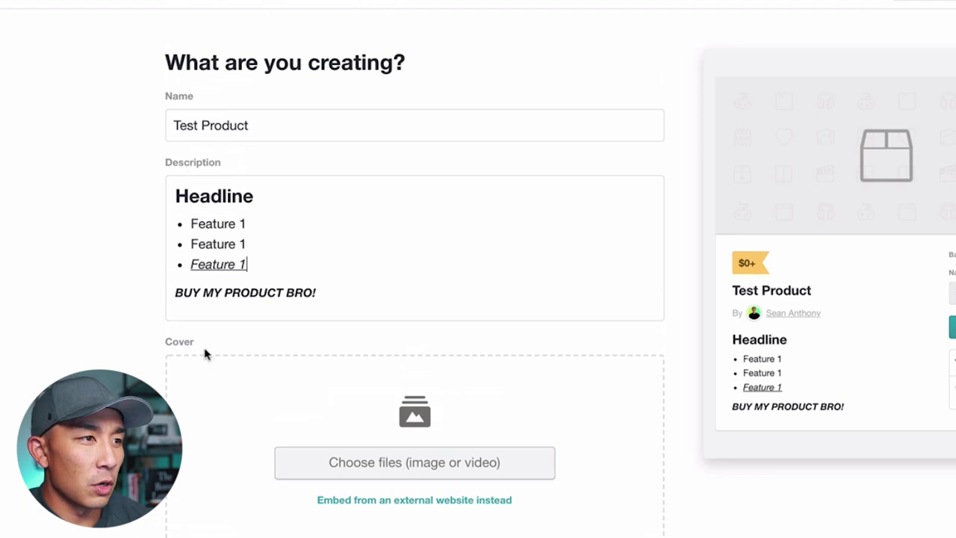
scroll(321, 410, up, 1)
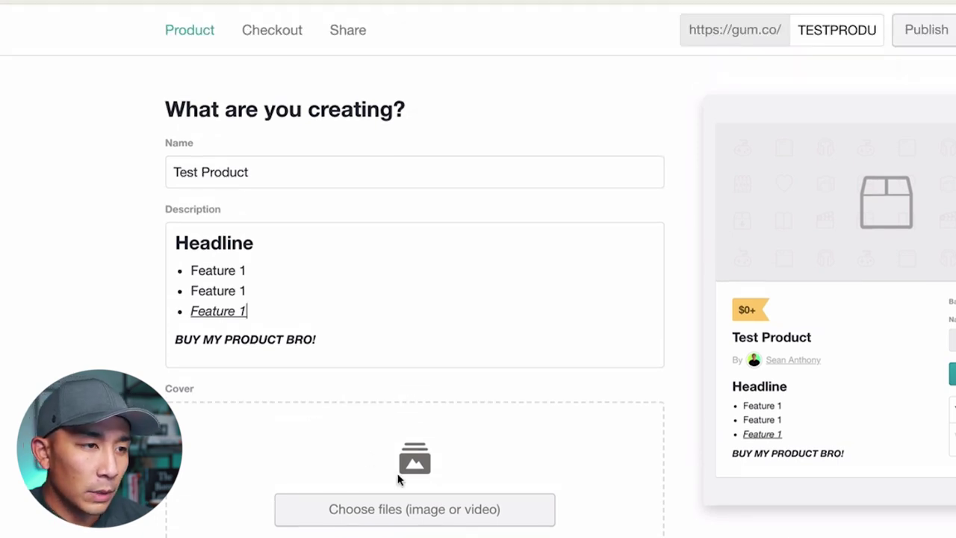
scroll(482, 499, down, 1)
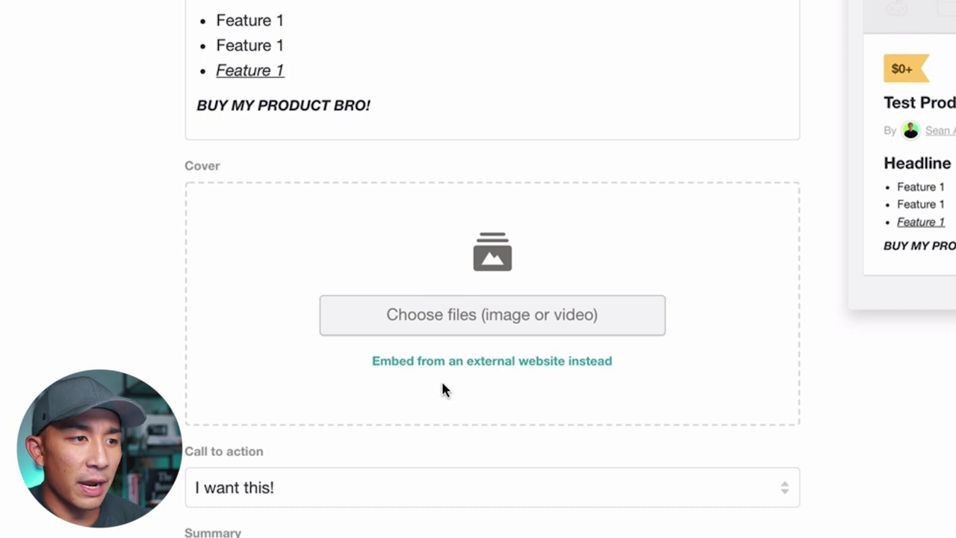
click(486, 367)
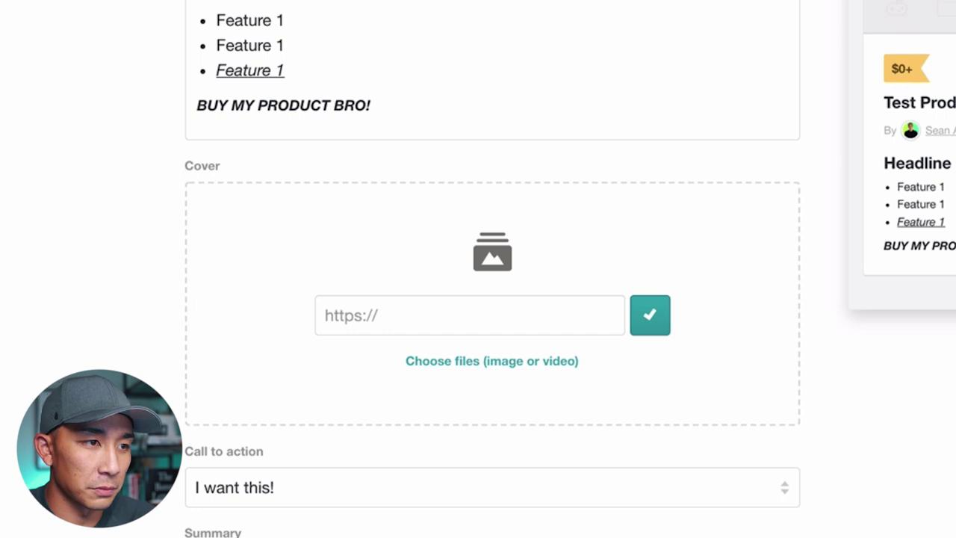
scroll(866, 444, down, 3)
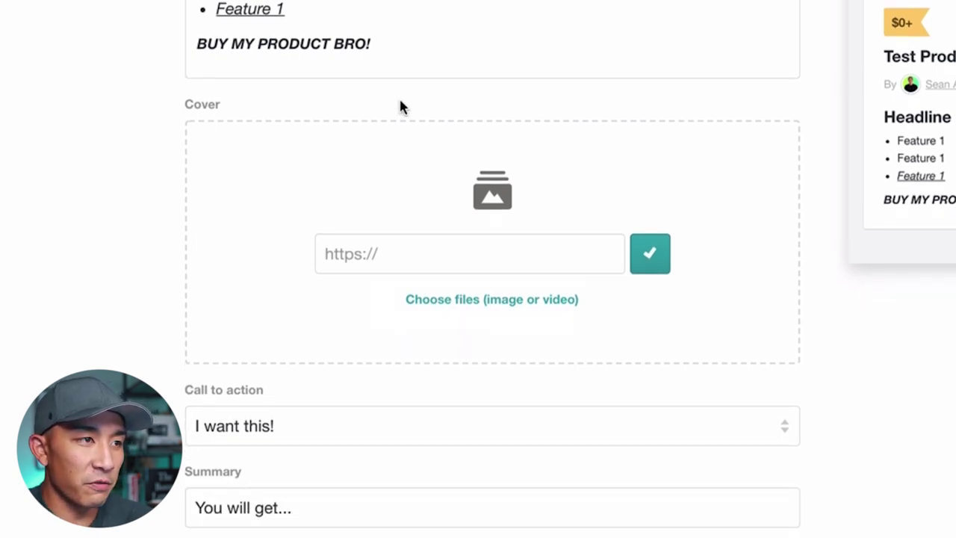
scroll(441, 142, down, 2)
scroll(278, 321, down, 5)
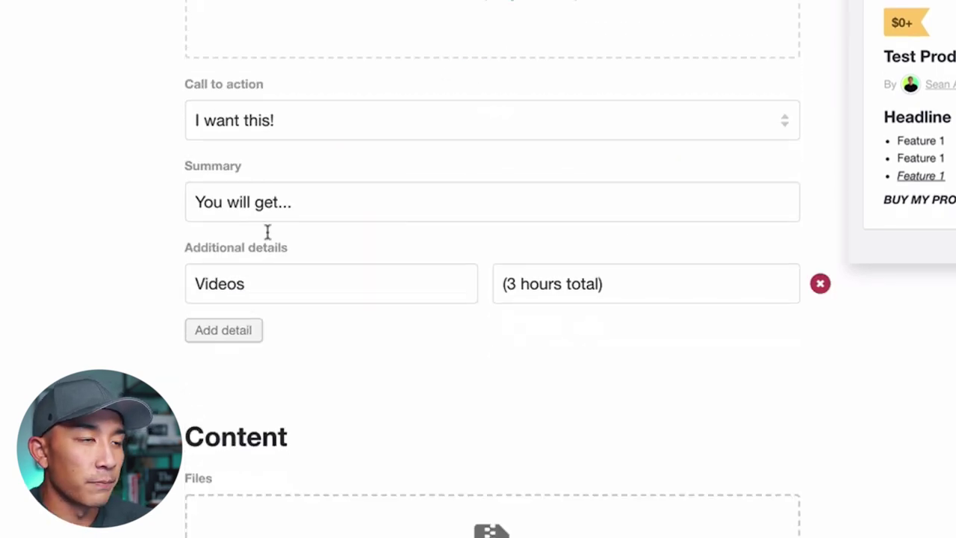
click(329, 128)
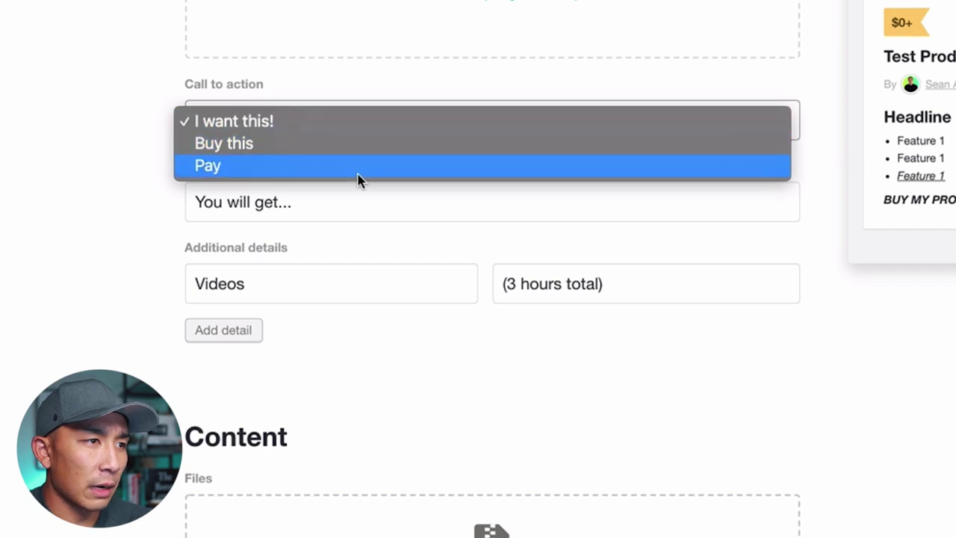
click(30, 158)
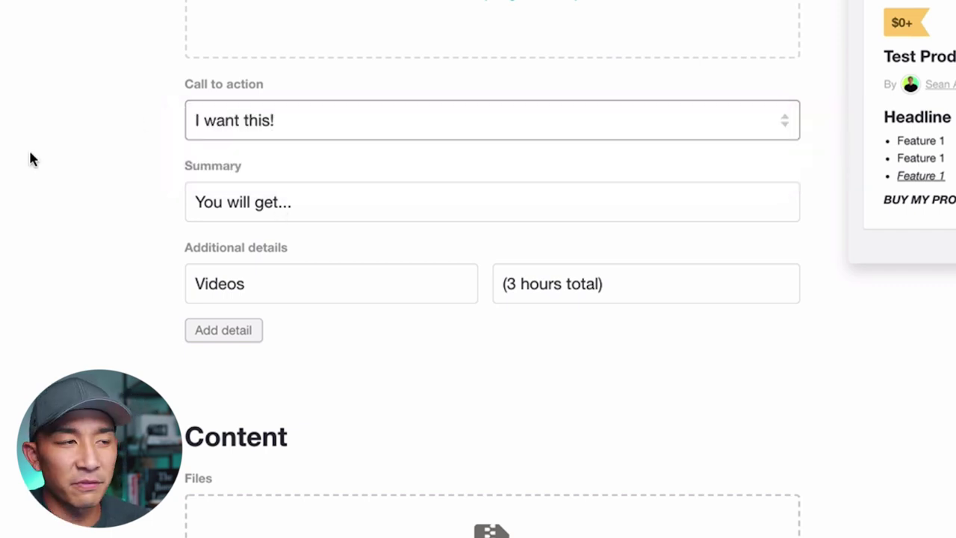
click(425, 132)
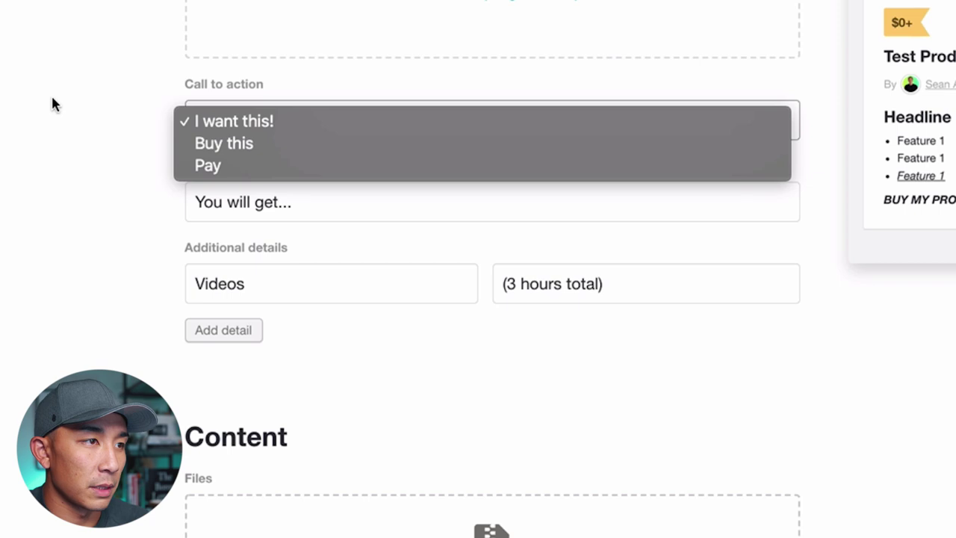
click(34, 177)
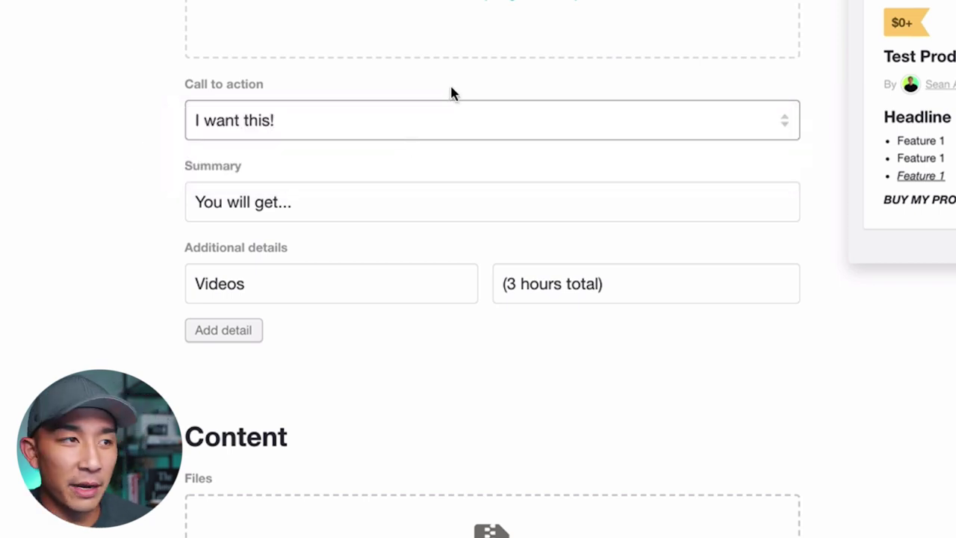
click(471, 122)
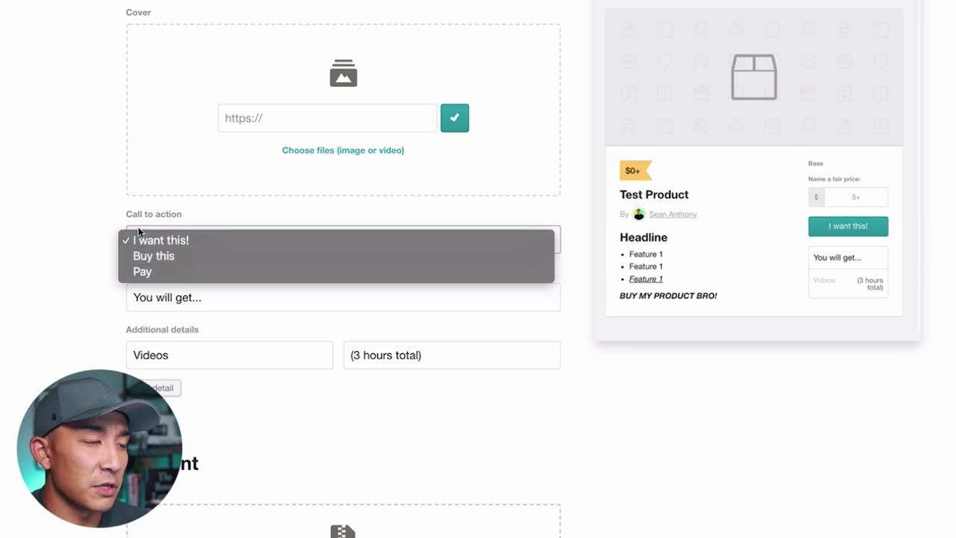
click(72, 237)
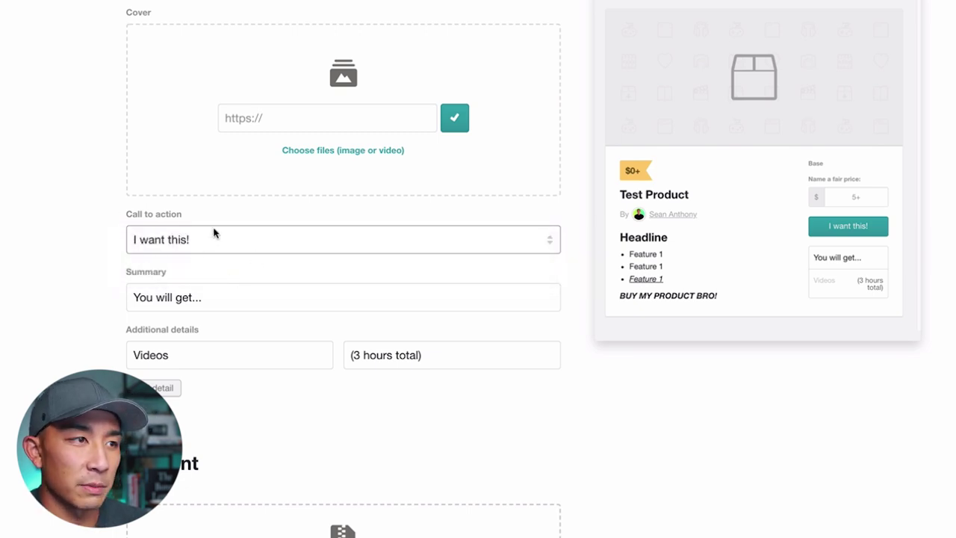
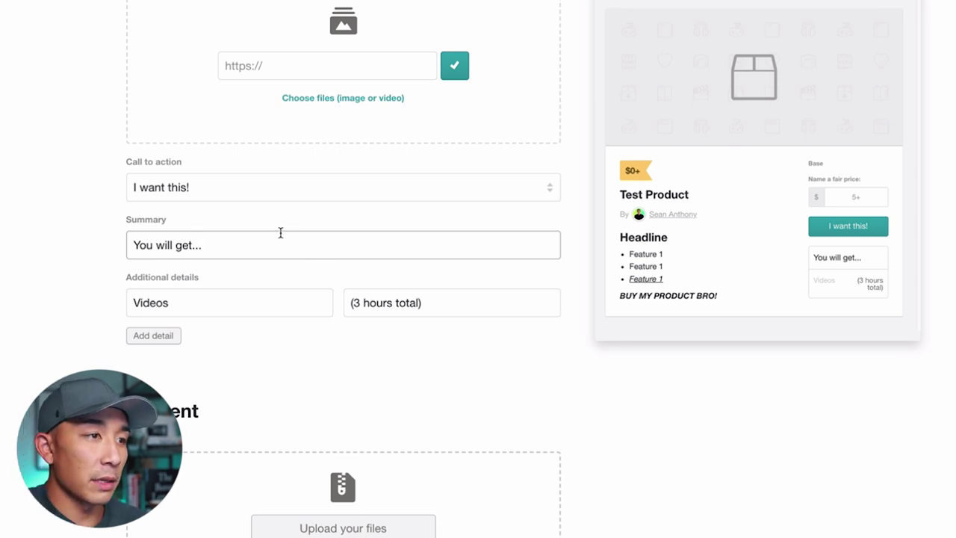
Step: Rename the first detail to 'Videos + email lessons' and add a Video 1 detail of 2:00
click(265, 311)
text(+ email el)
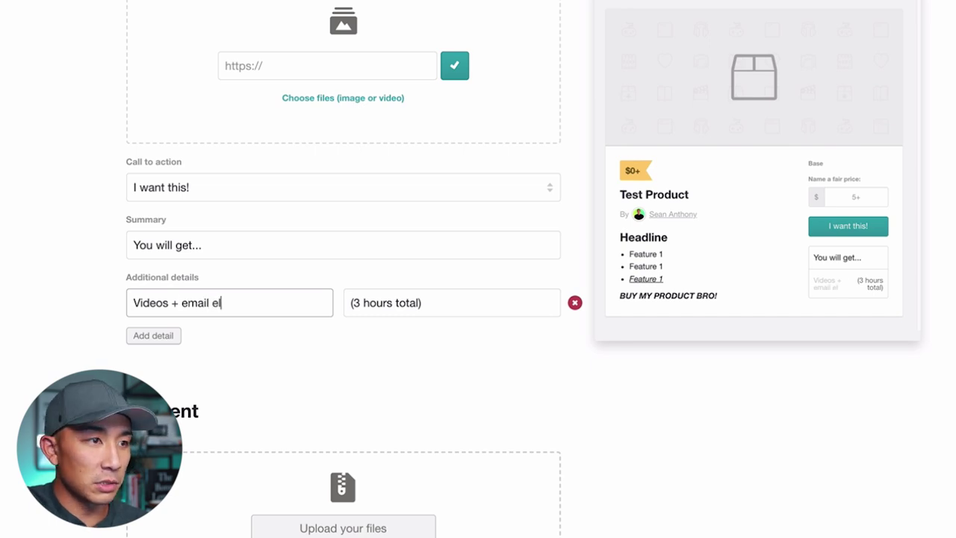
key(BackSpace)
key(BackSpace)
text(lessons)
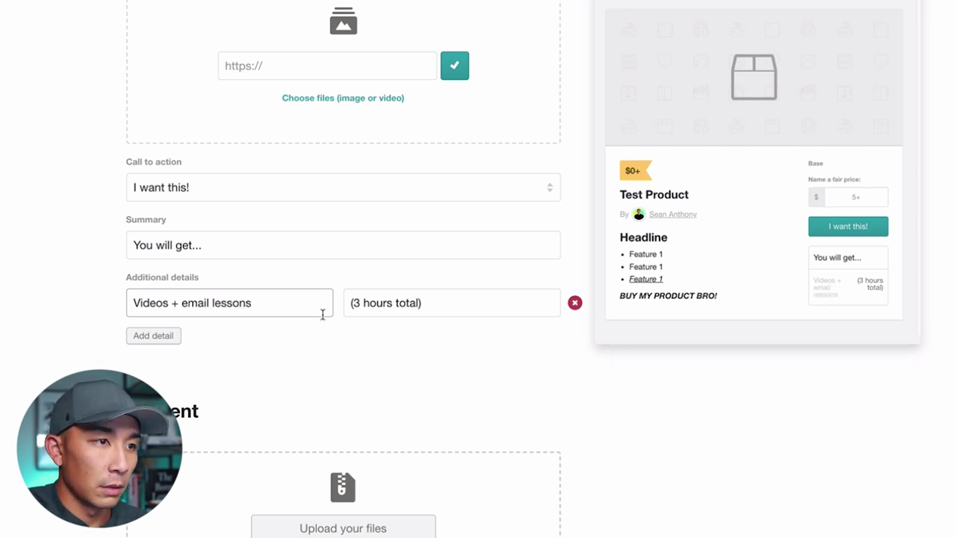
click(406, 302)
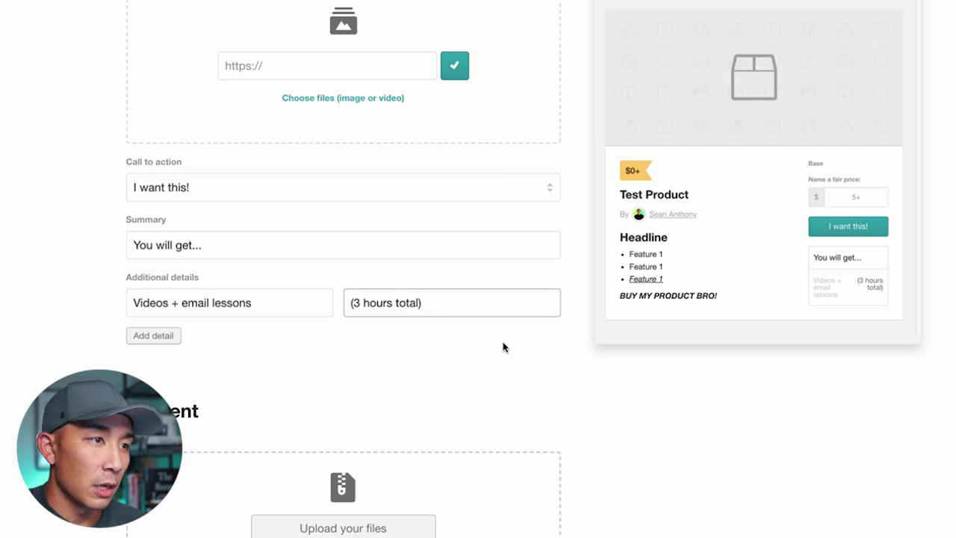
click(161, 335)
scroll(162, 333, down, 1)
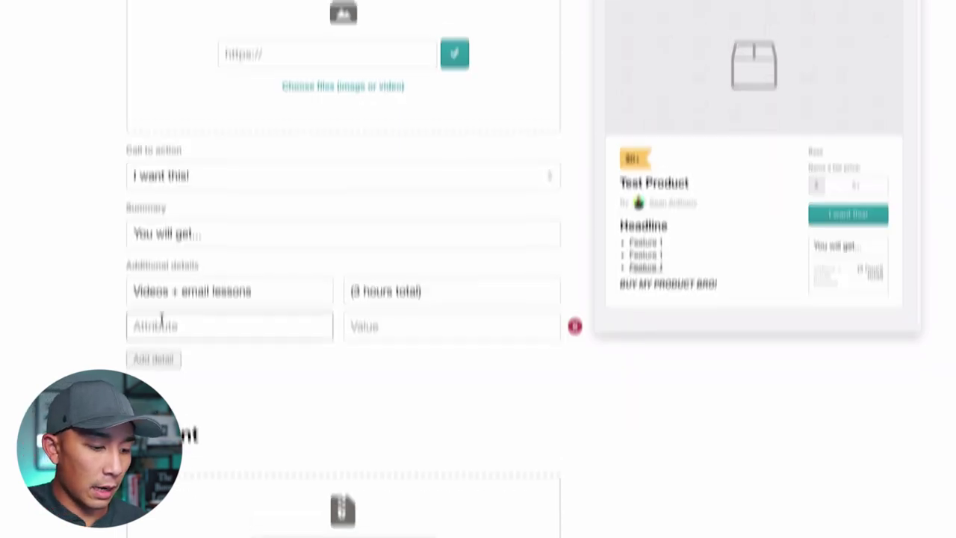
text(Video 1)
key(Tab)
text(2)
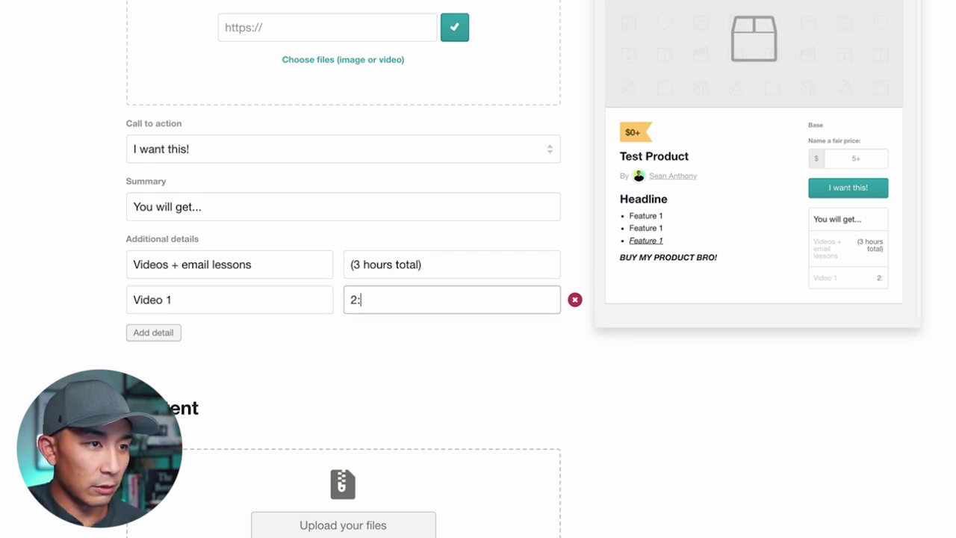
Step: Add detail rows for Video 2 at 3:00 and 27 videos (10 hours total)
click(151, 334)
text(Video)
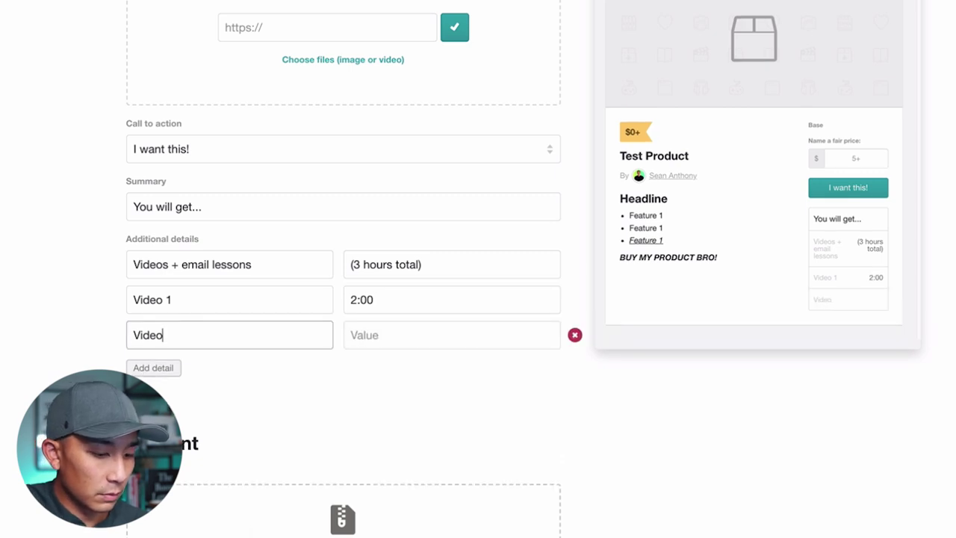
text( 2)
click(451, 335)
text(3:00)
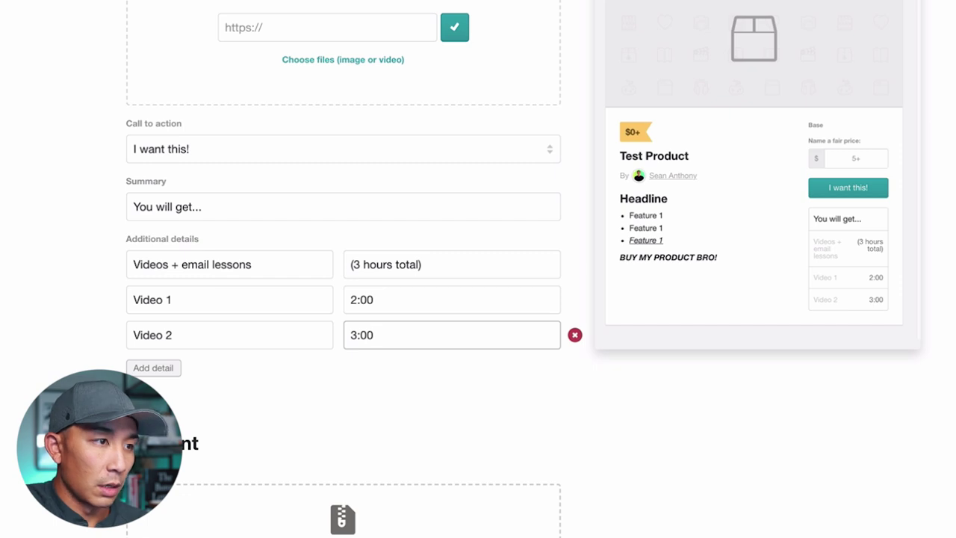
click(165, 368)
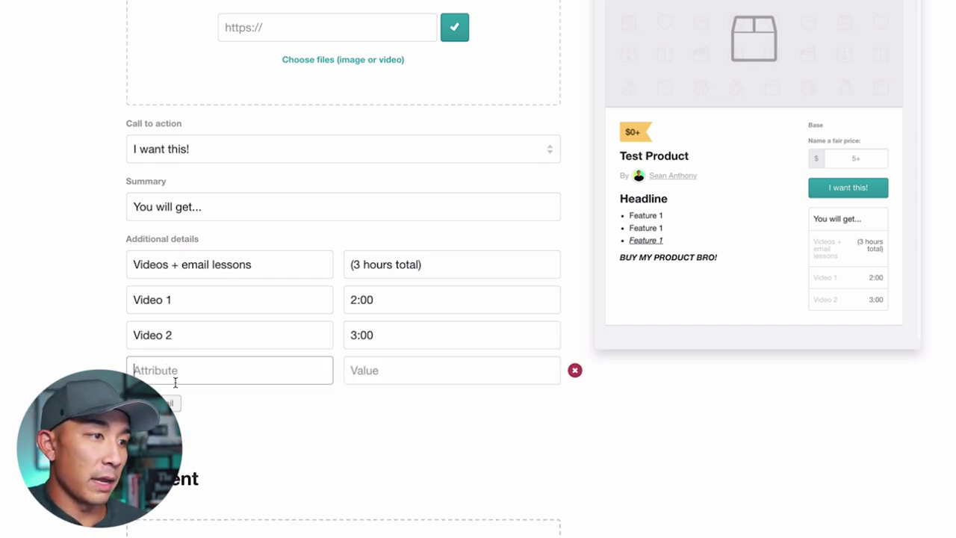
text(27 videos)
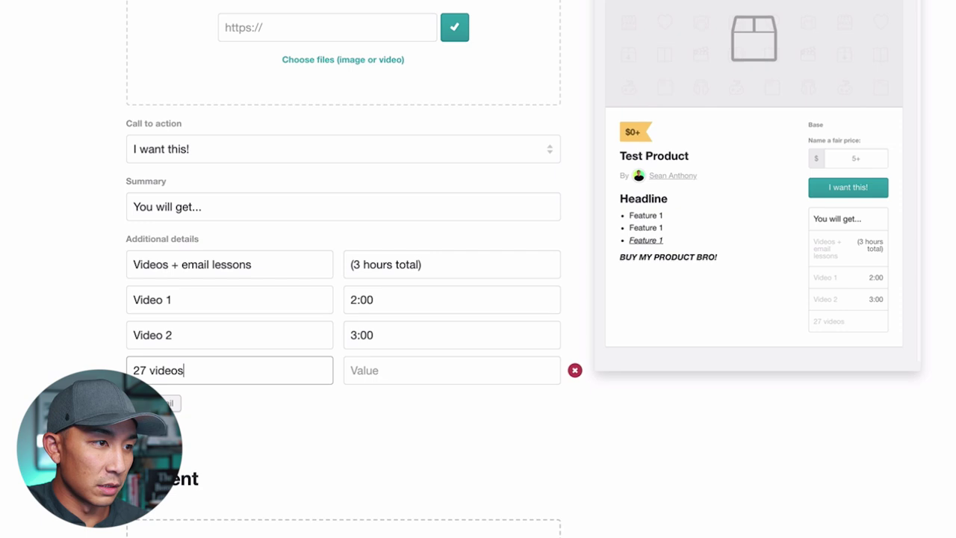
click(452, 370)
text((10 hours total)
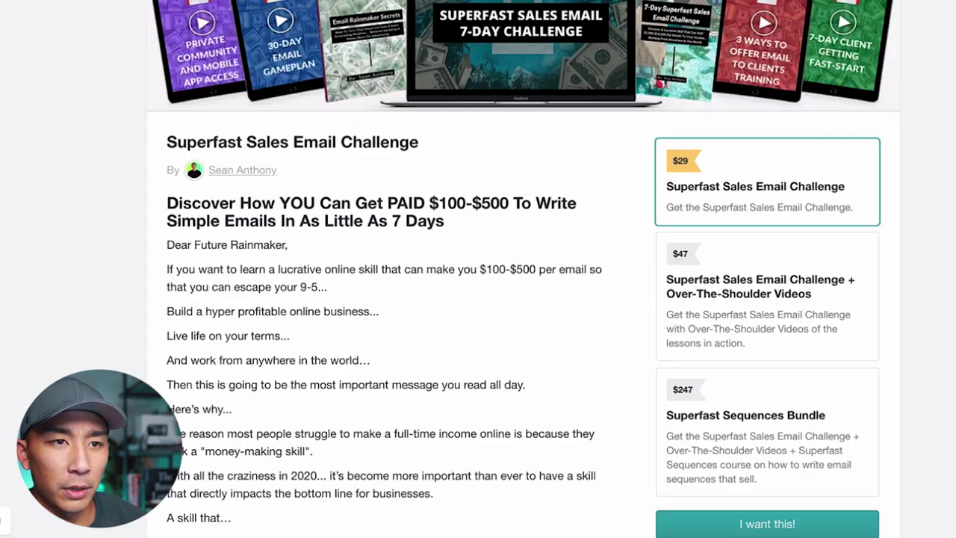
scroll(848, 128, down, 6)
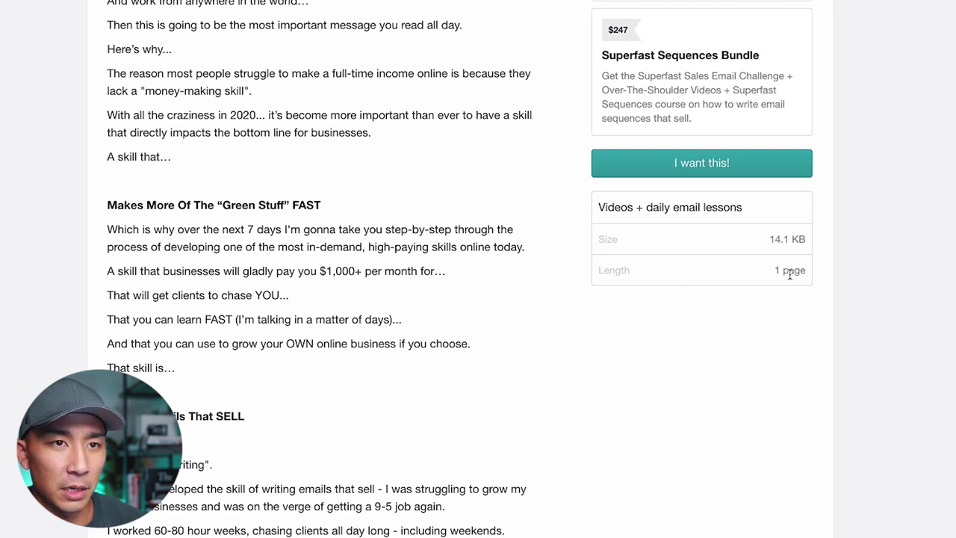
drag(814, 239, 629, 240)
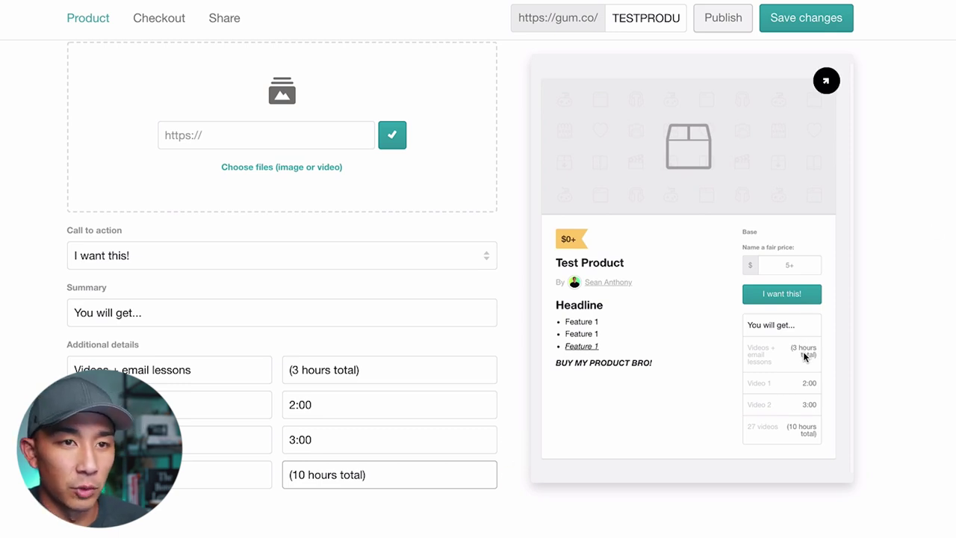
scroll(670, 379, down, 1)
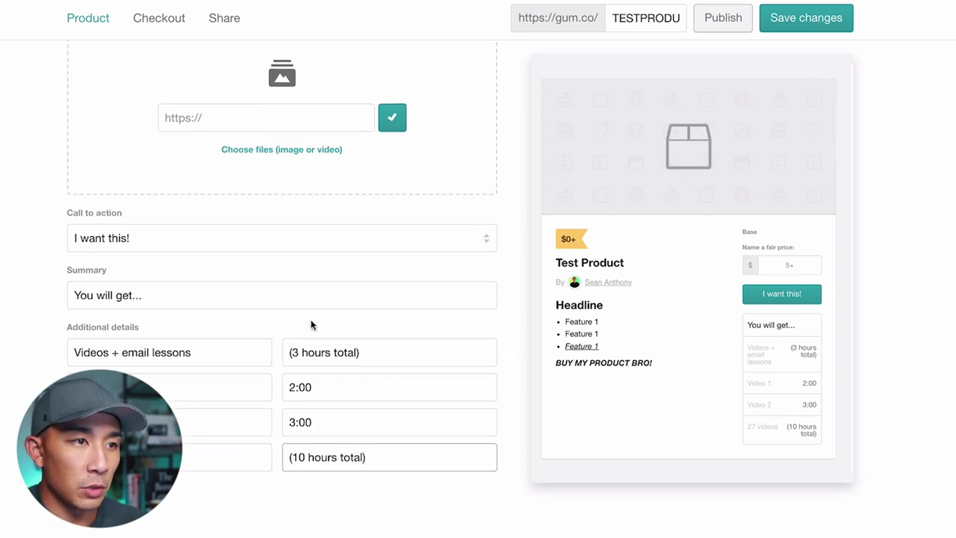
scroll(361, 386, down, 1)
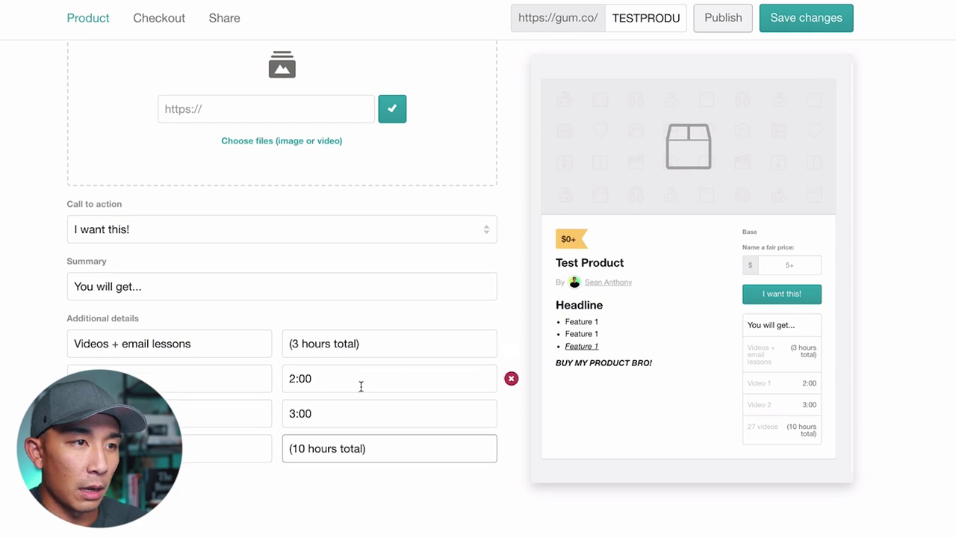
scroll(264, 460, down, 10)
scroll(194, 201, up, 6)
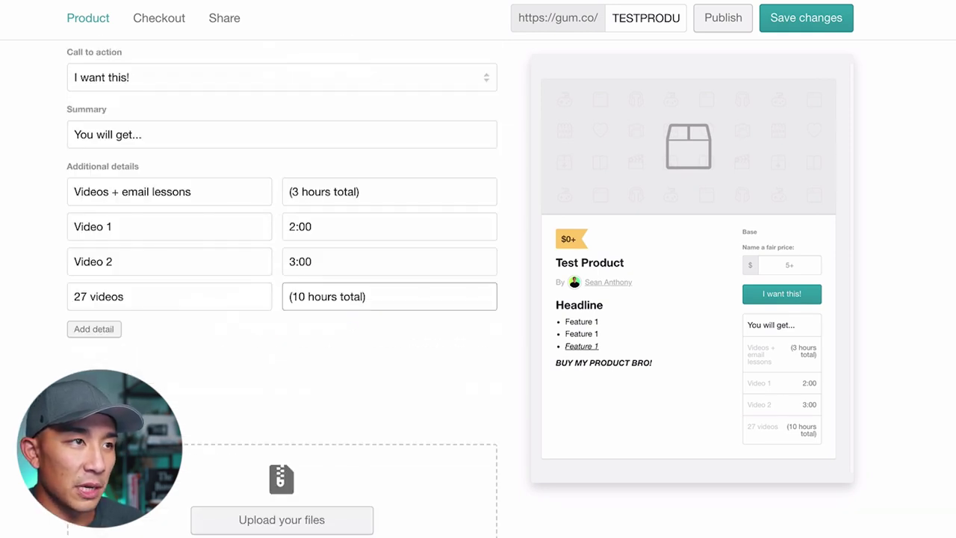
scroll(194, 202, down, 3)
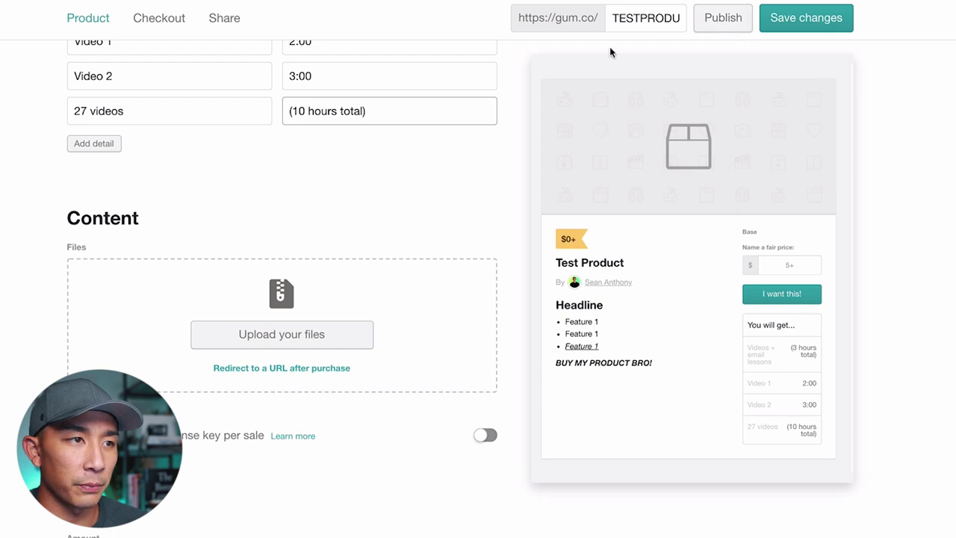
scroll(305, 283, down, 2)
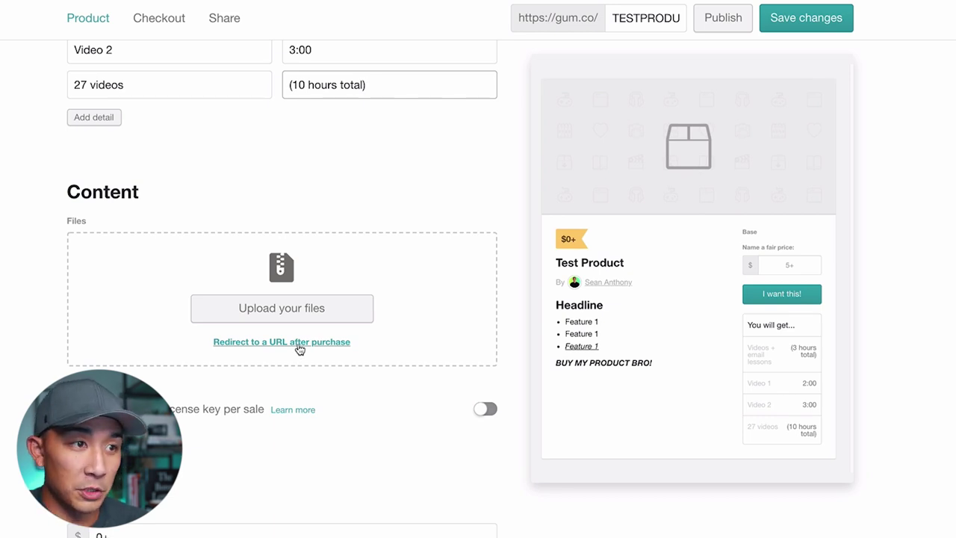
click(288, 346)
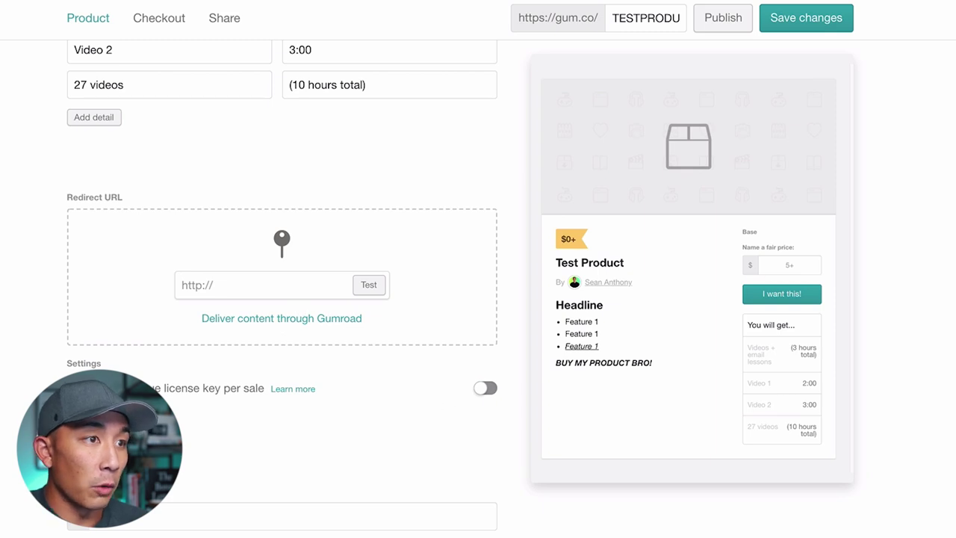
click(226, 319)
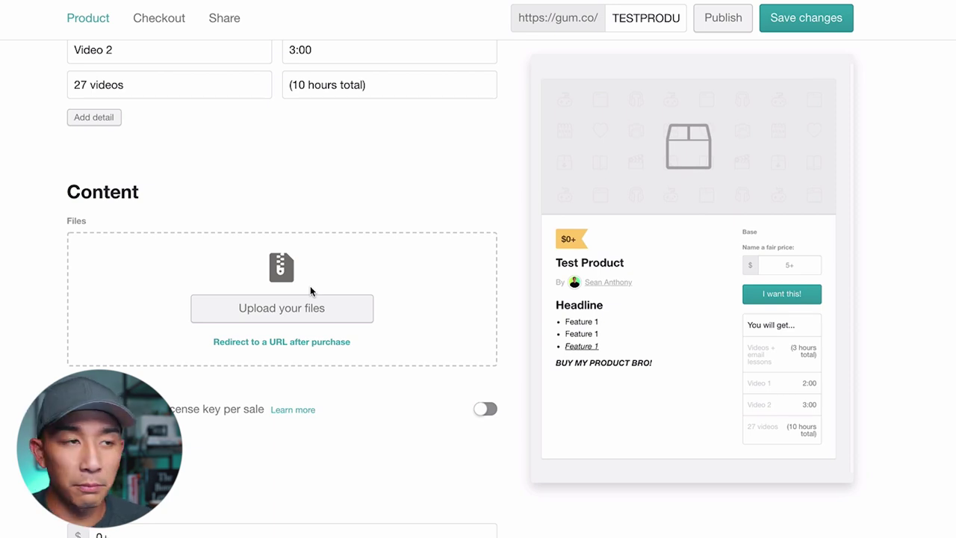
click(223, 345)
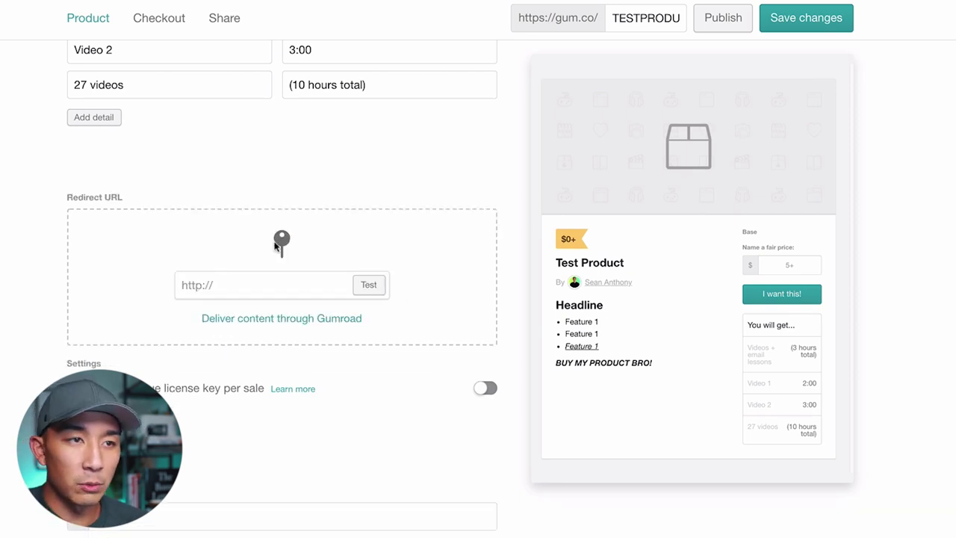
click(241, 321)
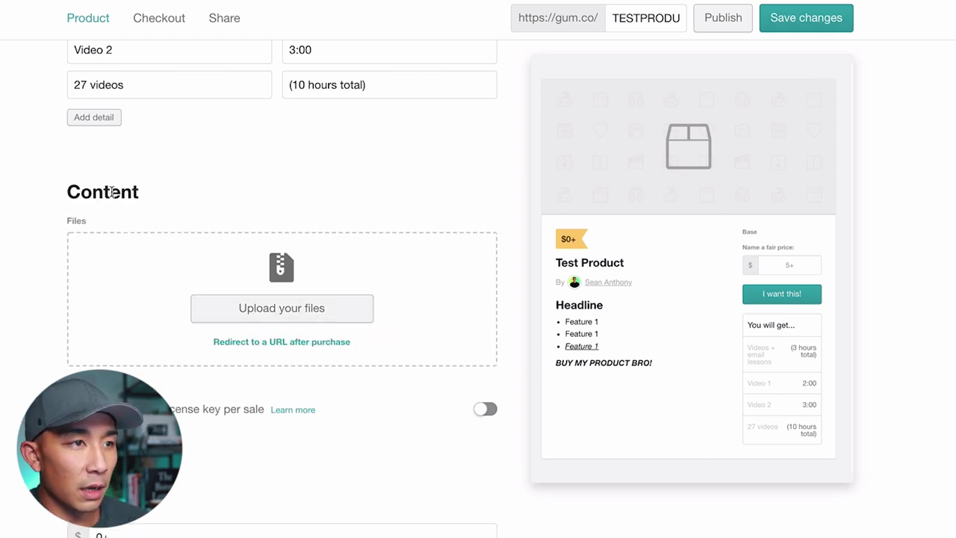
scroll(138, 324, down, 1)
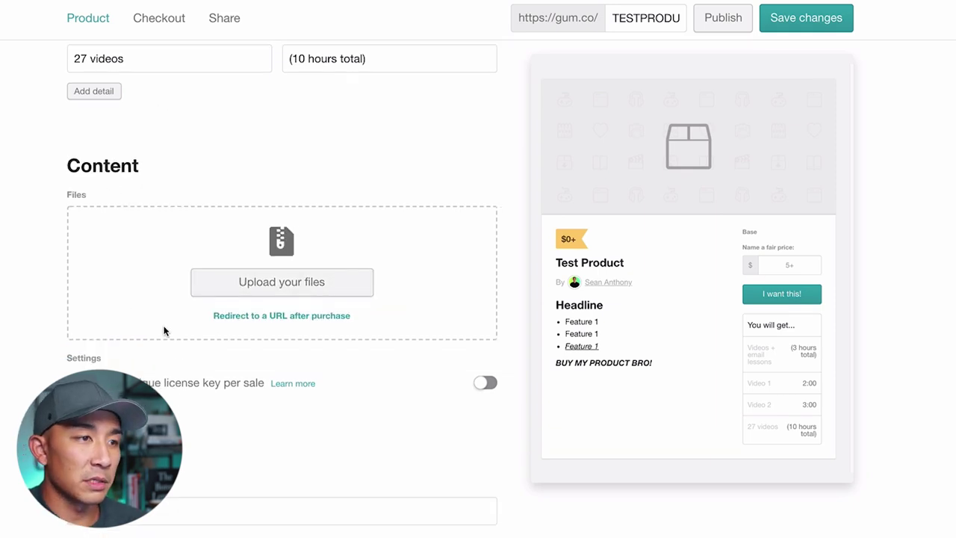
scroll(119, 399, down, 1)
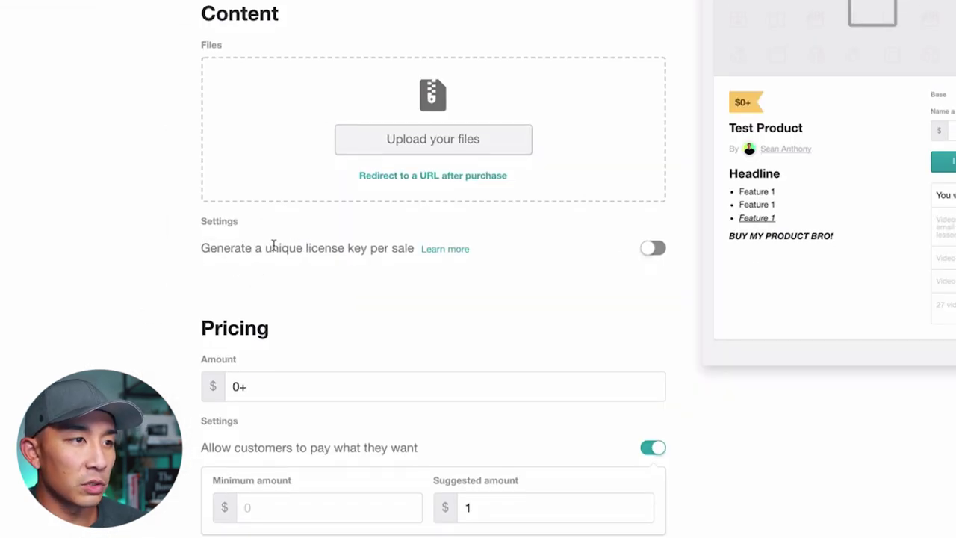
Step: Toggle the unique license key per sale on and back off
click(656, 249)
click(656, 251)
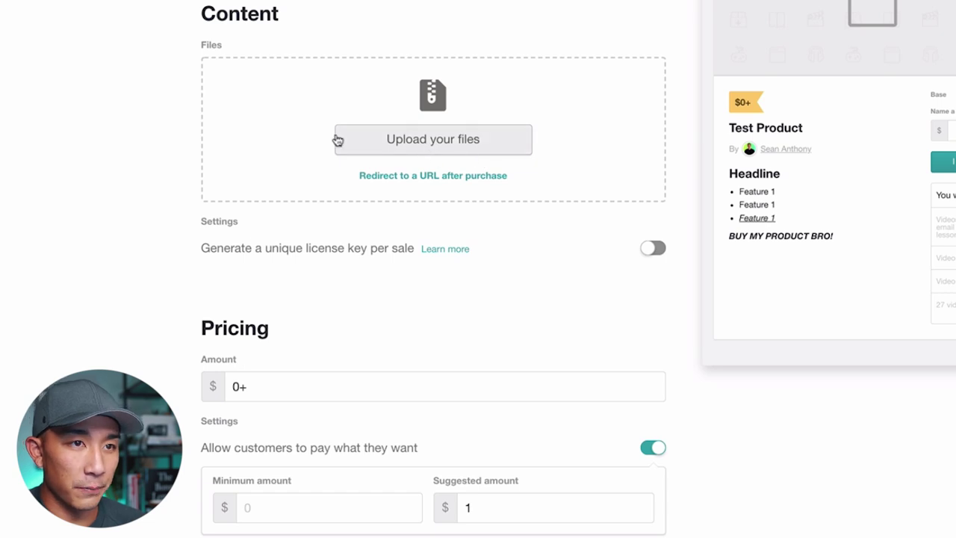
scroll(365, 205, down, 1)
scroll(366, 204, down, 3)
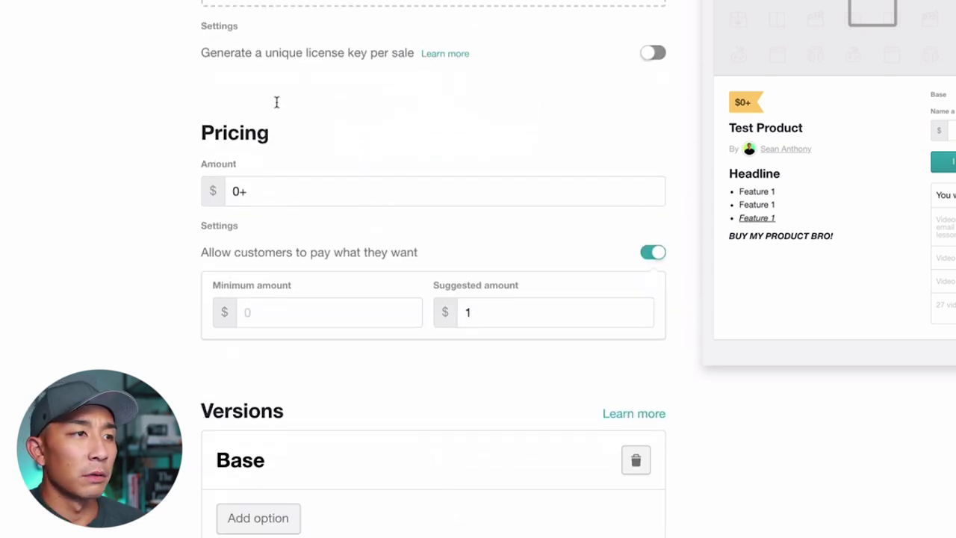
Step: Replace the 0+ pay-what-you-want price with a $29 amount
click(319, 189)
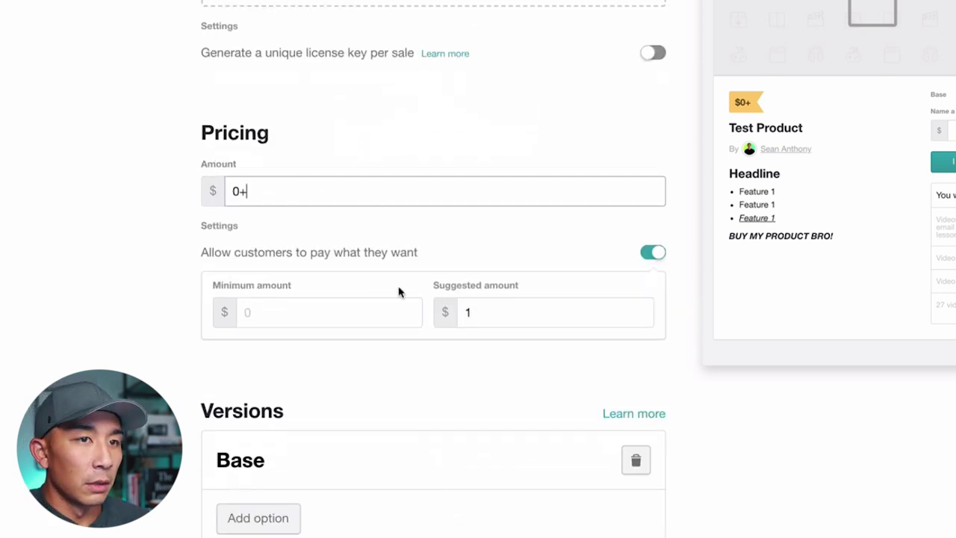
scroll(404, 276, down, 1)
scroll(301, 228, down, 1)
key(BackSpace)
key(BackSpace)
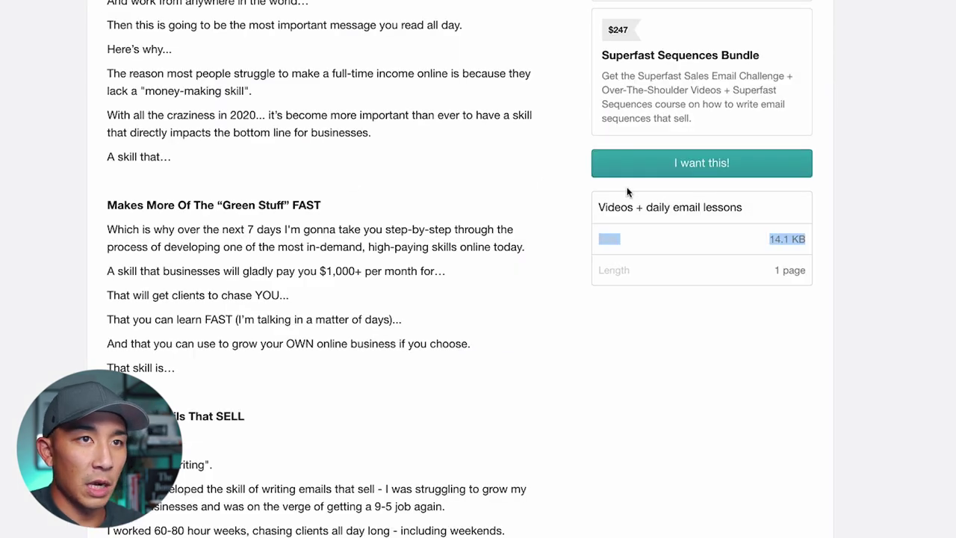
scroll(627, 193, up, 5)
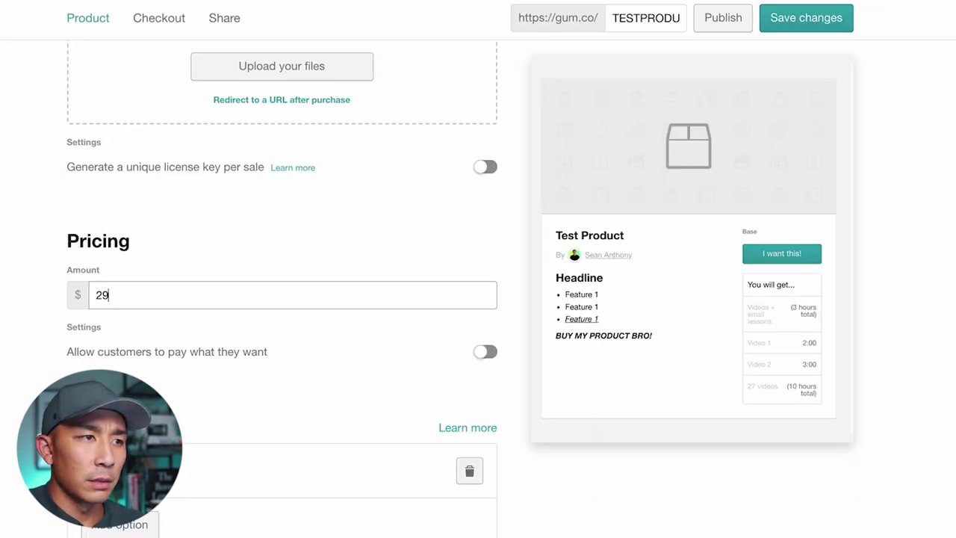
scroll(343, 218, down, 2)
scroll(343, 218, up, 3)
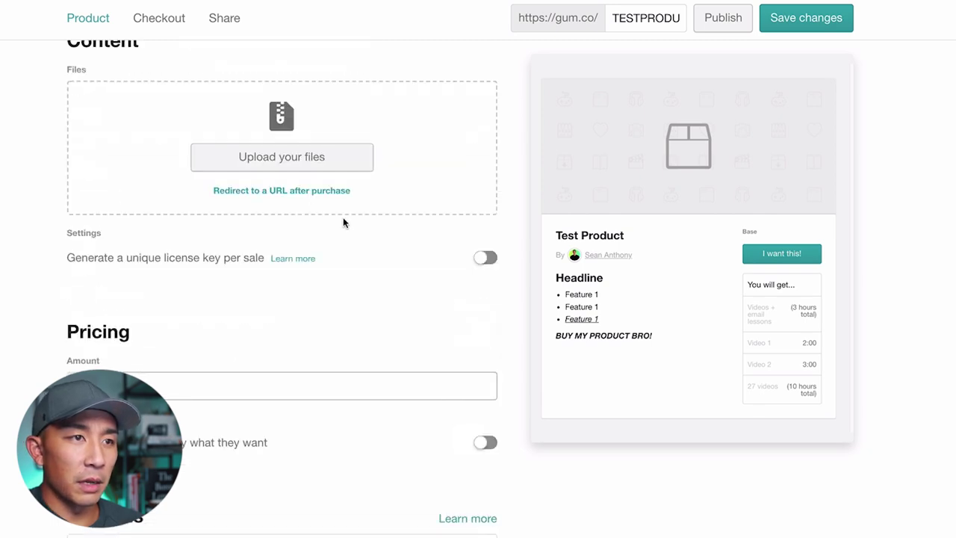
text(9)
scroll(410, 335, down, 2)
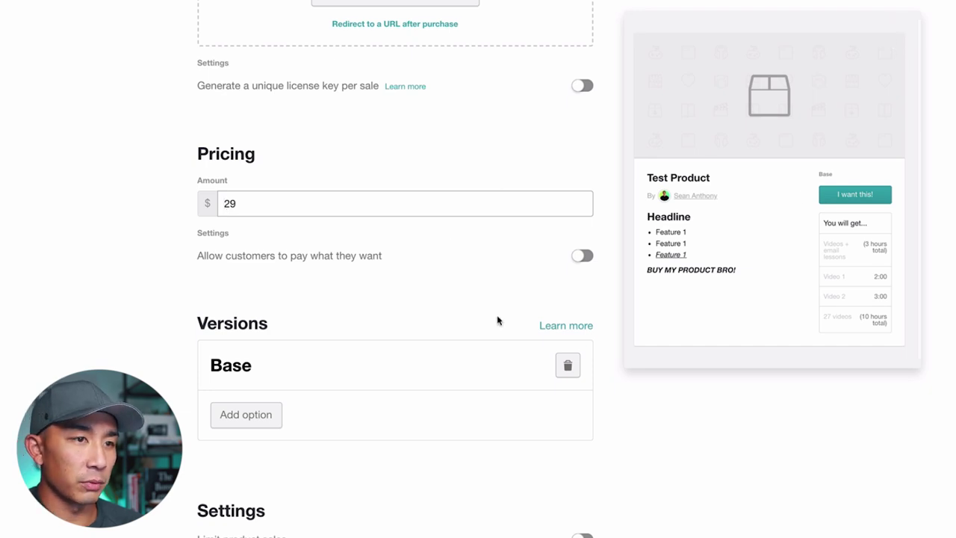
Step: Remove the existing Base version from the product
scroll(591, 319, down, 3)
click(567, 252)
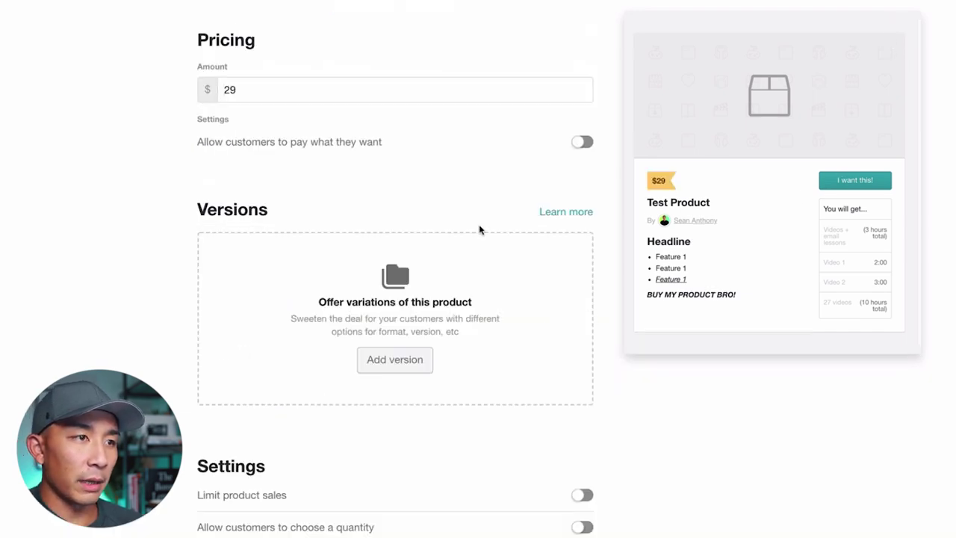
click(387, 98)
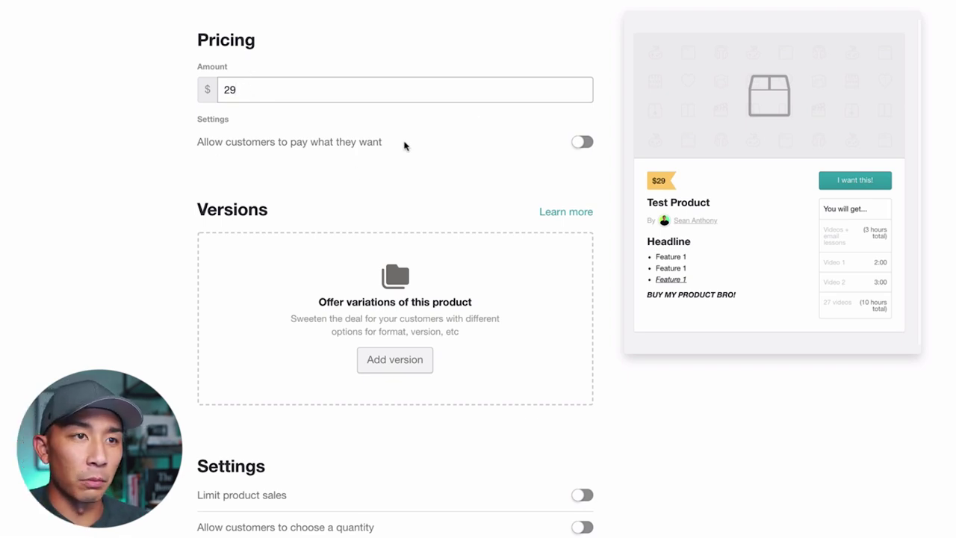
mouse_move(658, 188)
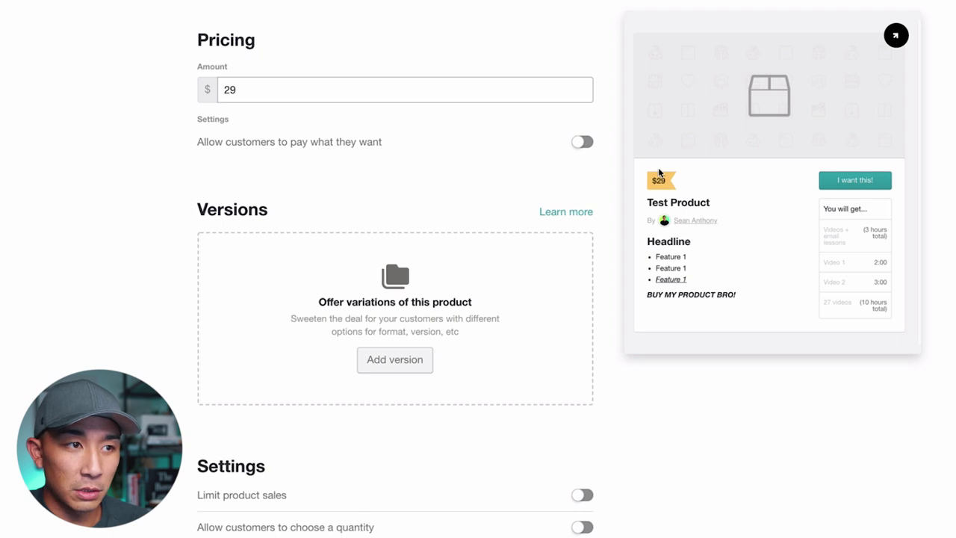
Step: Add a new version named Base with a first option called Base
click(395, 360)
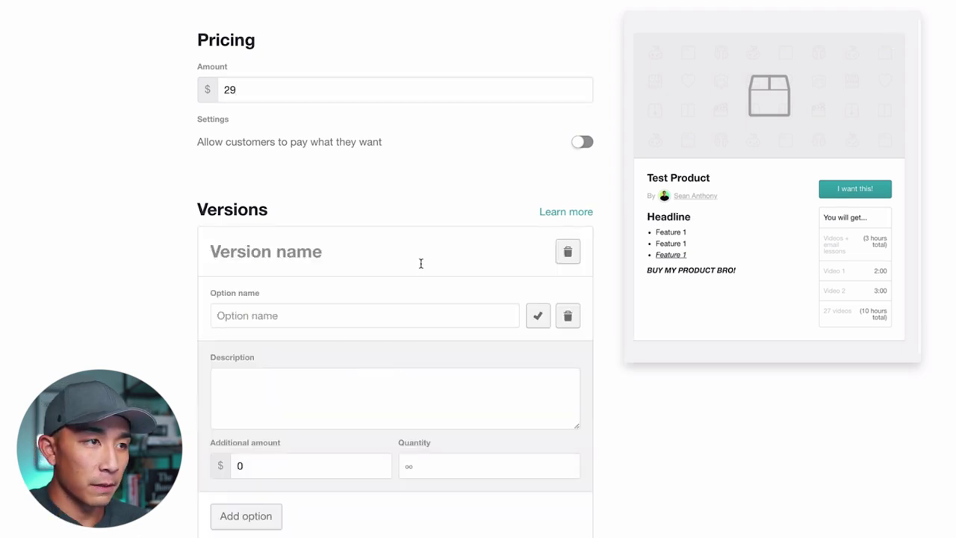
click(398, 247)
text(Base)
key(Tab)
text(Bas)
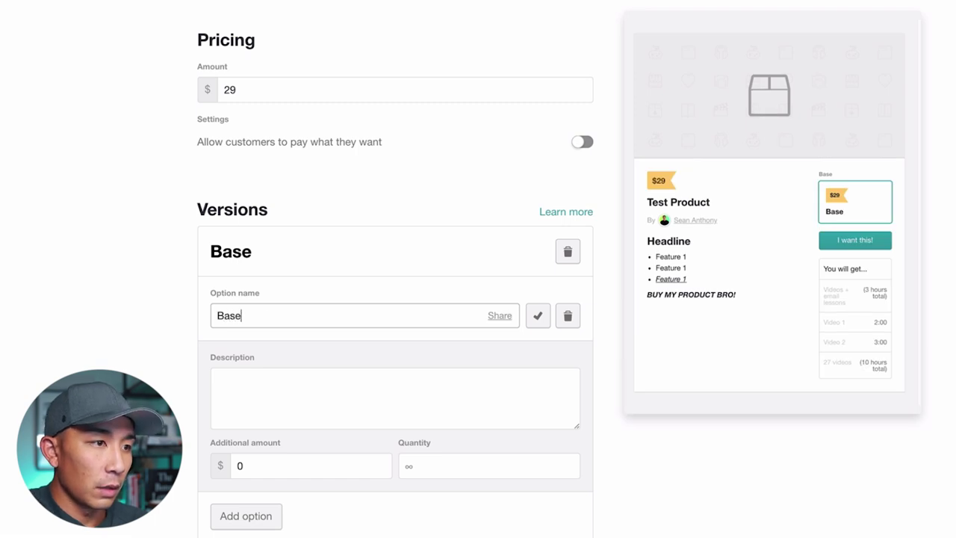
click(324, 463)
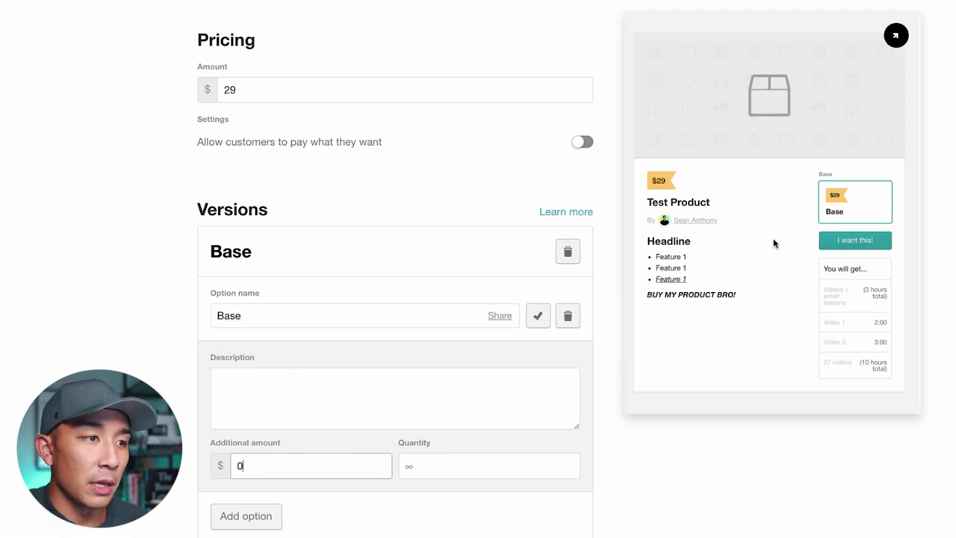
scroll(286, 381, down, 3)
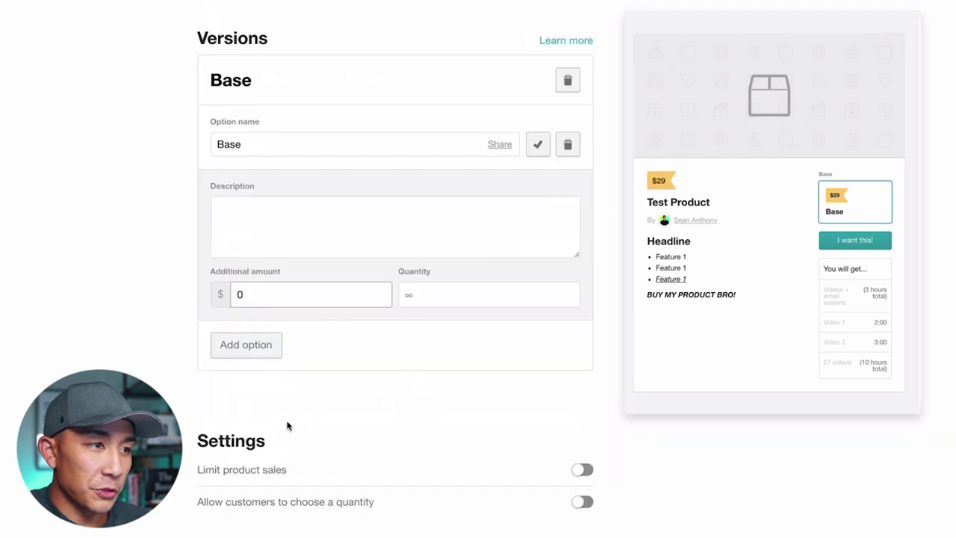
Step: Add a Pro option with a +10 extra price
click(256, 343)
text(Pro)
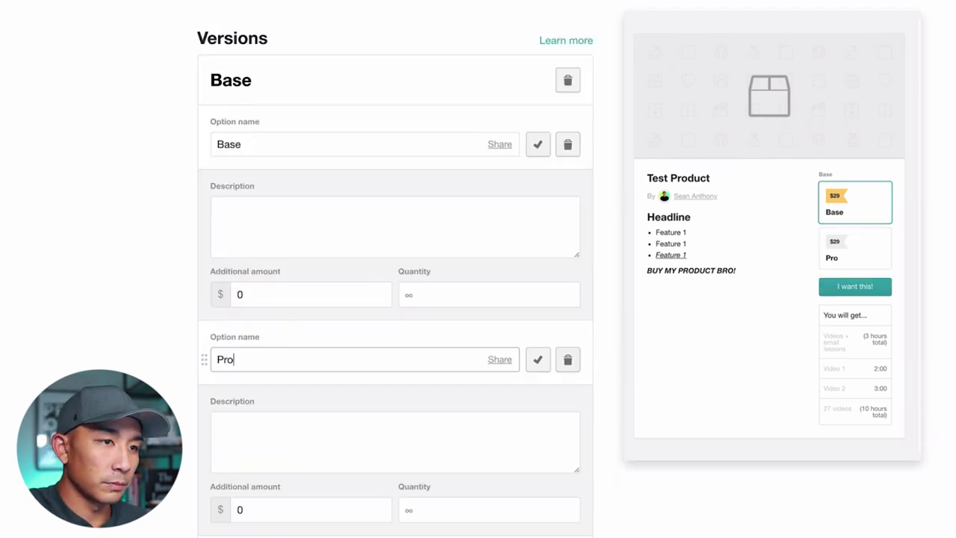
click(370, 512)
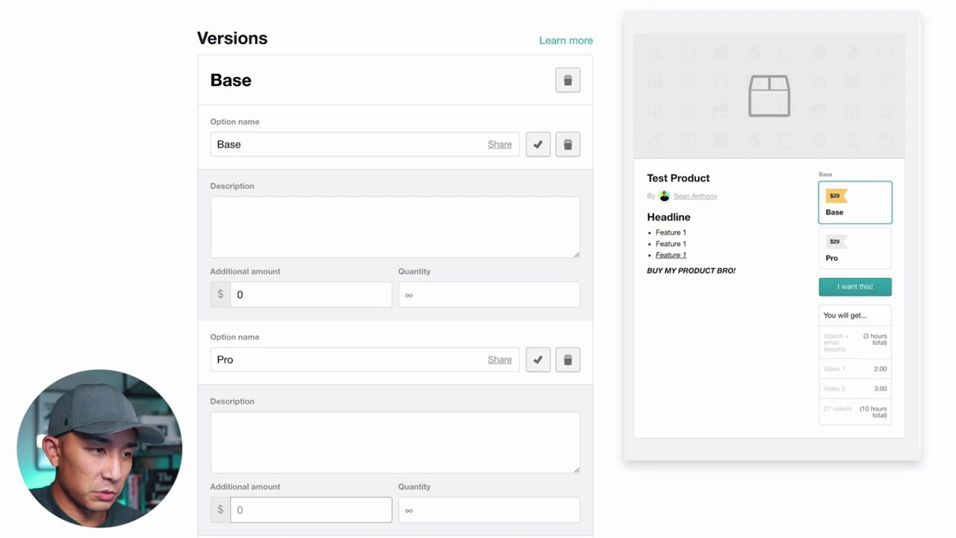
text(10)
scroll(368, 485, down, 3)
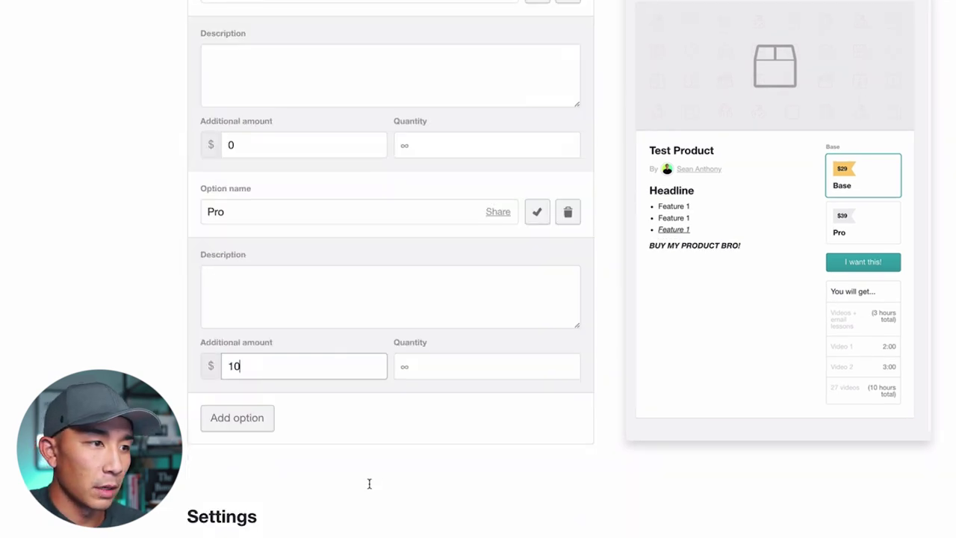
Step: Add a third option named Ultra, correcting the misspelled name
click(224, 413)
text(Ulta)
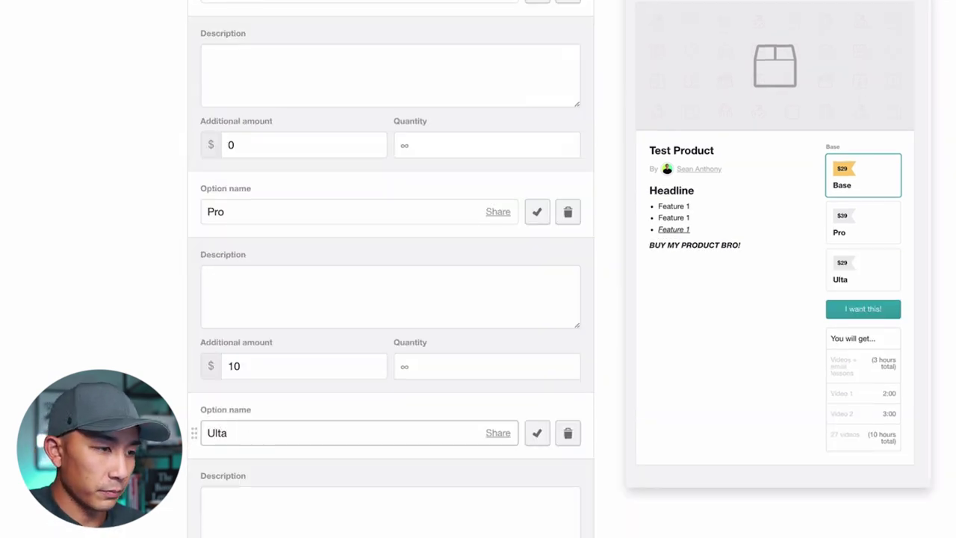
key(BackSpace)
text(ra)
scroll(250, 436, down, 5)
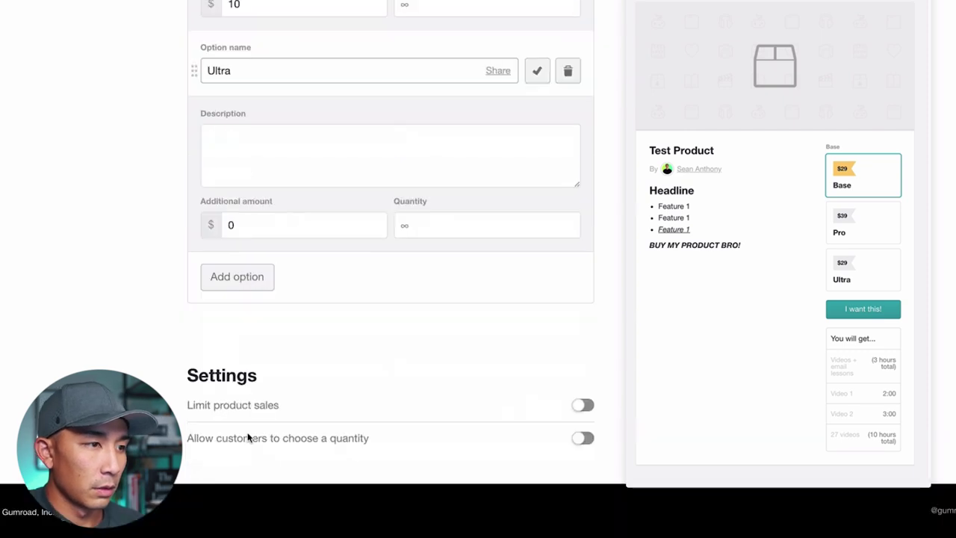
click(258, 227)
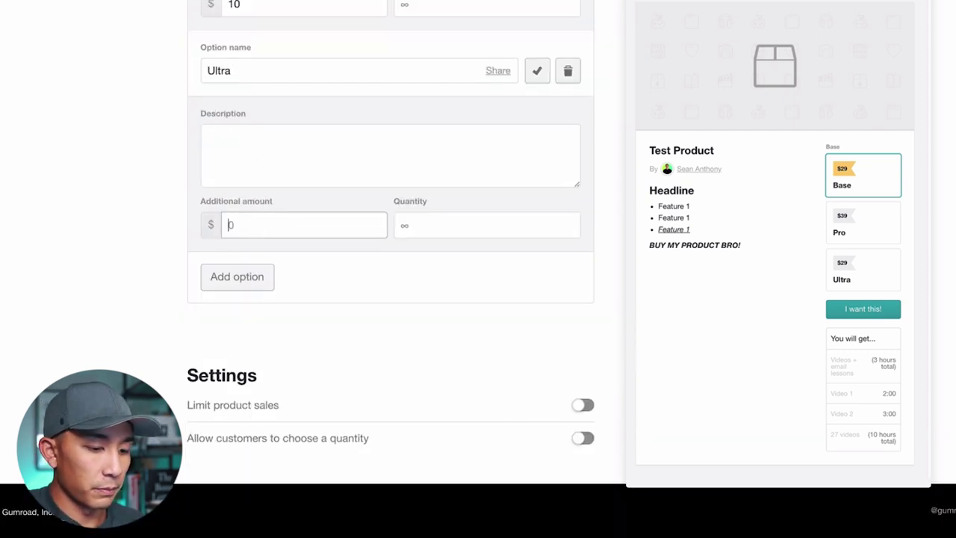
key(Tab)
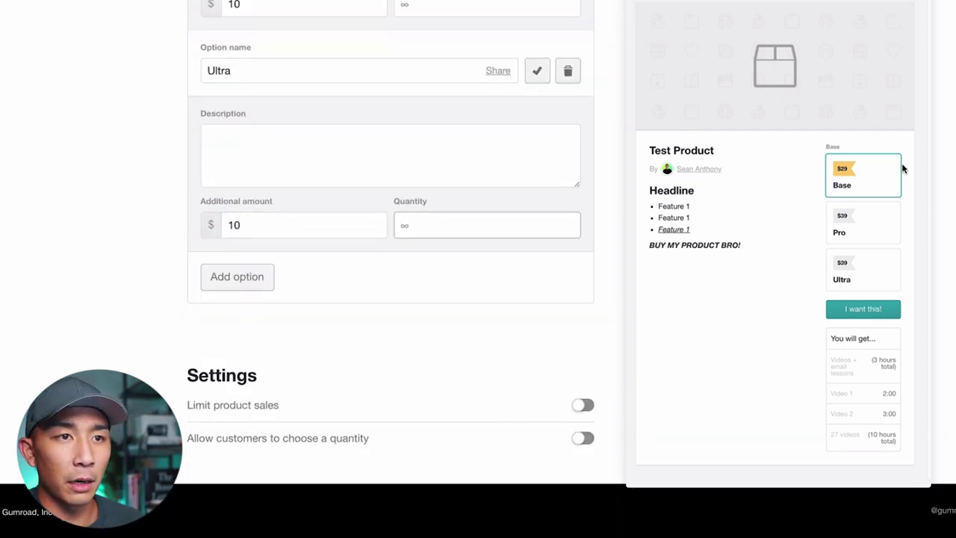
click(870, 209)
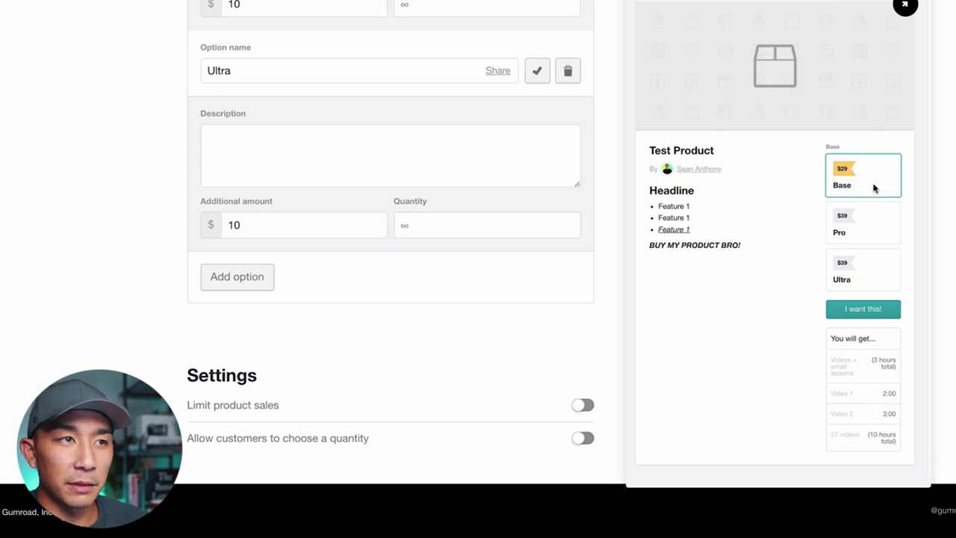
Step: Set the Ultra option's extra price to +20
scroll(535, 301, up, 6)
scroll(537, 301, up, 6)
scroll(359, 346, down, 4)
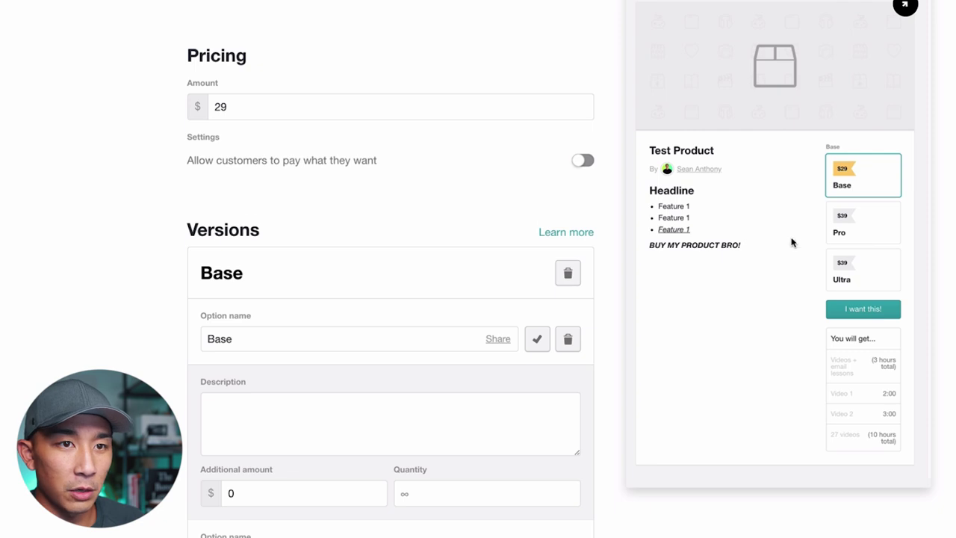
scroll(243, 363, down, 3)
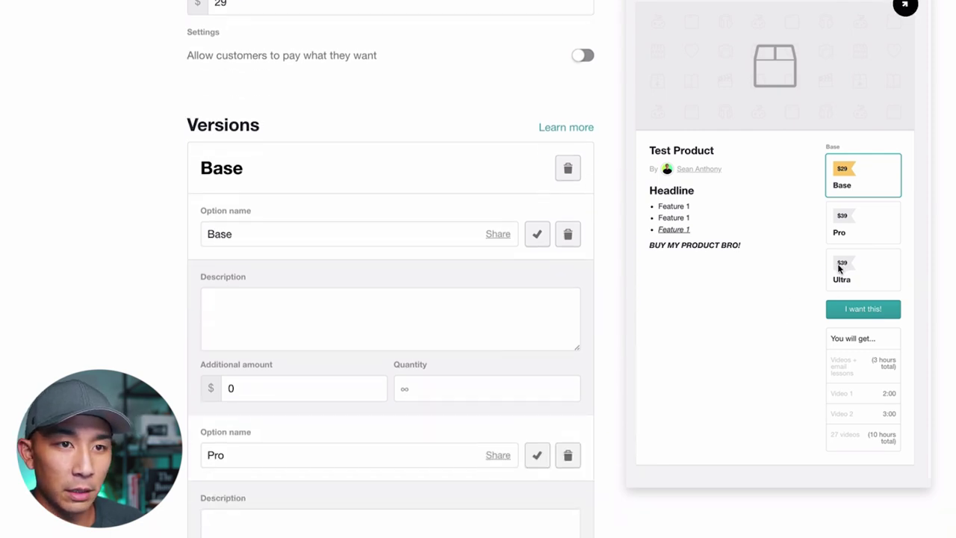
scroll(384, 348, down, 10)
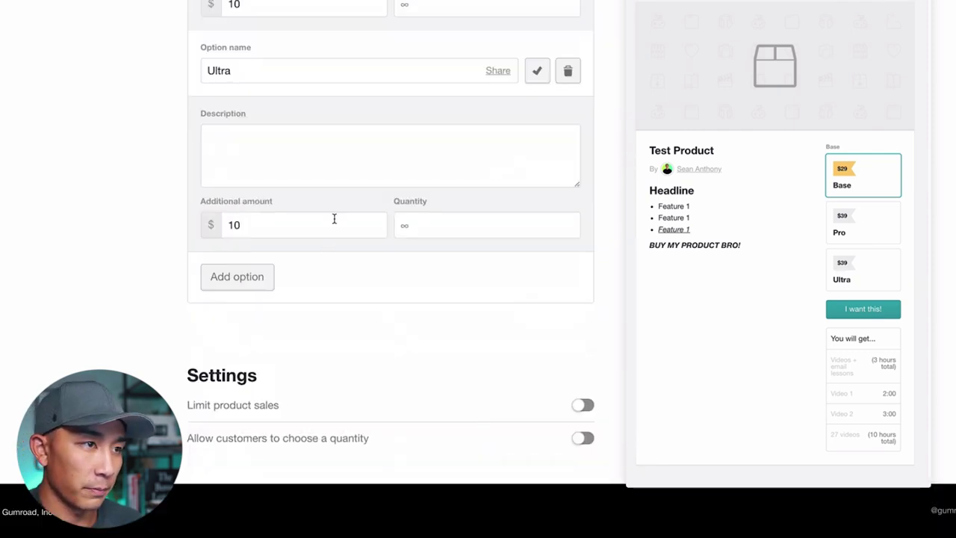
click(334, 219)
key(BackSpace)
key(BackSpace)
text(20)
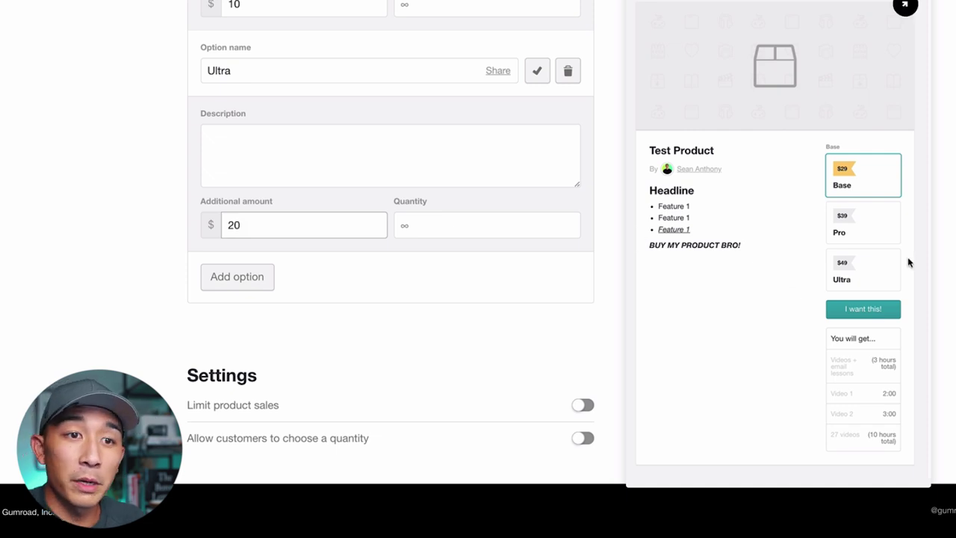
Step: Check the $29 price amount and select the Base option's extra amount
scroll(632, 306, up, 3)
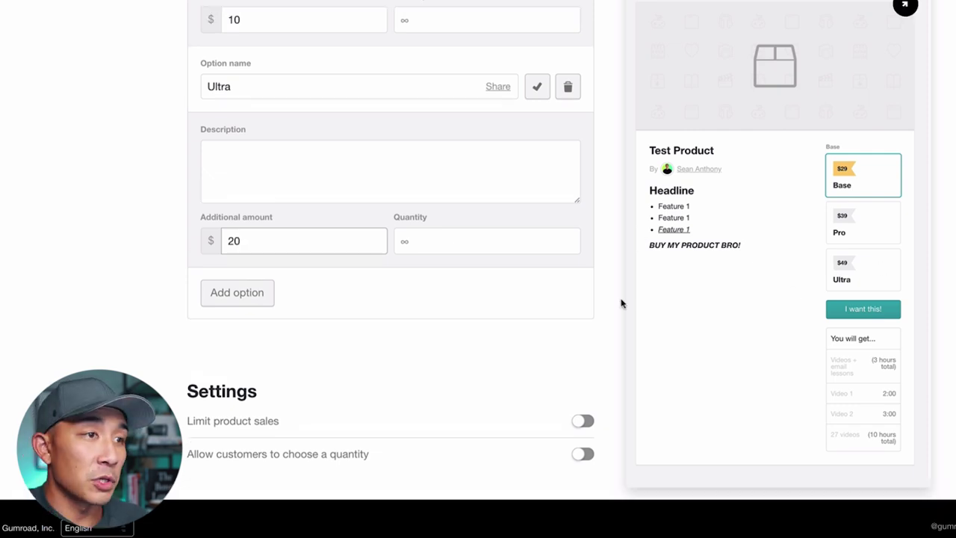
scroll(375, 240, up, 10)
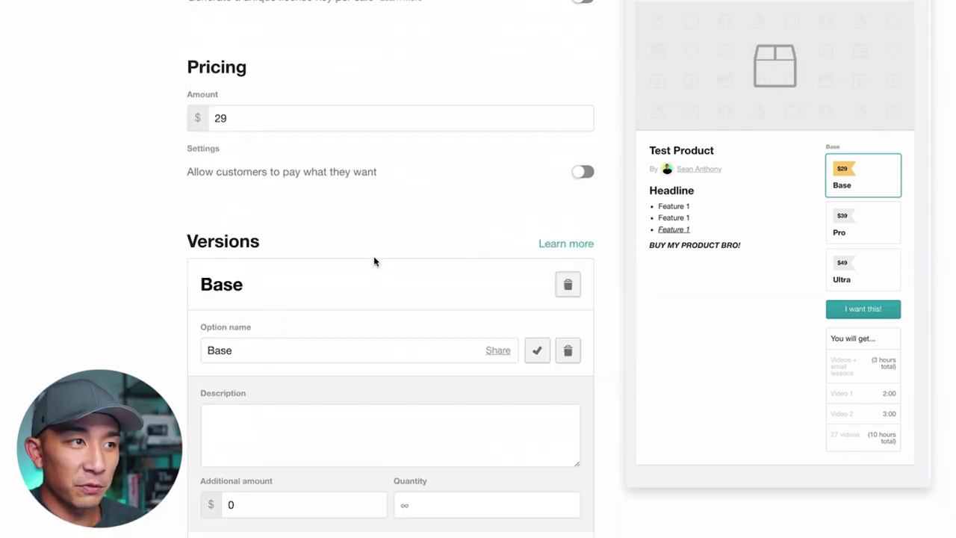
click(291, 137)
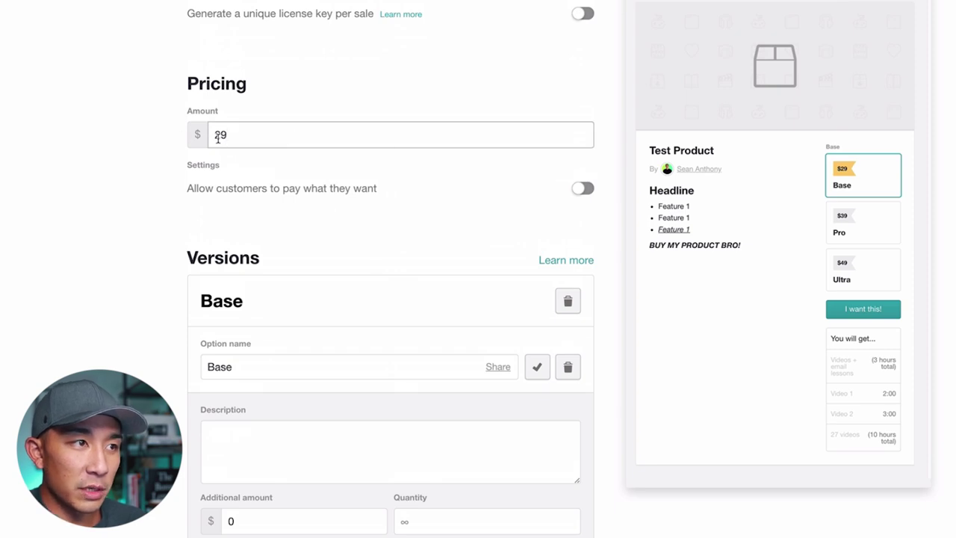
drag(214, 135, 246, 135)
scroll(290, 254, down, 1)
click(335, 228)
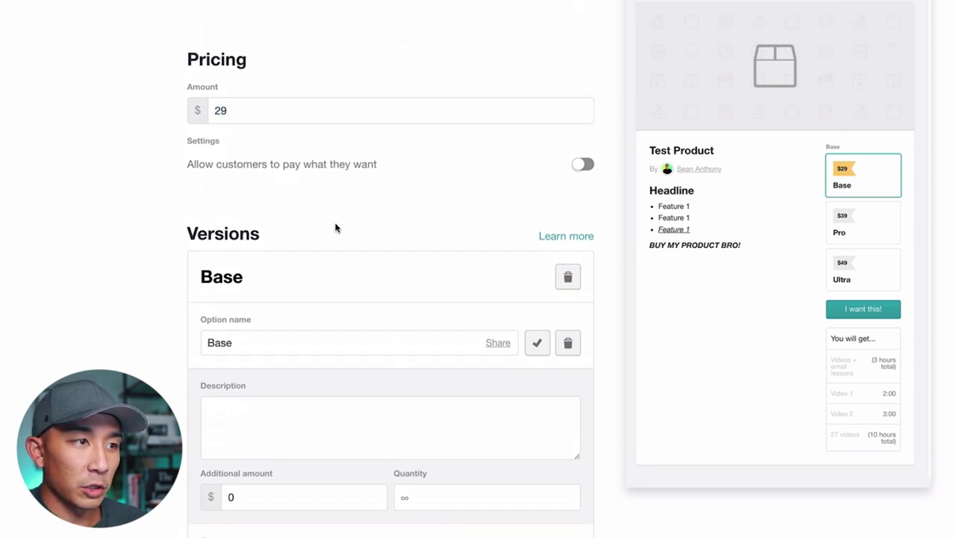
scroll(247, 272, down, 2)
double_click(232, 372)
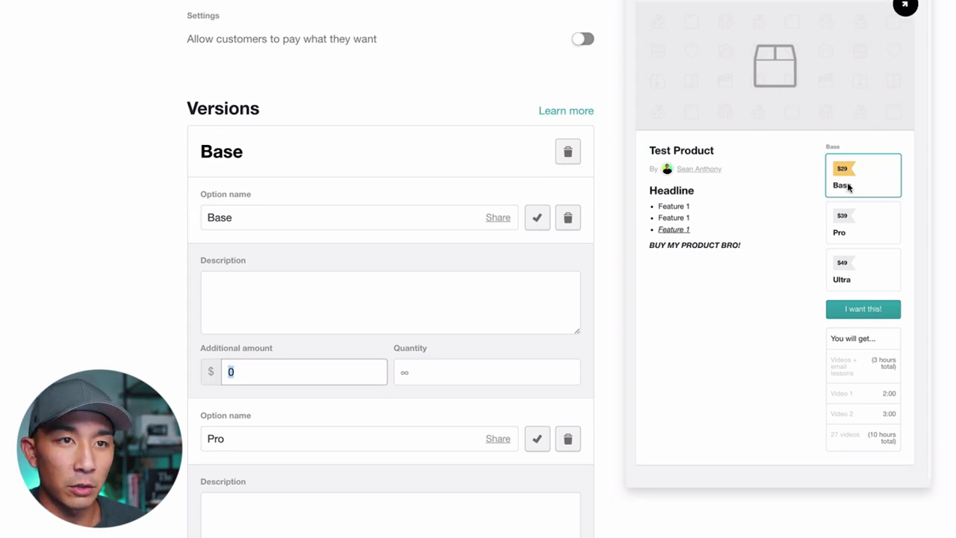
Step: Describe the Base option as 'Base' and the Pro option as 'Base + Pro features'
click(363, 311)
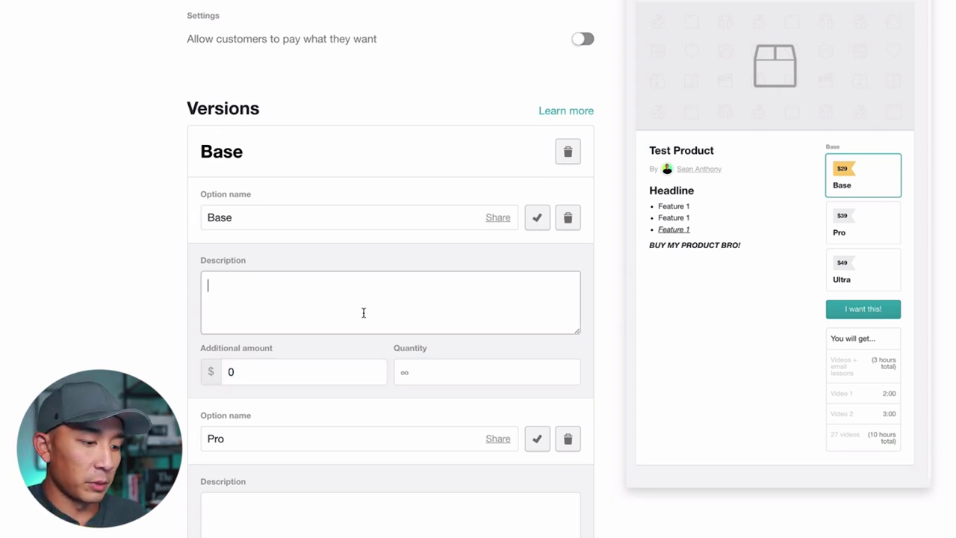
text(Base)
scroll(298, 320, down, 3)
click(298, 384)
text(Bz)
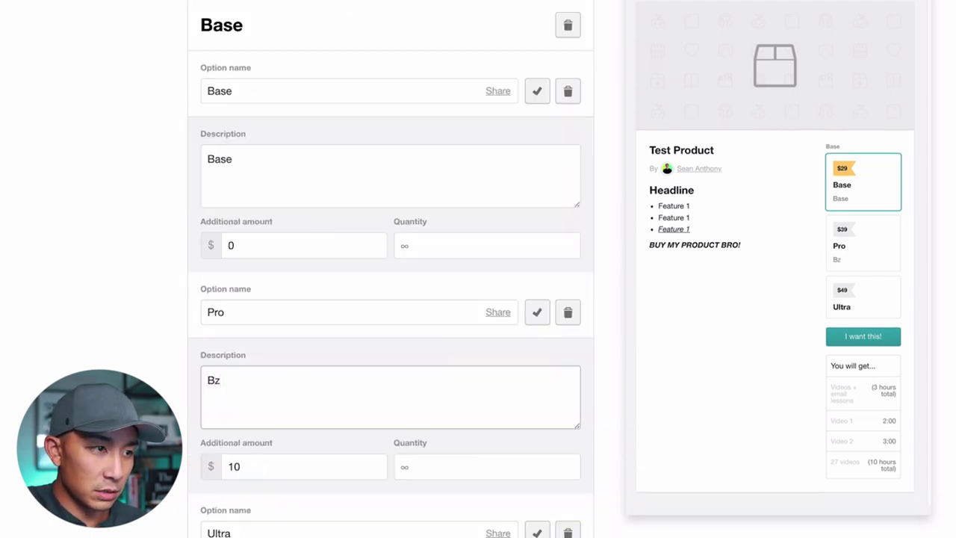
text(se + Pro )
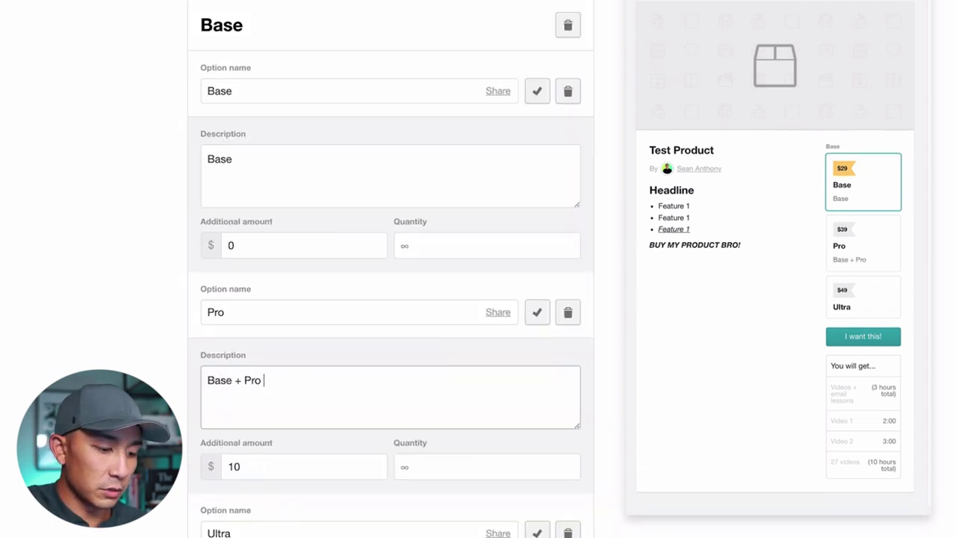
text(feartures)
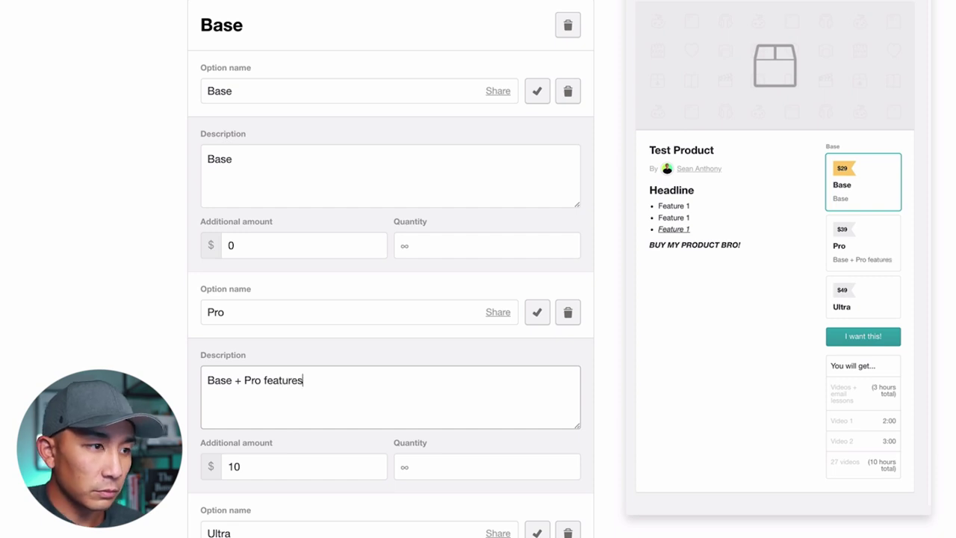
Step: Reuse the Pro text to give Ultra the description 'Base + Pro + Ultra features'
scroll(265, 351, down, 4)
click(269, 364)
click(282, 126)
key(ctrl+a)
key(ctrl+c)
click(303, 374)
key(ctrl+v)
double_click(284, 337)
text(+)
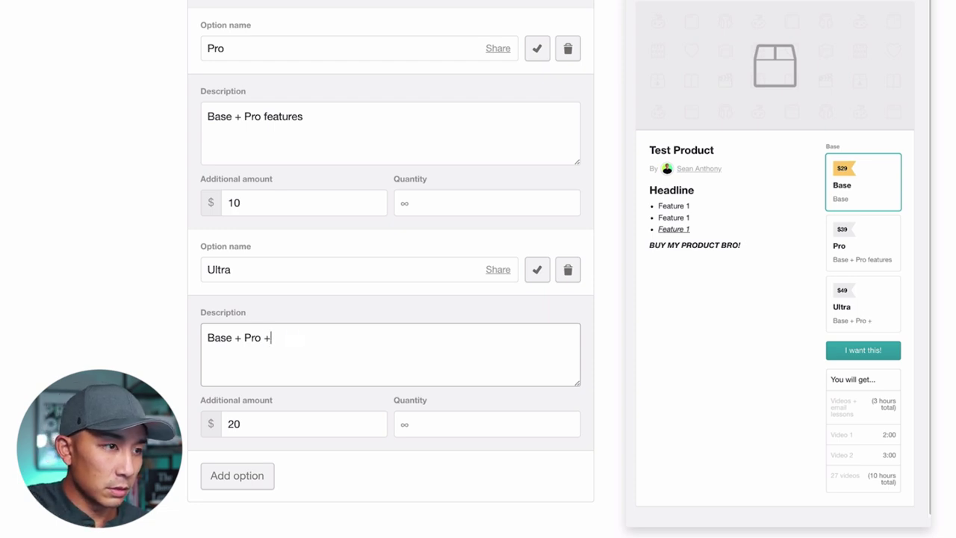
text( Ultra gf)
key(BackSpace)
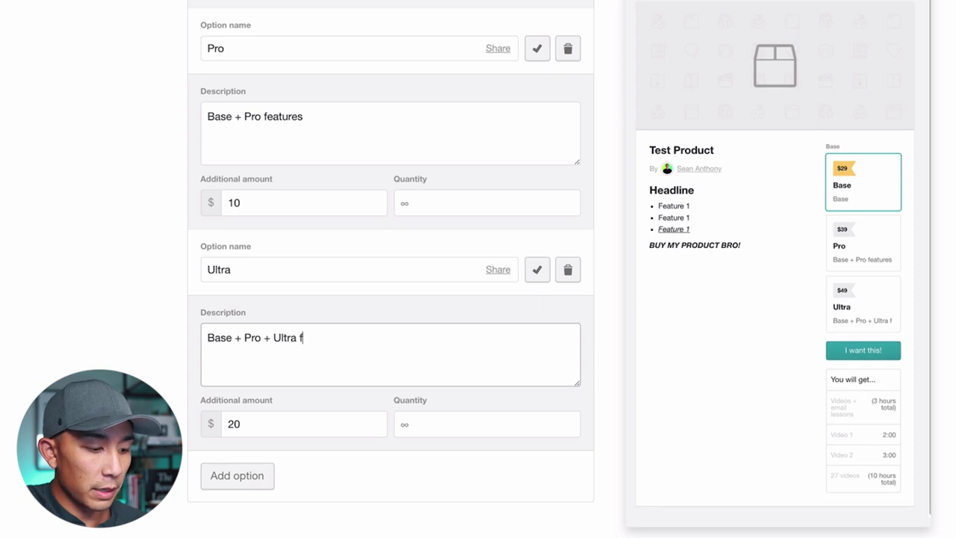
text(eatures)
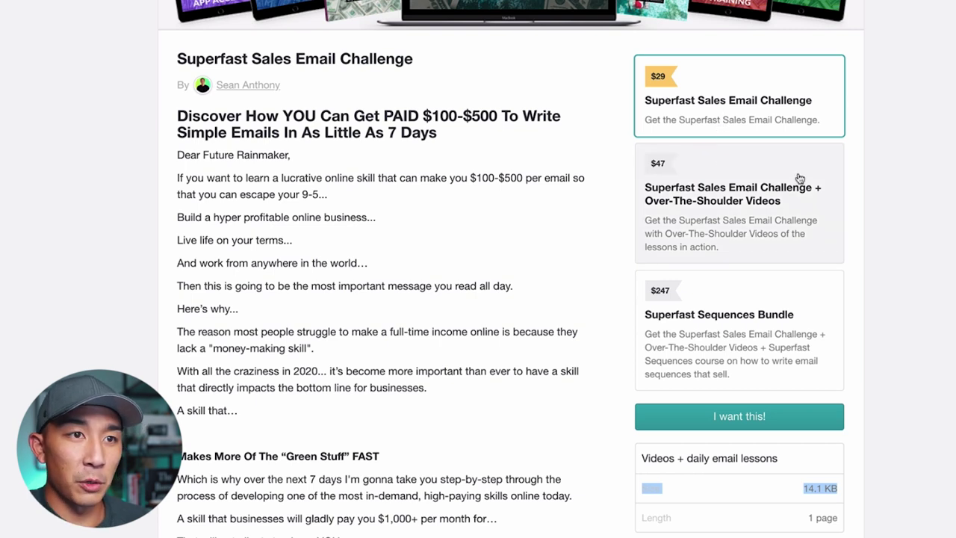
Step: Try the $47 and $247 tiers on the example product preview
click(735, 241)
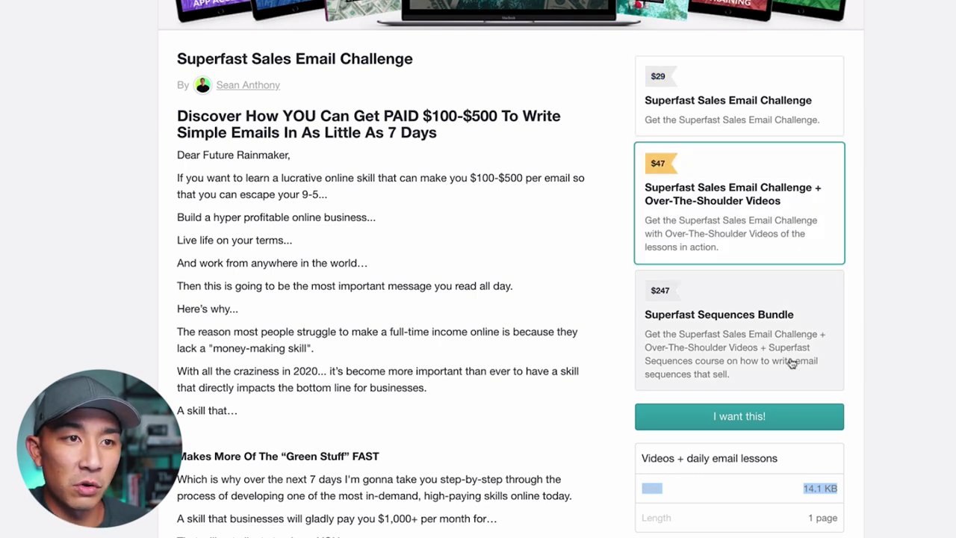
click(744, 374)
scroll(717, 381, down, 1)
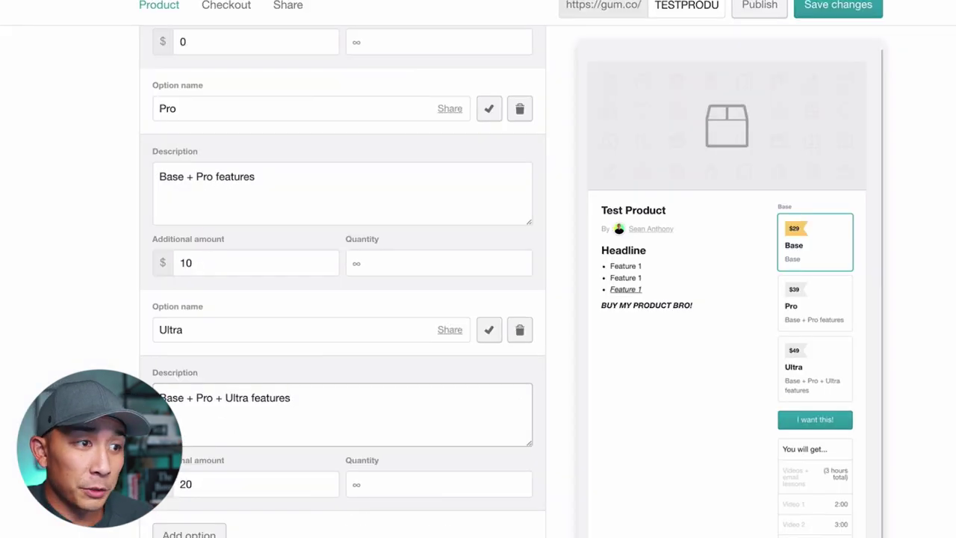
Step: Delete the Pro option, leaving Base ($29) and Ultra ($49) in the preview
scroll(237, 254, up, 3)
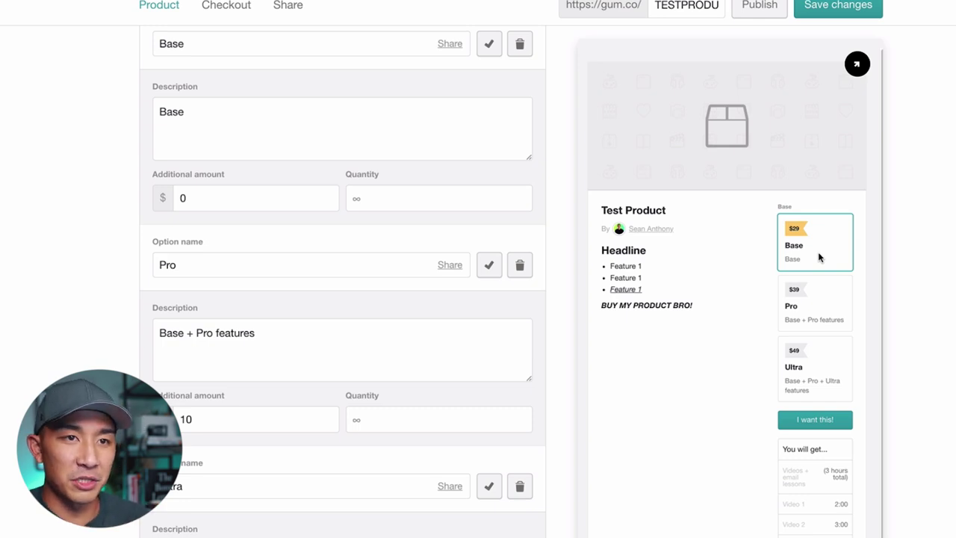
scroll(439, 415, down, 5)
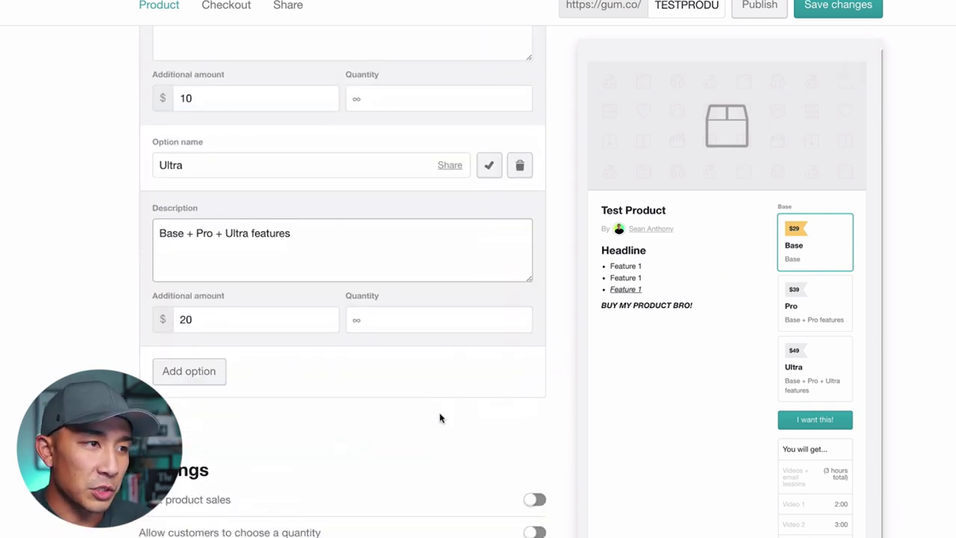
scroll(327, 316, up, 7)
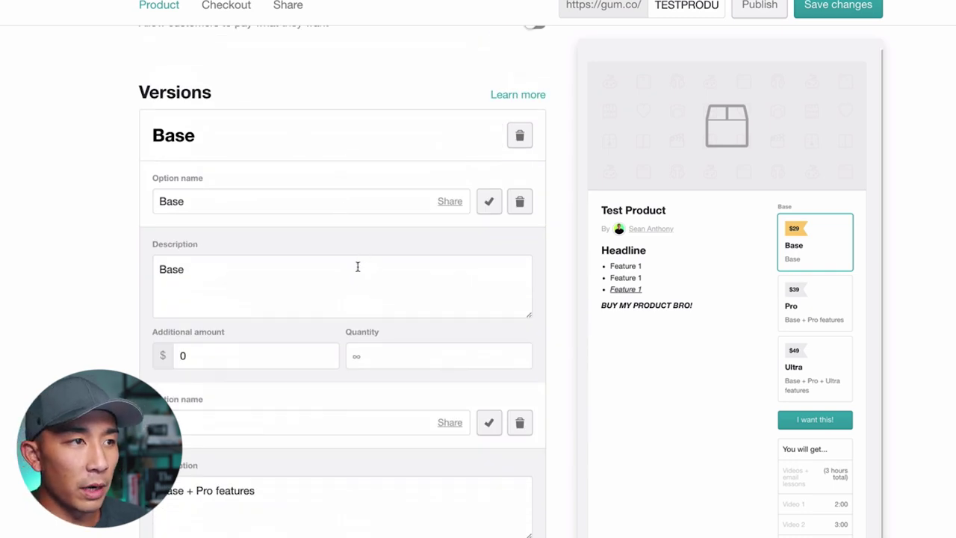
scroll(359, 271, down, 2)
scroll(410, 272, up, 6)
scroll(470, 316, down, 3)
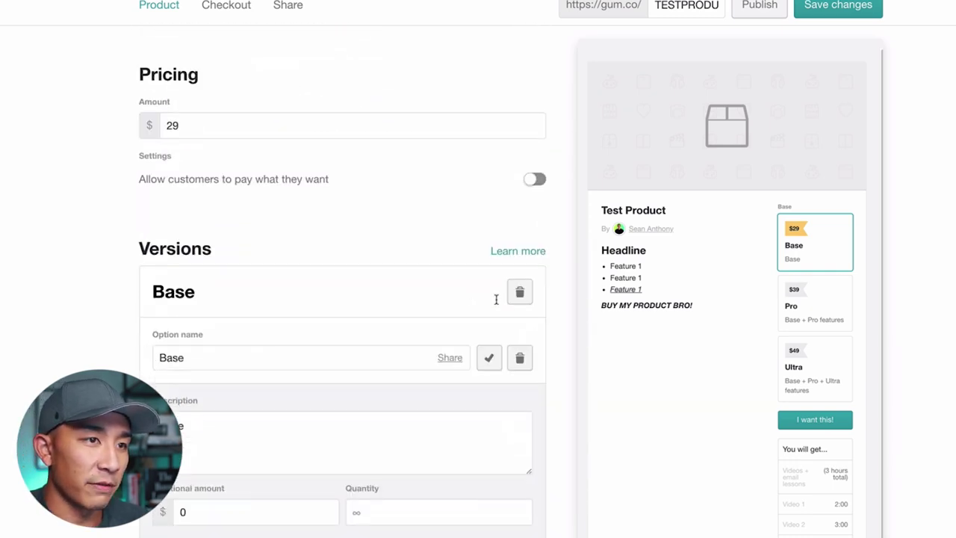
scroll(495, 288, down, 5)
click(520, 219)
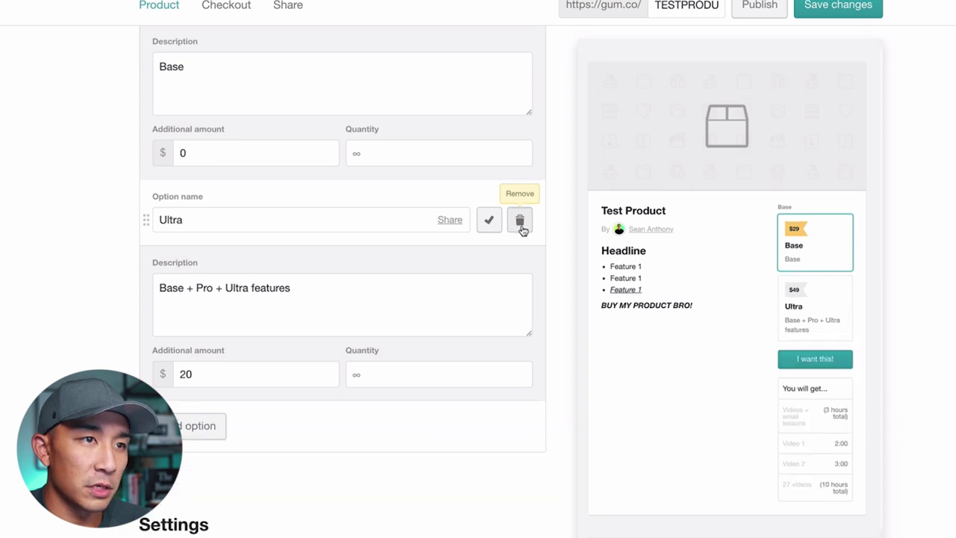
Step: Delete the Ultra option and change the price amount from 29 to 0
click(520, 229)
scroll(521, 235, up, 4)
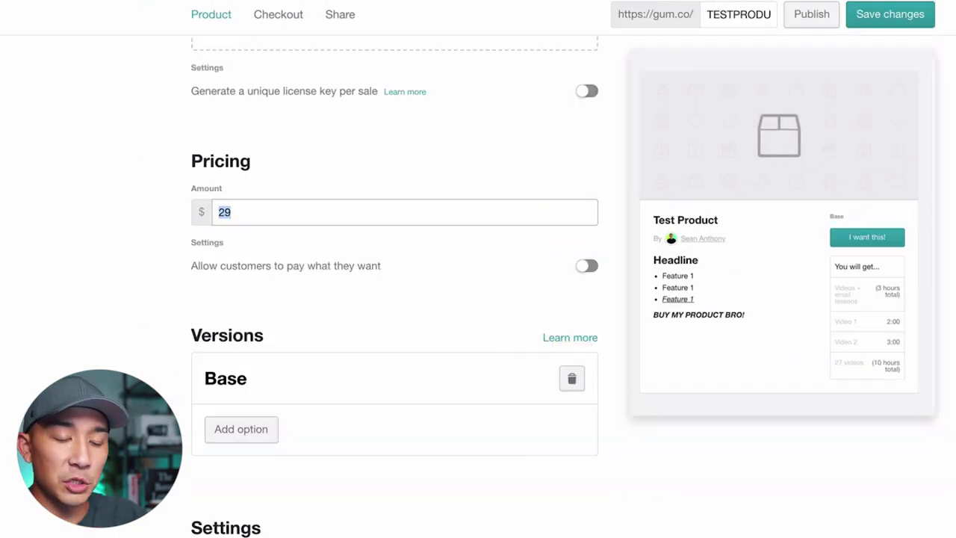
text(0)
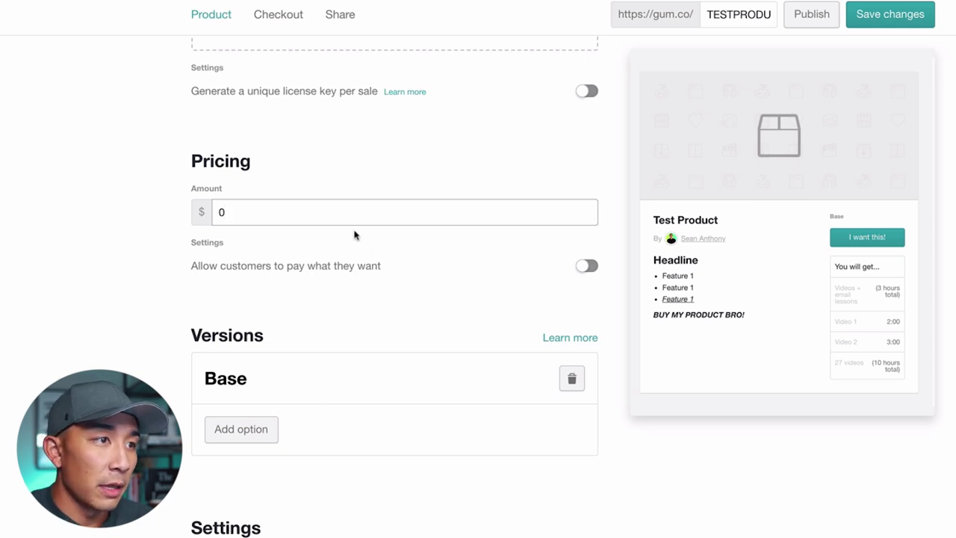
click(179, 299)
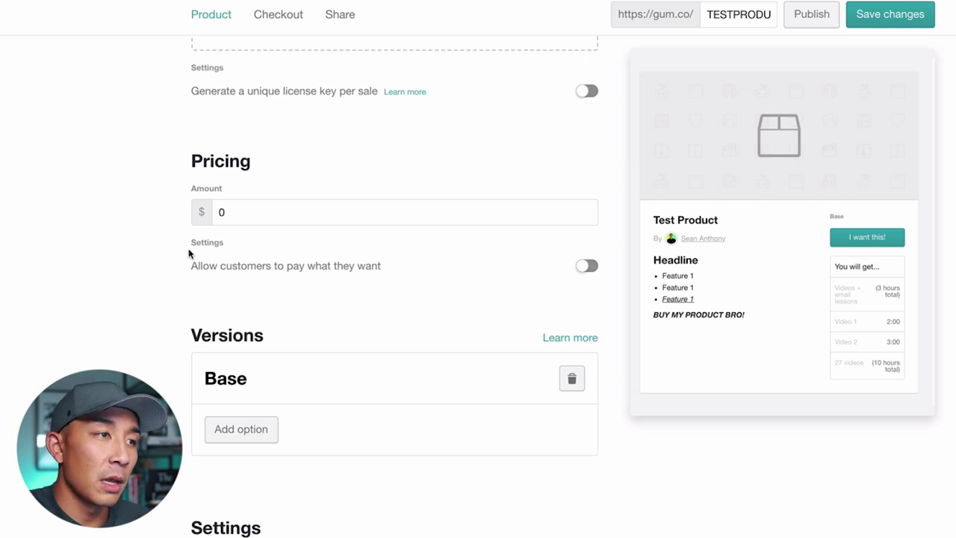
Step: Turn on pay-what-you-want pricing with a suggested amount of 5
click(581, 268)
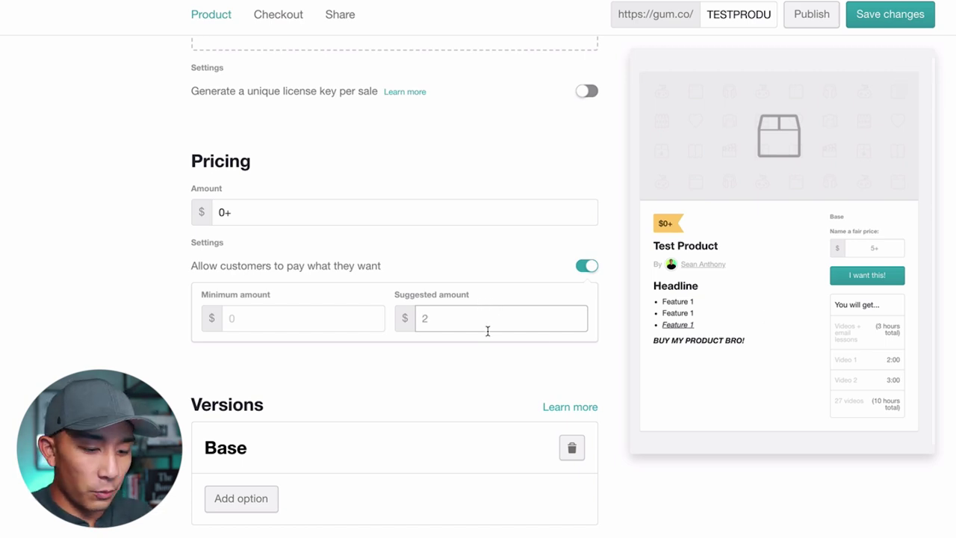
click(531, 298)
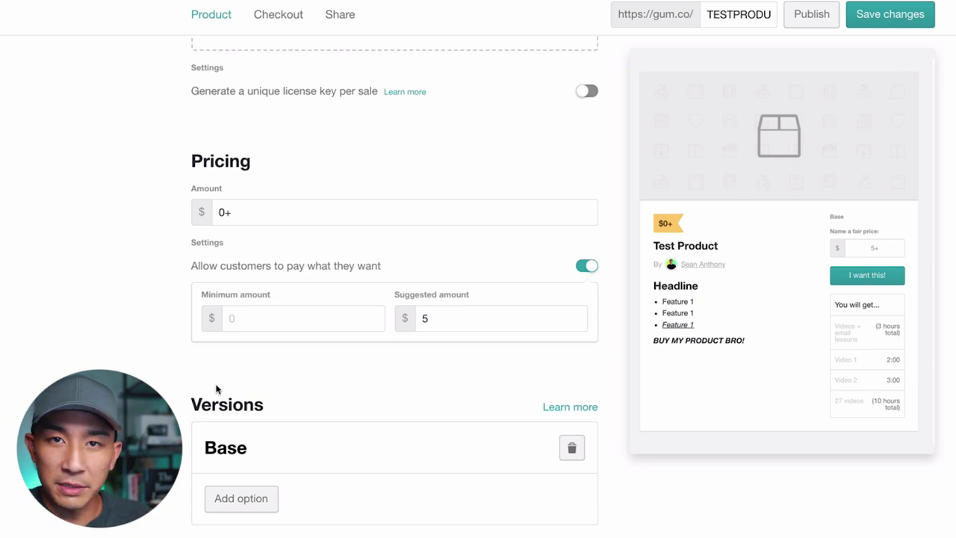
scroll(199, 515, down, 3)
Step: Delete the Base version group and review the $0+ 'Name a fair price' preview
click(569, 290)
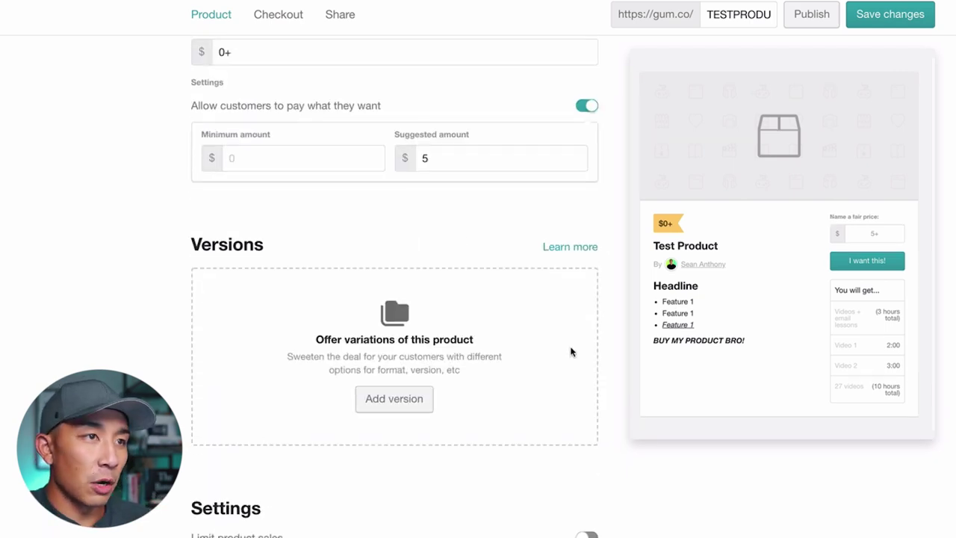
scroll(478, 250, up, 1)
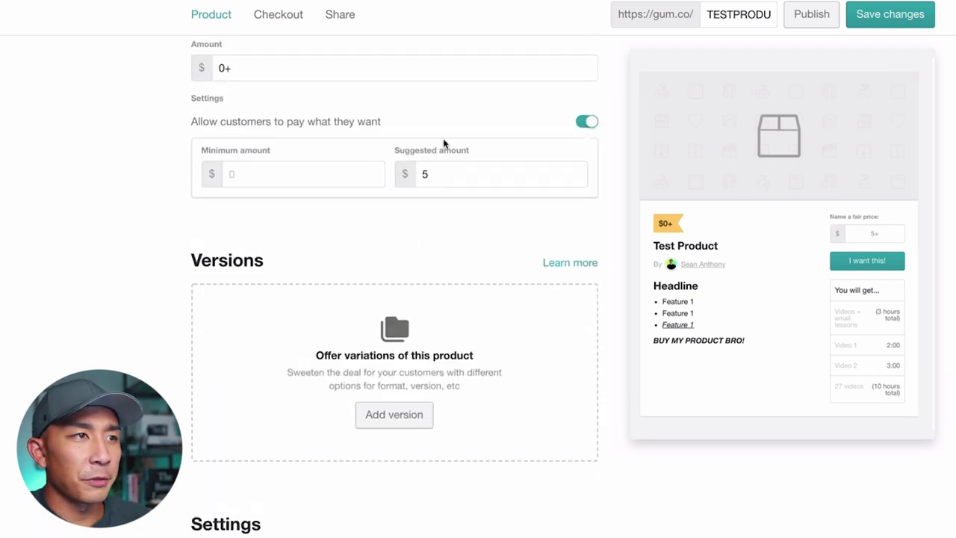
scroll(358, 186, up, 2)
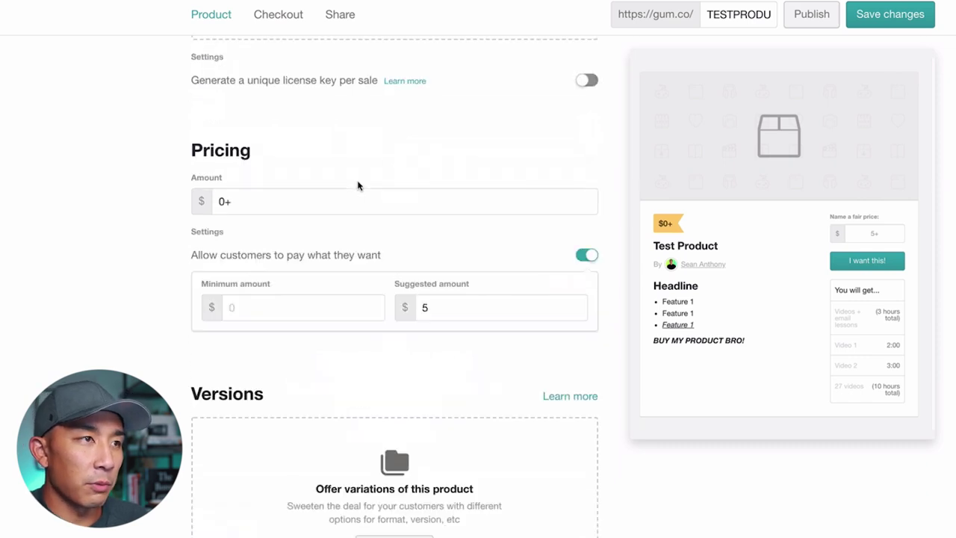
scroll(358, 186, down, 3)
scroll(358, 186, down, 1)
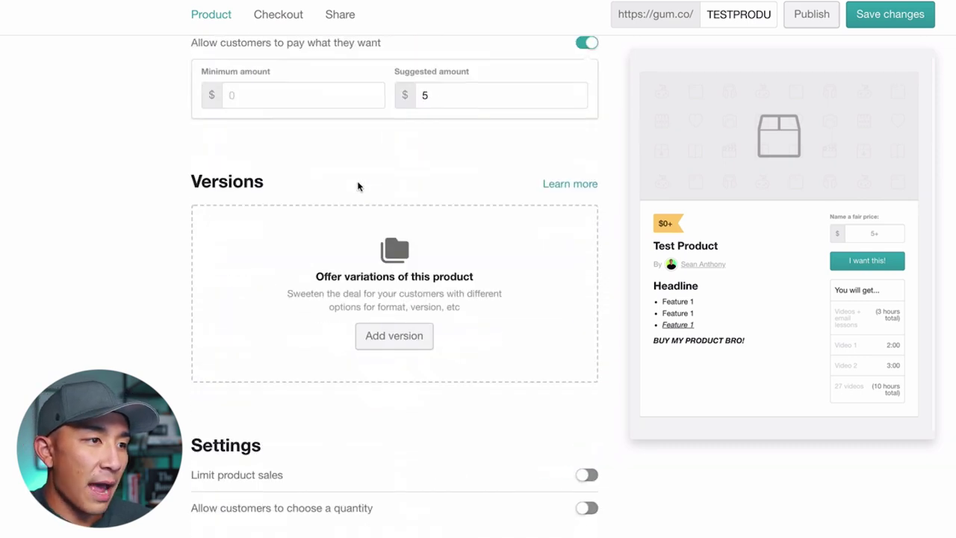
scroll(360, 211, up, 3)
scroll(360, 212, up, 12)
scroll(360, 211, down, 8)
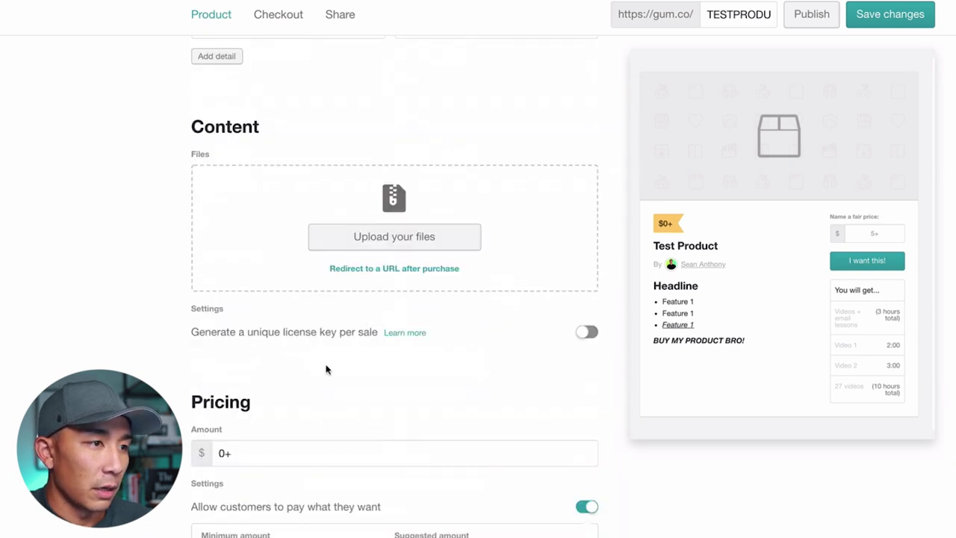
scroll(326, 369, down, 8)
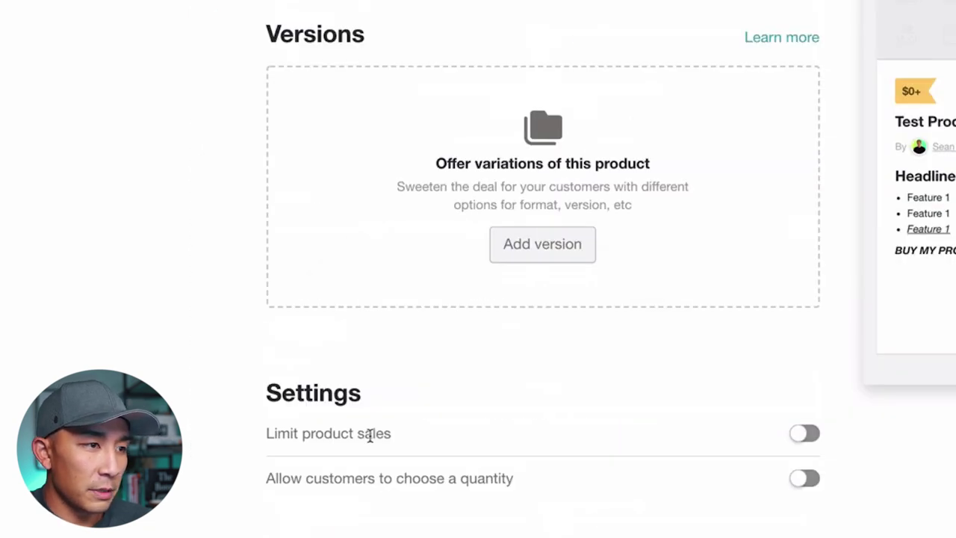
click(799, 435)
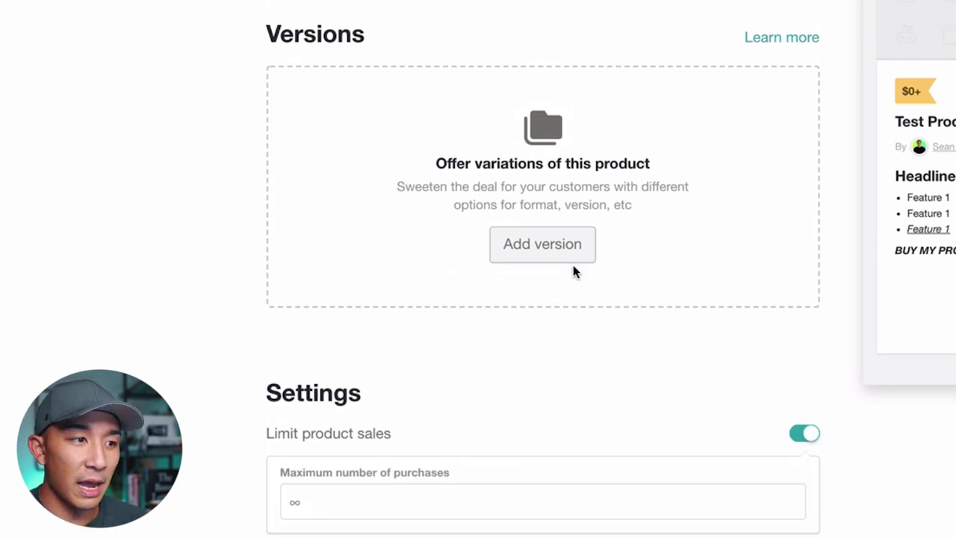
click(447, 504)
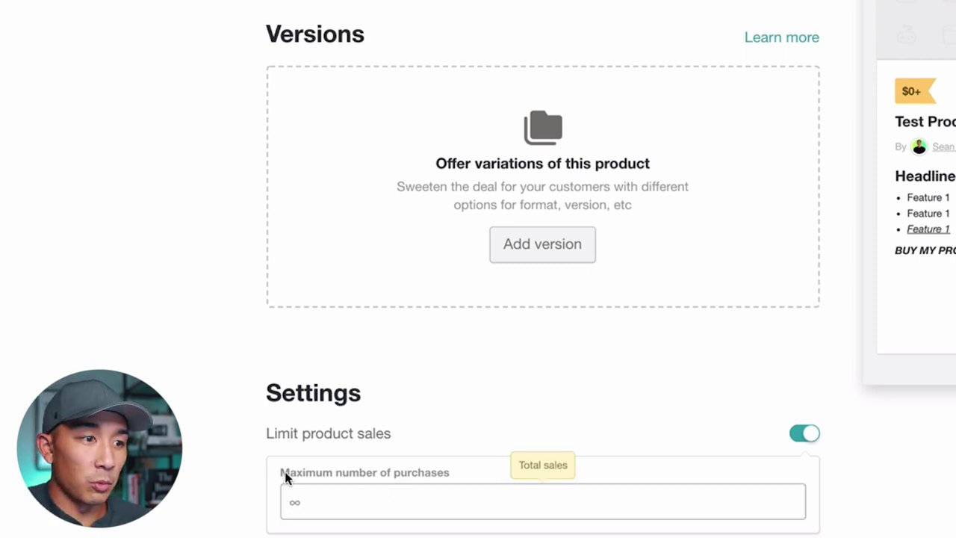
click(802, 435)
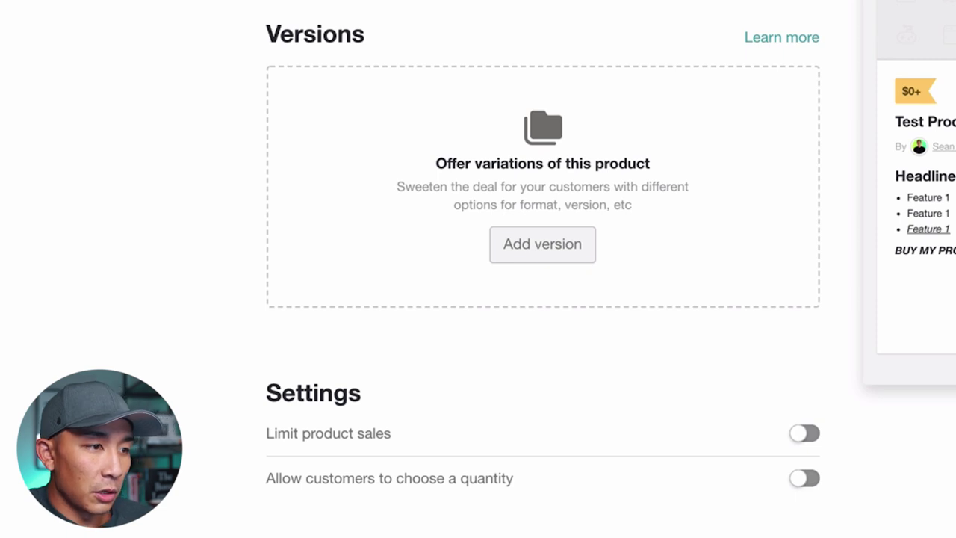
click(807, 482)
click(811, 485)
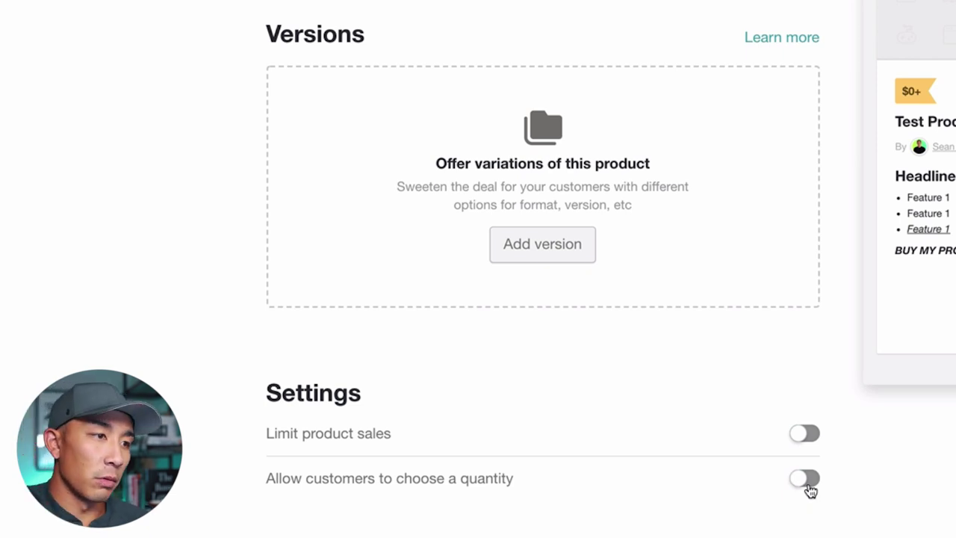
scroll(279, 328, up, 15)
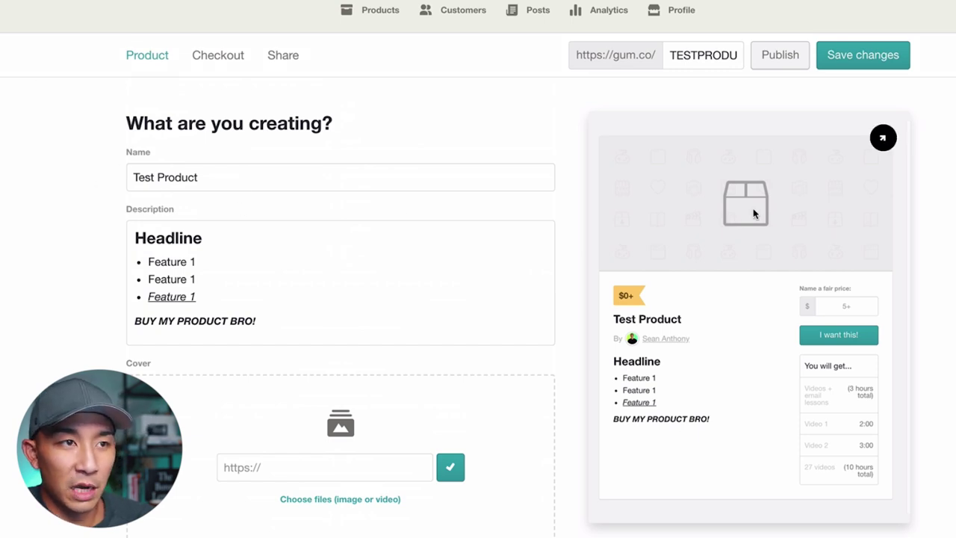
scroll(347, 289, down, 1)
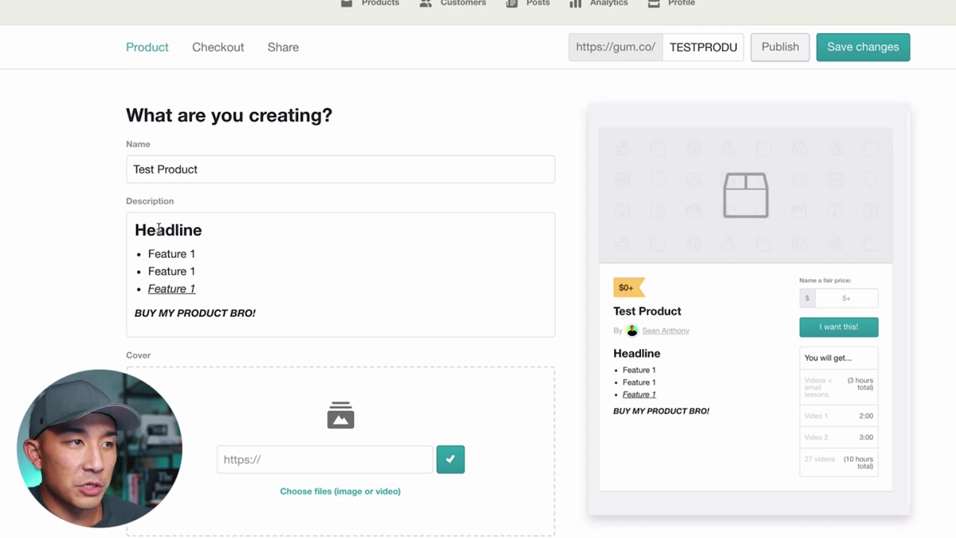
scroll(214, 287, down, 1)
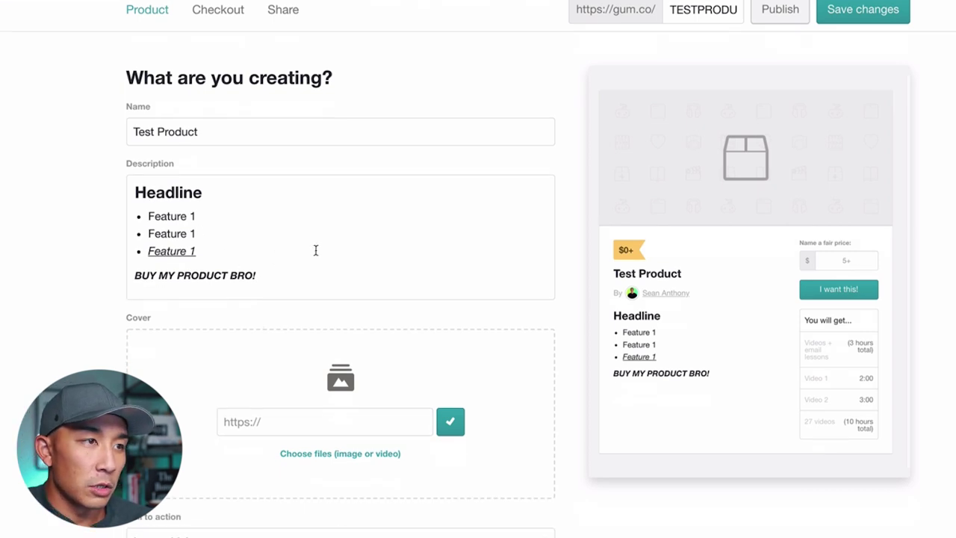
scroll(246, 344, down, 1)
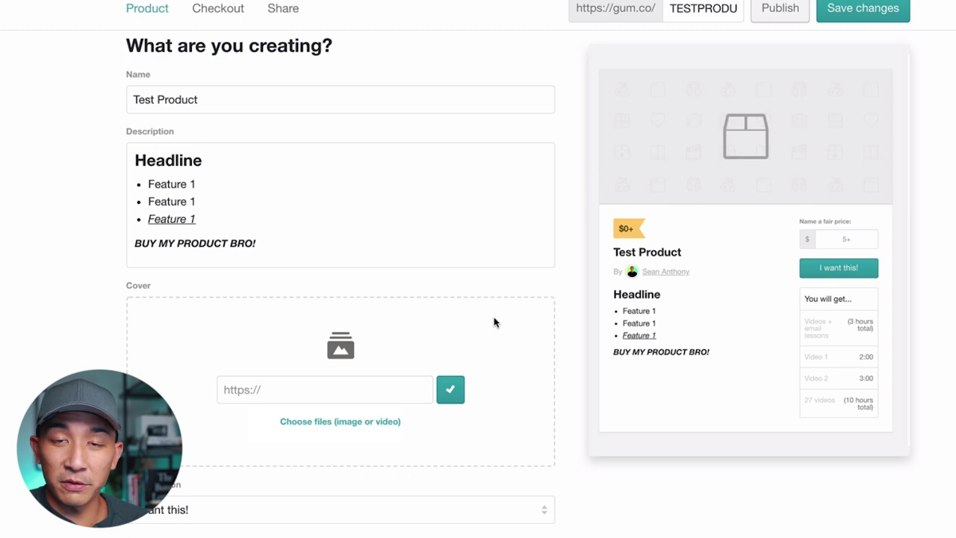
scroll(288, 228, down, 5)
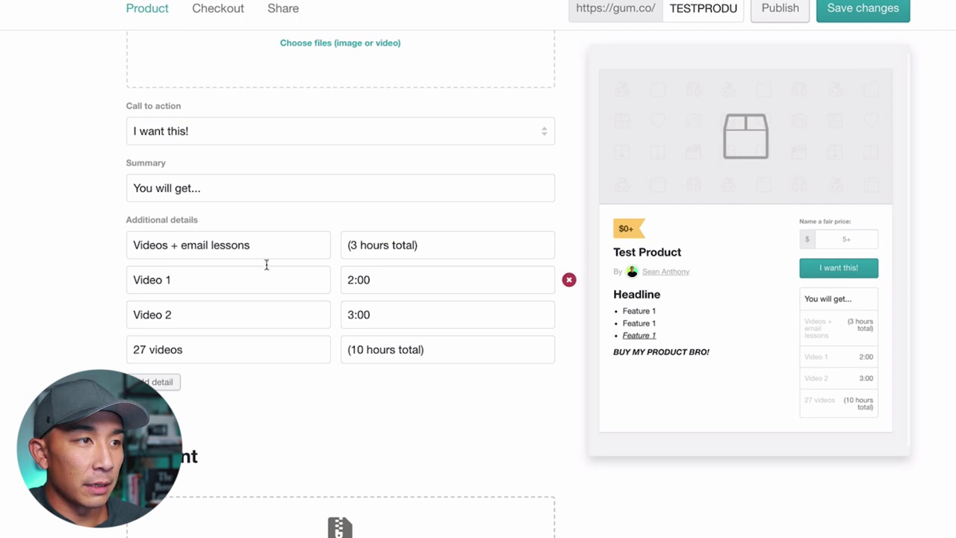
scroll(220, 388, down, 1)
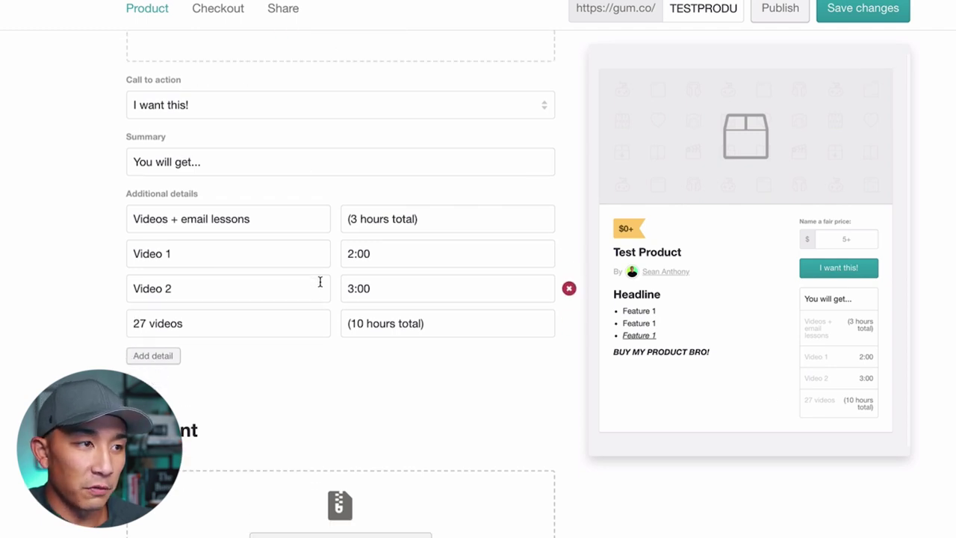
scroll(320, 279, down, 2)
scroll(280, 387, down, 2)
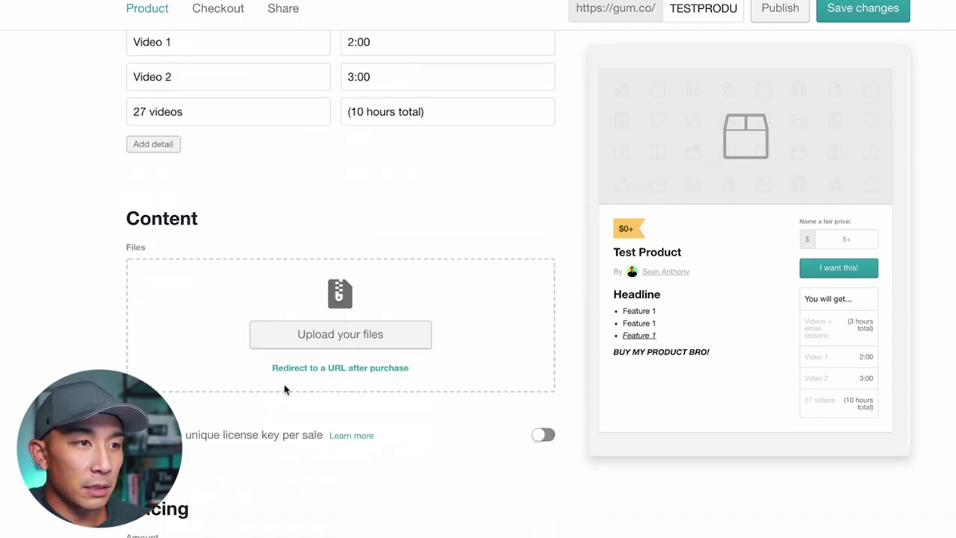
scroll(288, 363, down, 7)
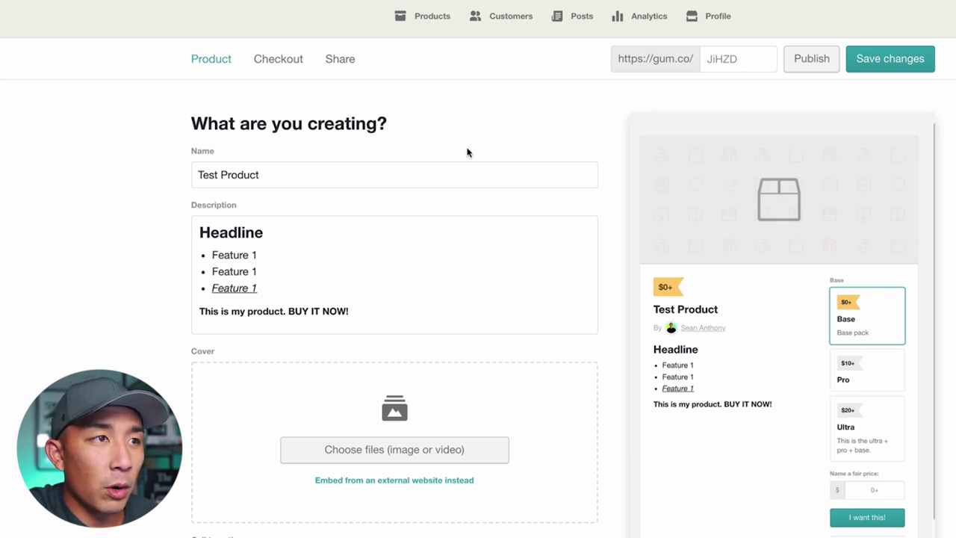
Step: Switch to Test Product's Checkout tab showing discount codes and payment form settings
scroll(465, 160, down, 5)
scroll(463, 168, up, 5)
click(286, 59)
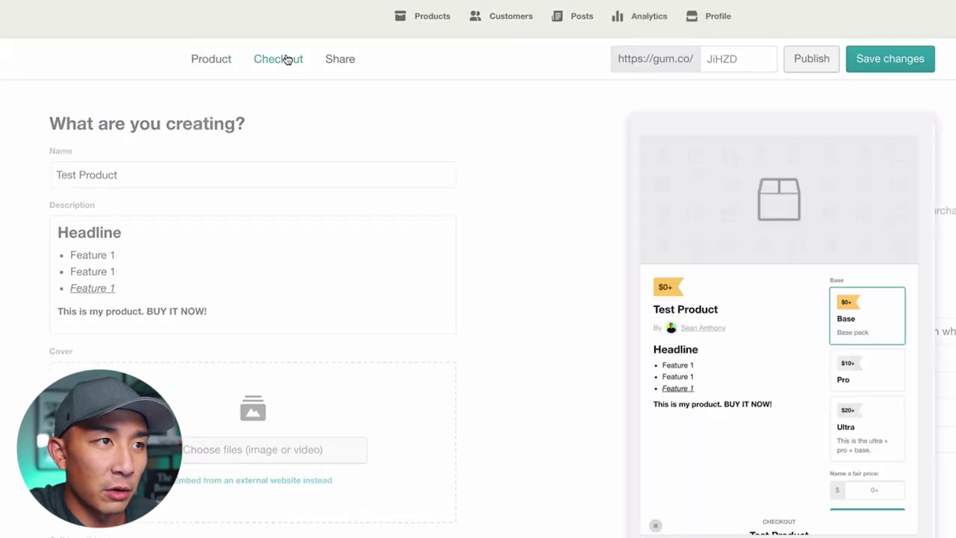
scroll(470, 418, down, 2)
scroll(486, 413, up, 2)
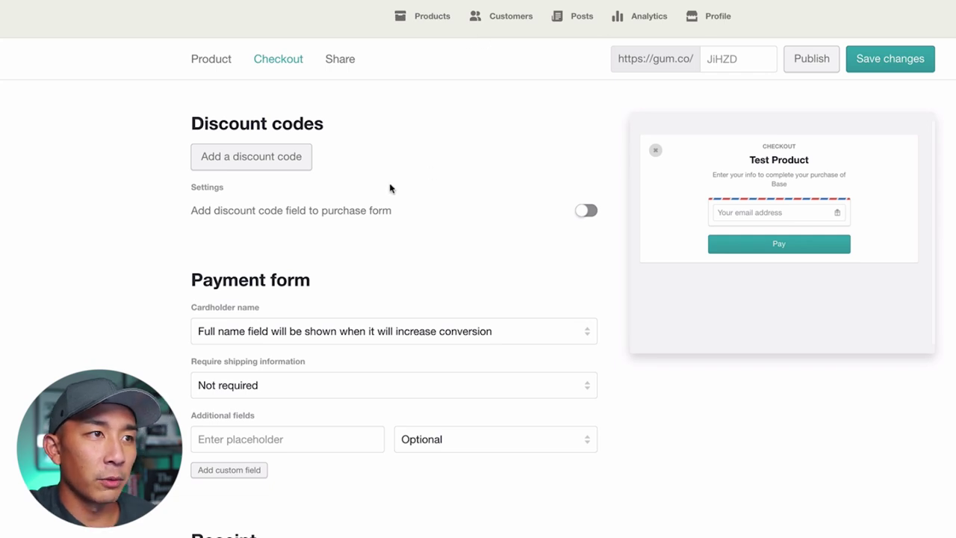
Step: Create a $1-off discount code limited to 50 uses and rename it '50off'
click(290, 155)
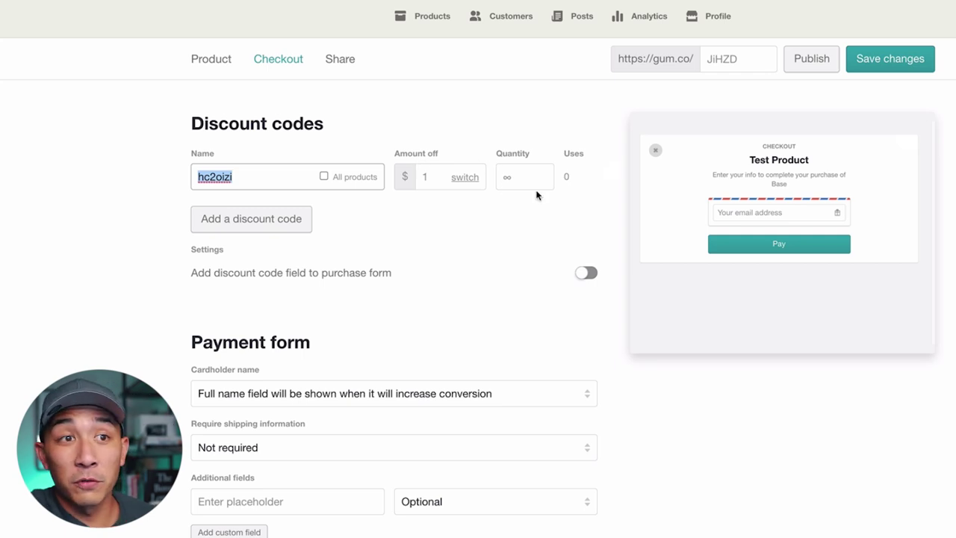
click(538, 183)
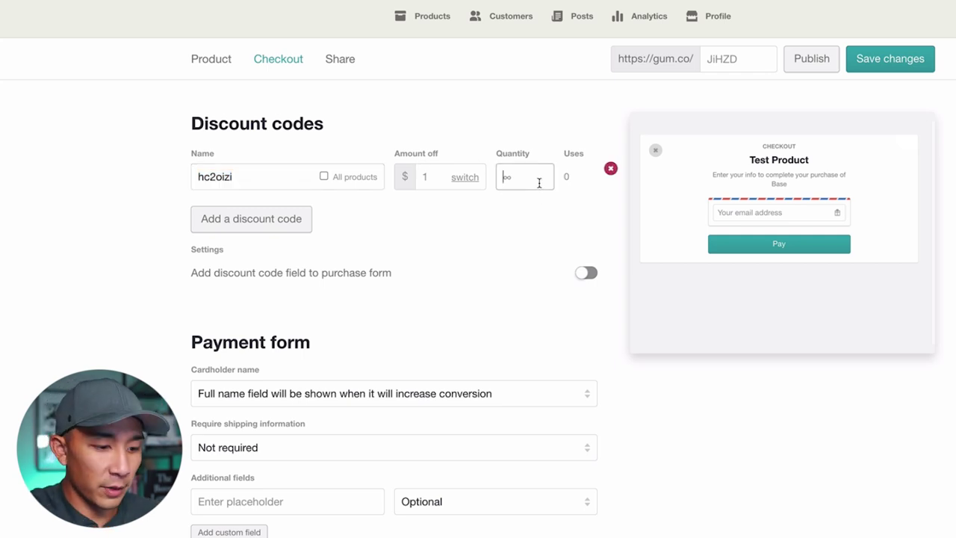
click(446, 180)
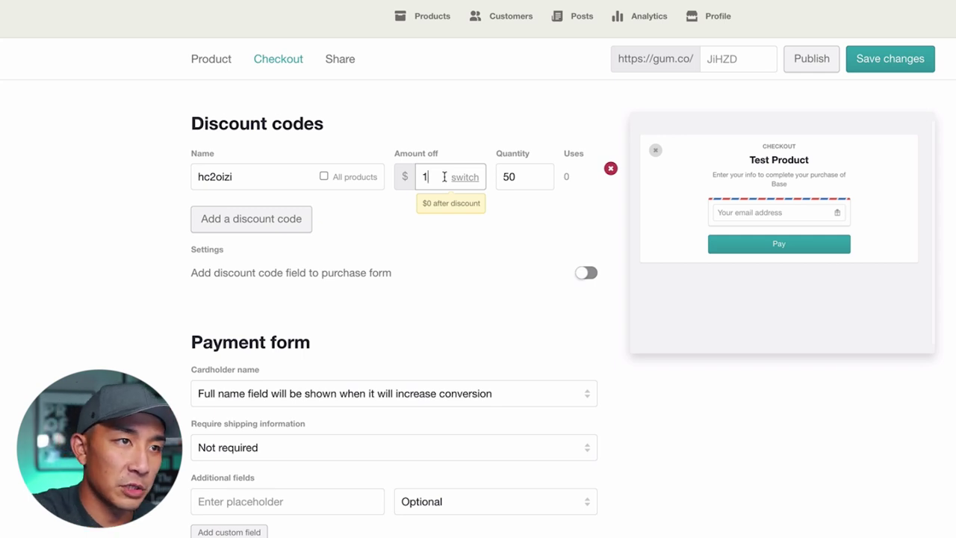
click(242, 173)
double_click(222, 179)
text(50)
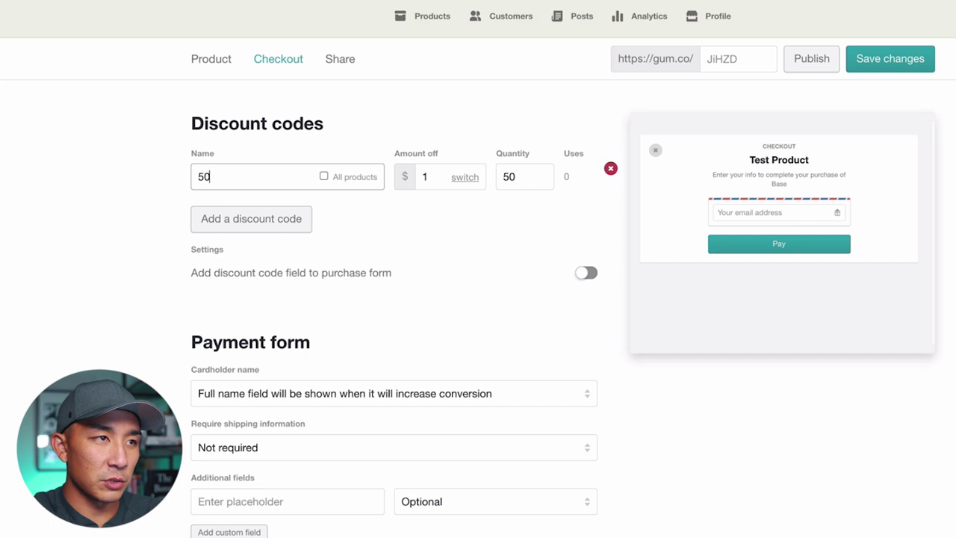
text(off)
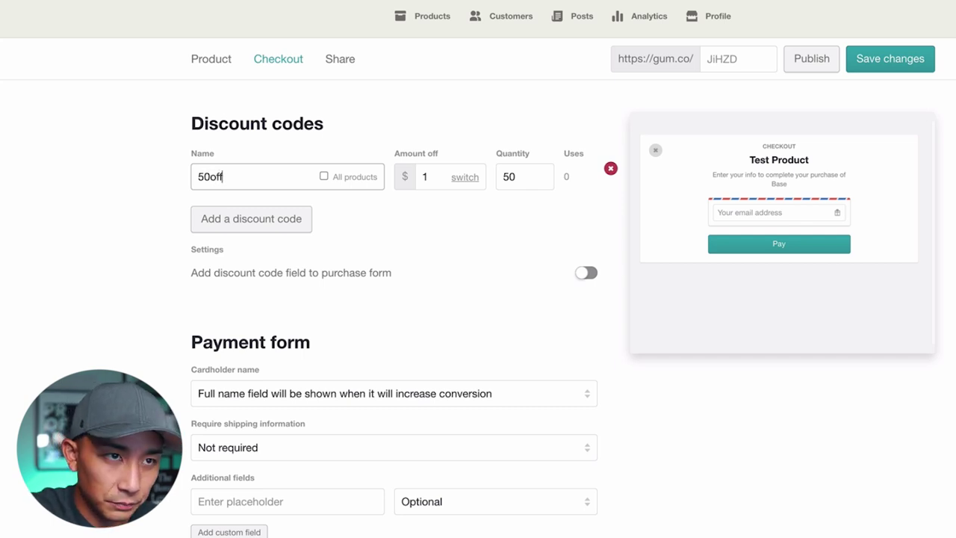
text( superfast)
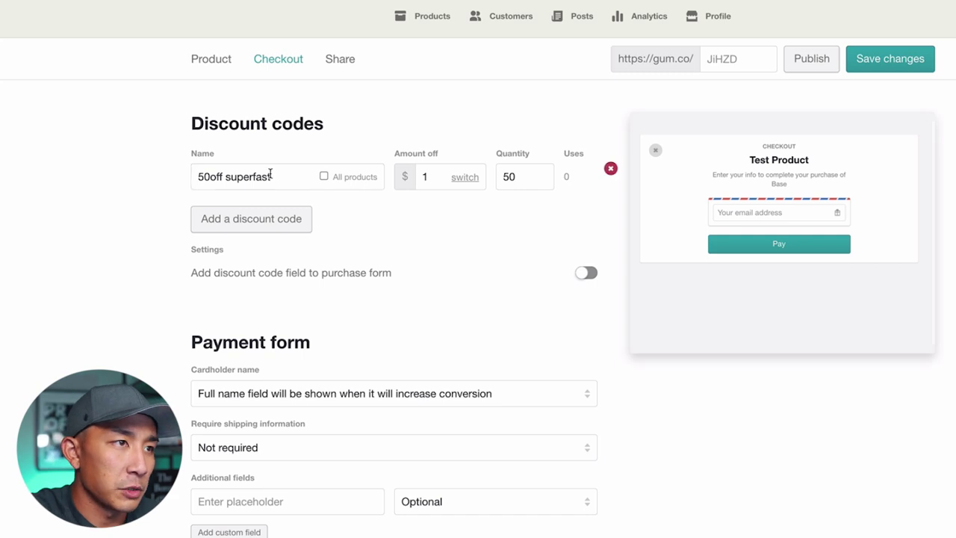
double_click(270, 175)
key(BackSpace)
key(BackSpace)
key(BackSpace)
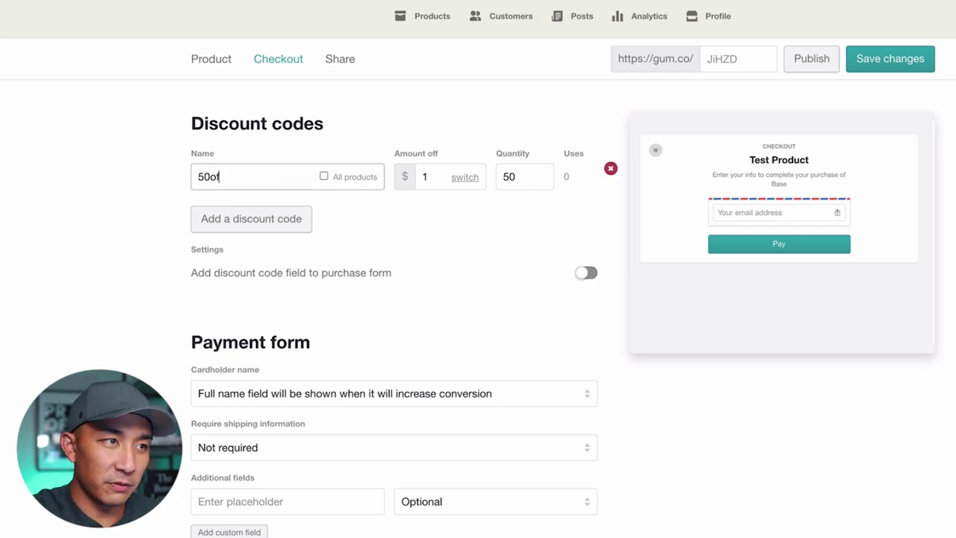
click(565, 176)
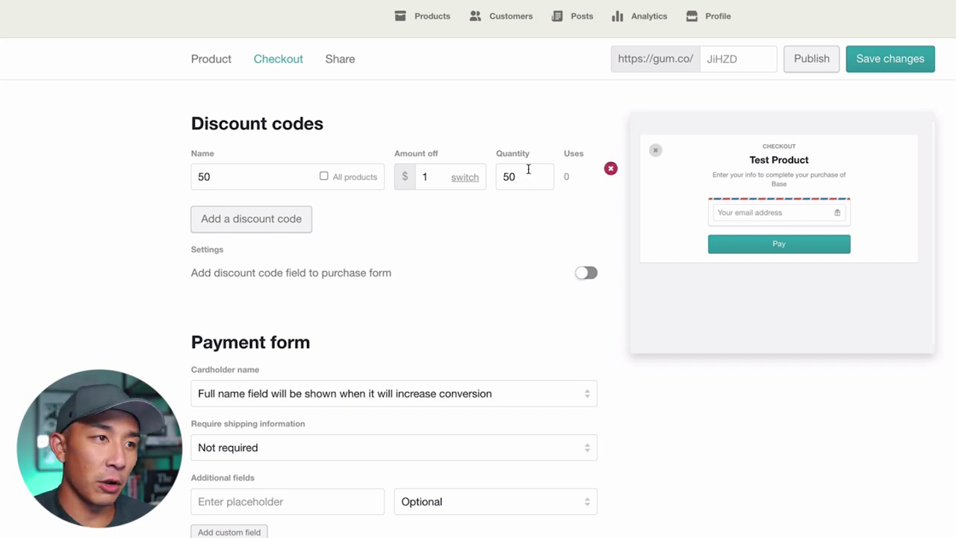
scroll(292, 220, down, 5)
scroll(292, 218, up, 4)
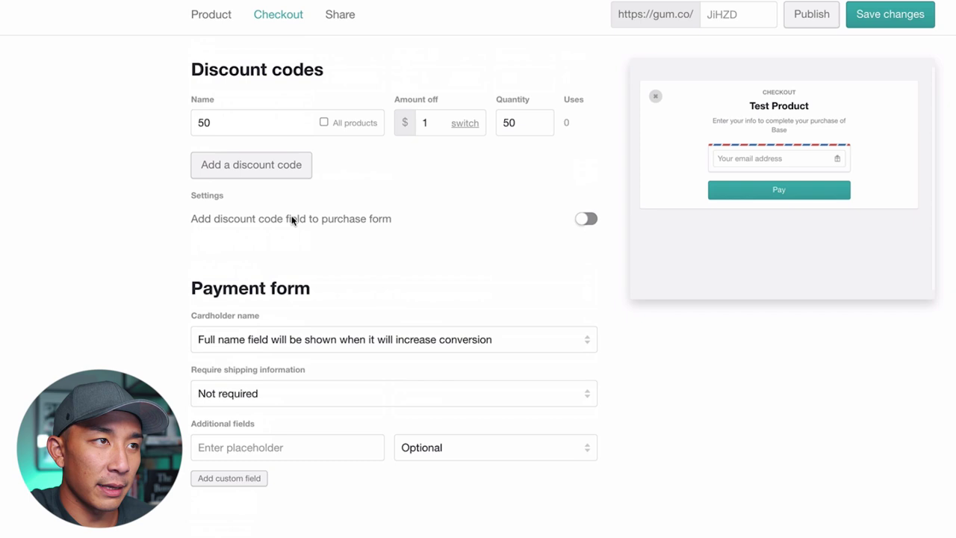
Step: Add a discount code field to Test Product's purchase form only, leaving 'Add field to all of your products' off
click(293, 124)
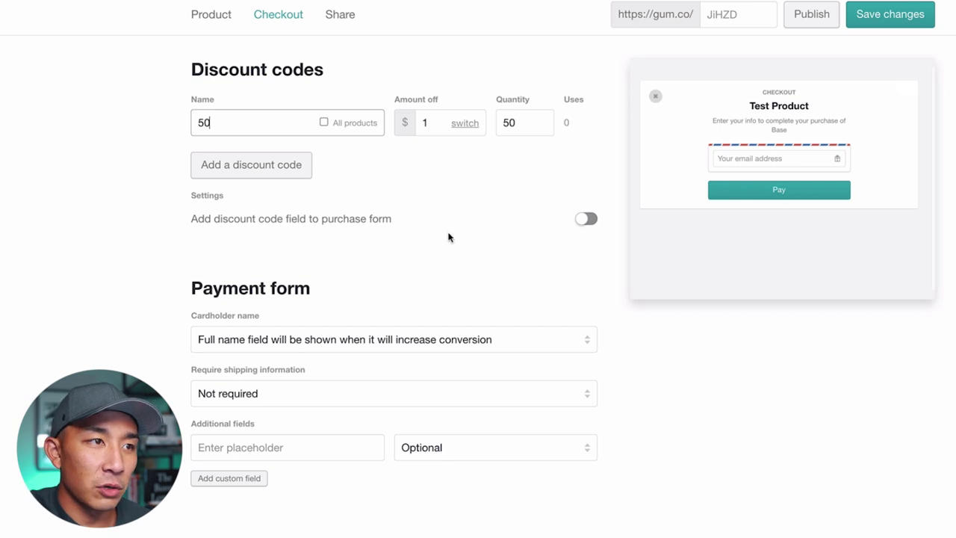
click(588, 221)
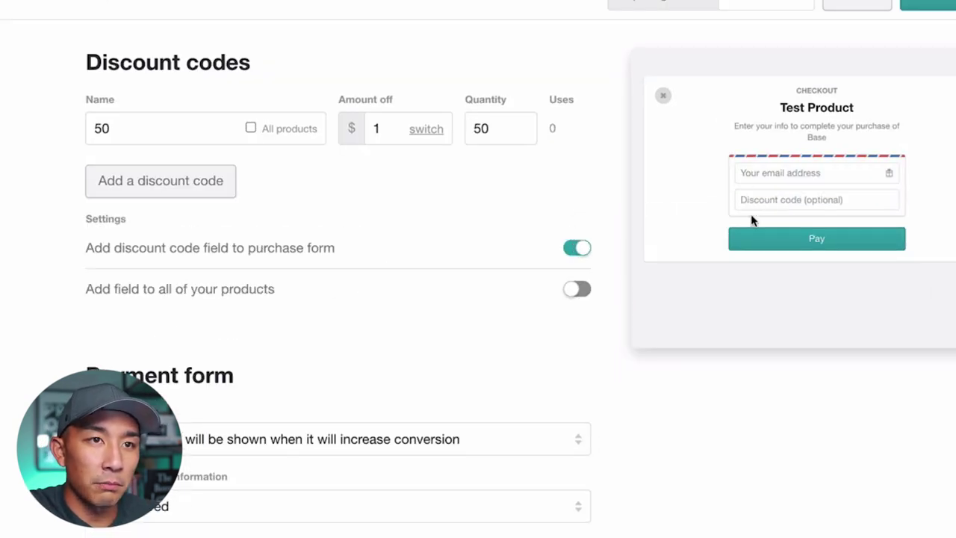
scroll(284, 363, down, 2)
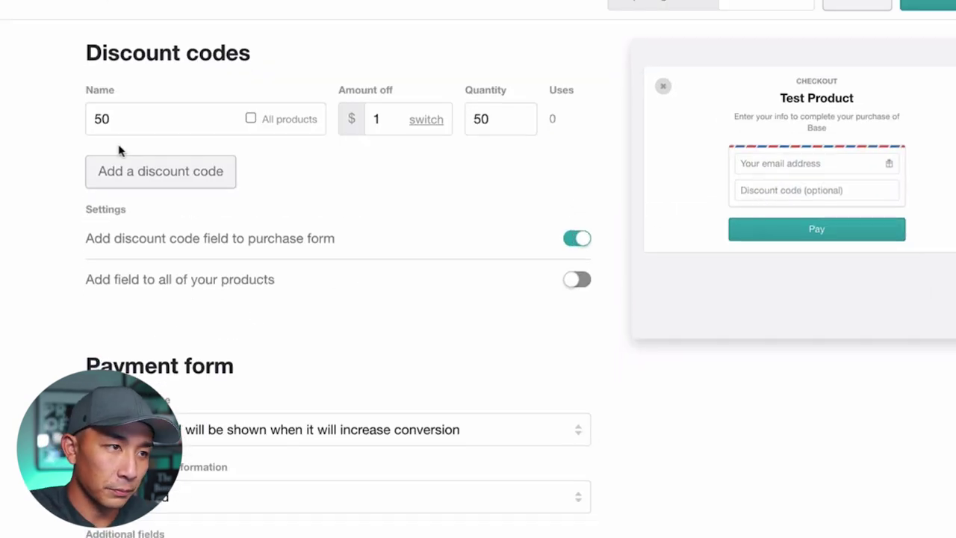
scroll(241, 284, down, 2)
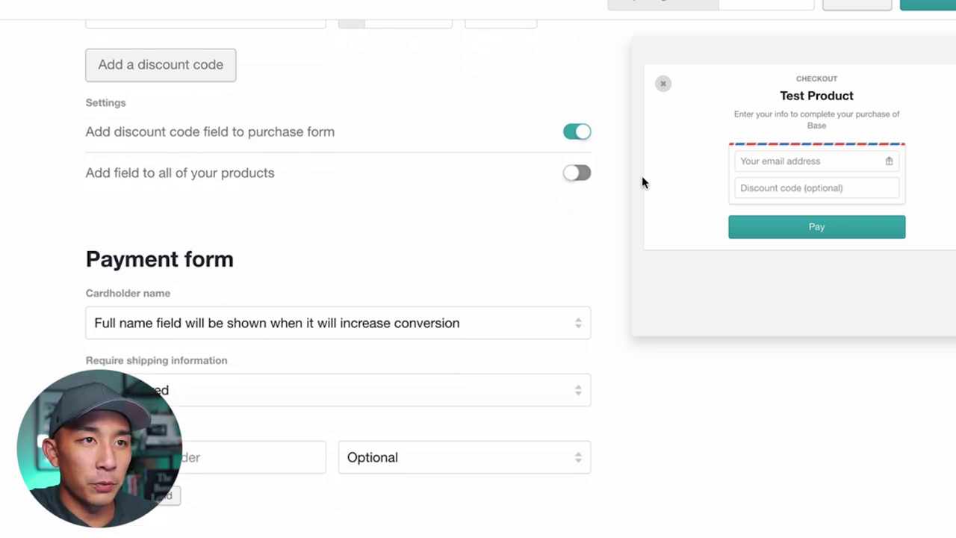
click(580, 175)
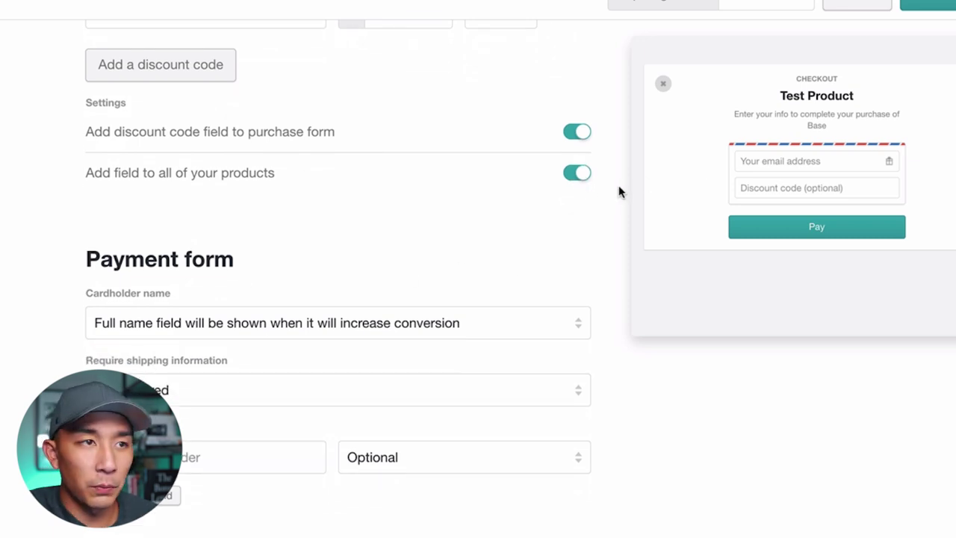
click(583, 177)
scroll(227, 290, down, 1)
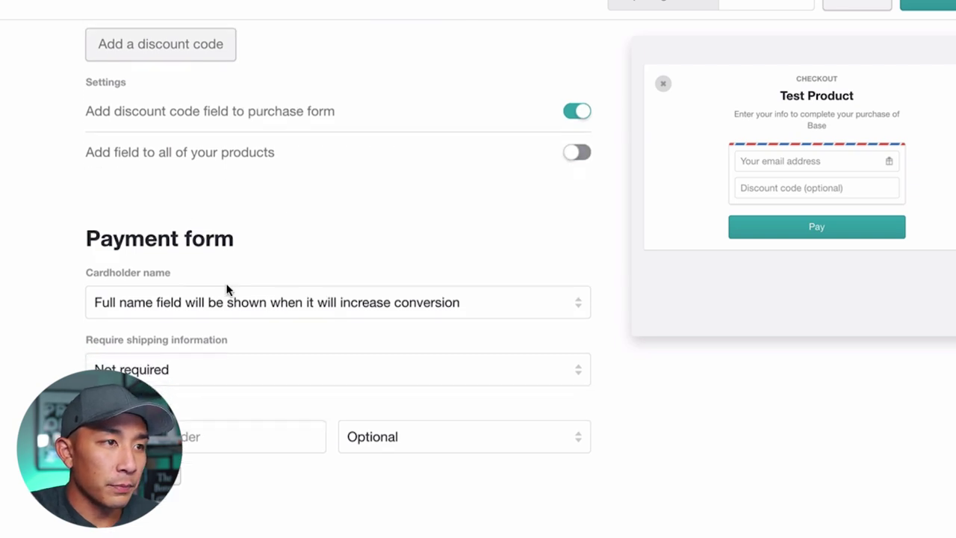
Step: Keep the cardholder full name shown only when it will increase conversion
scroll(254, 273, down, 2)
click(382, 240)
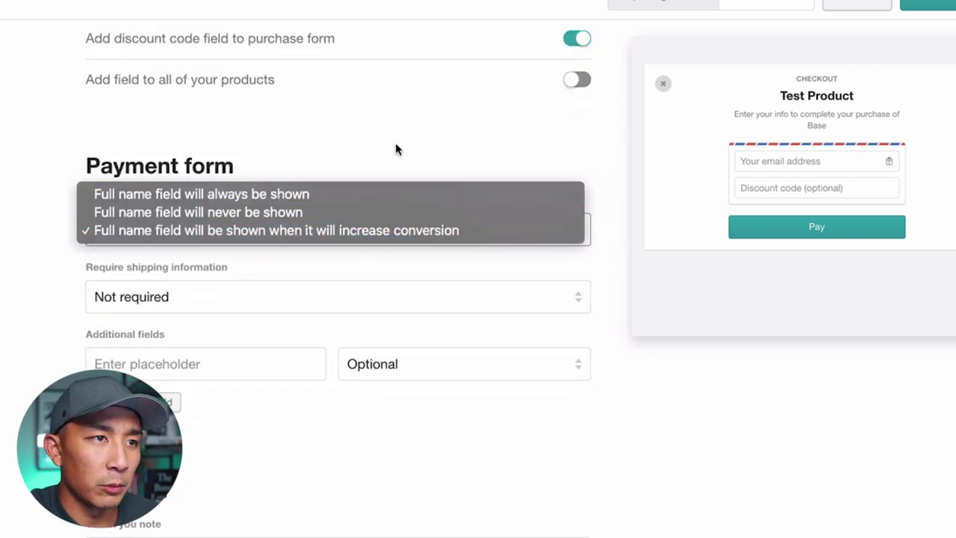
click(411, 161)
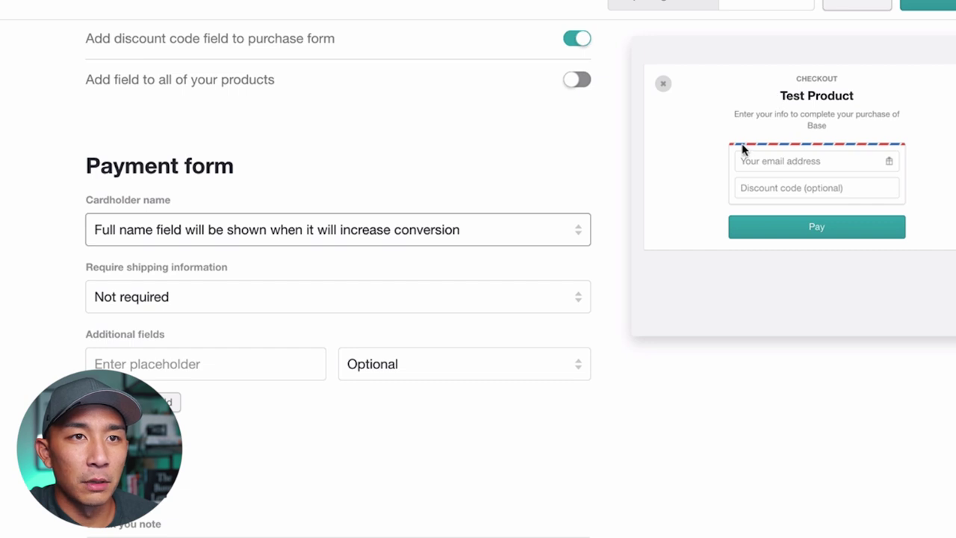
click(326, 233)
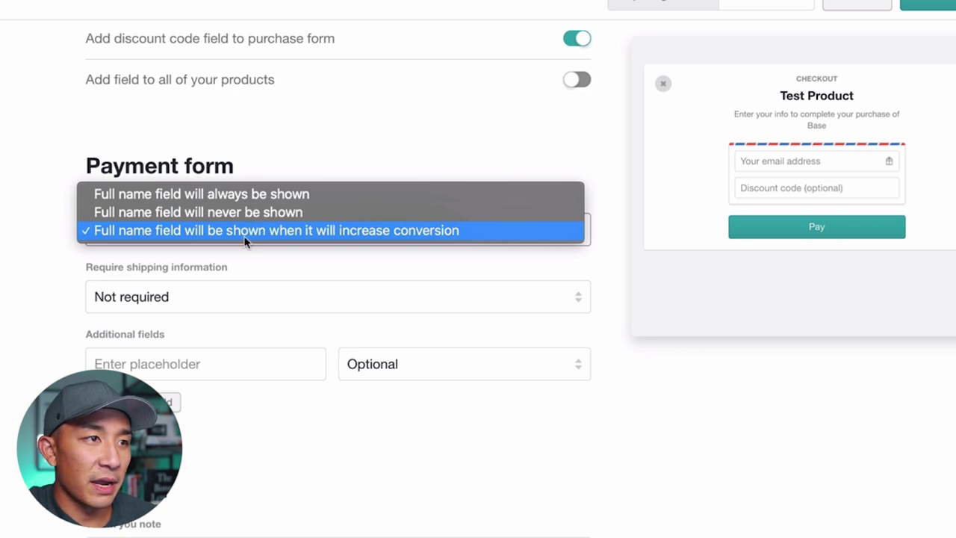
click(60, 251)
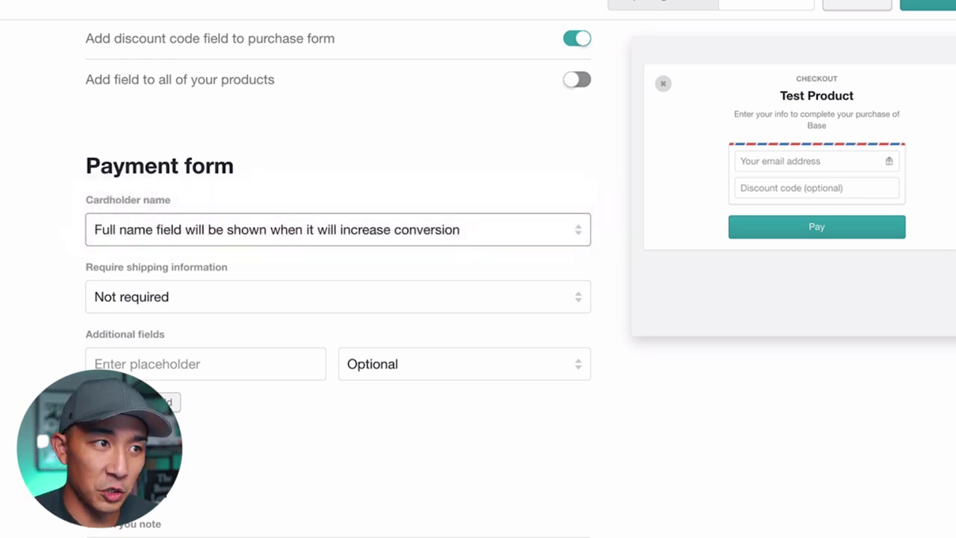
Step: Set shipping information to Not required and add a custom field row
click(127, 306)
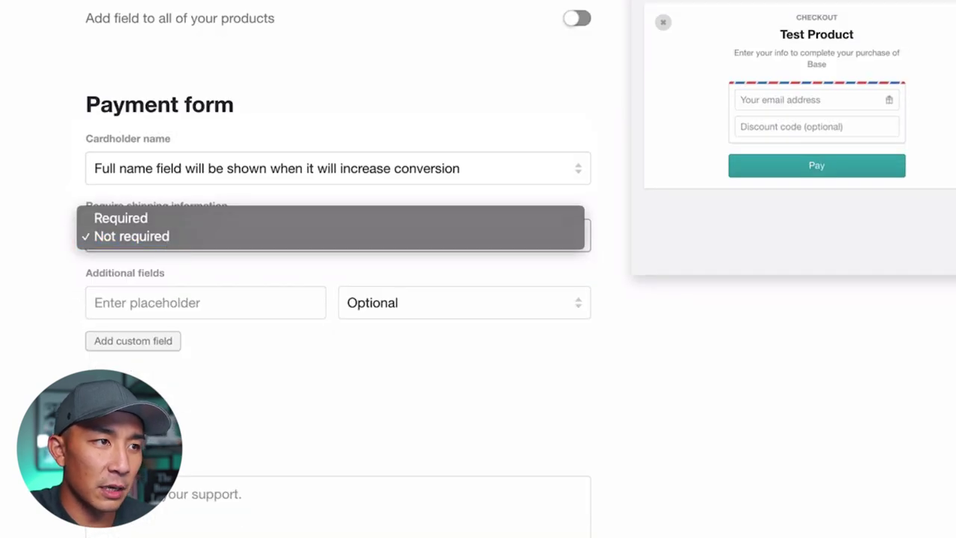
click(314, 337)
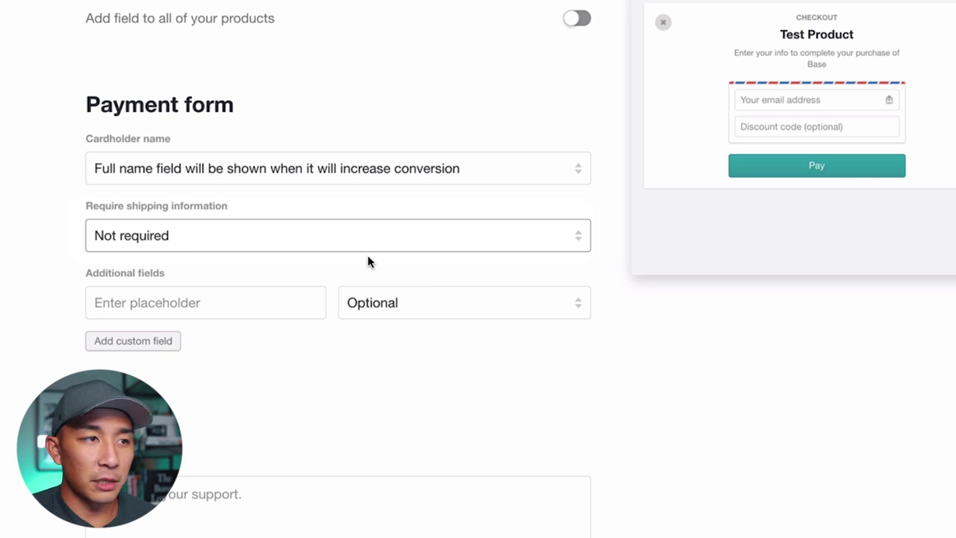
click(251, 290)
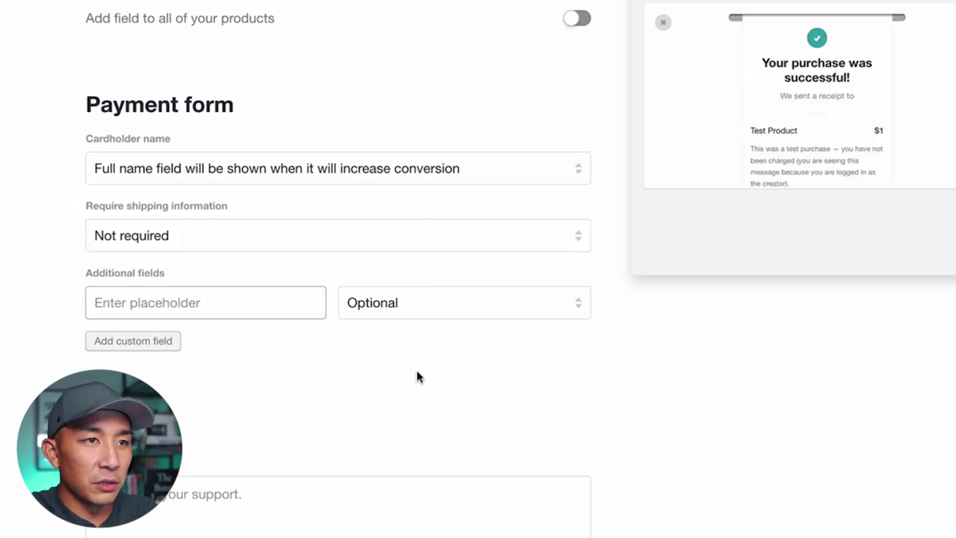
Step: Label the optional custom field 'BUSINESS'
scroll(514, 177, up, 1)
click(439, 336)
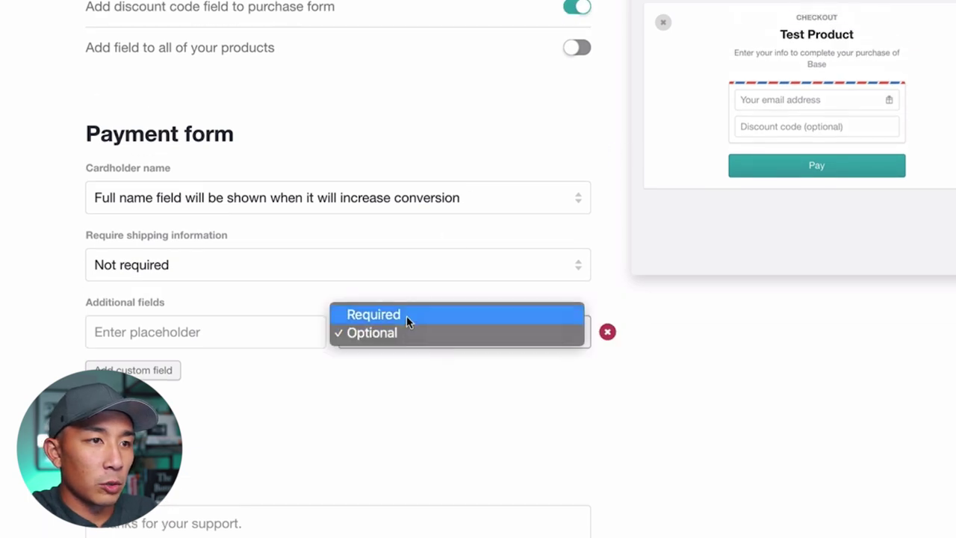
click(277, 329)
click(277, 329)
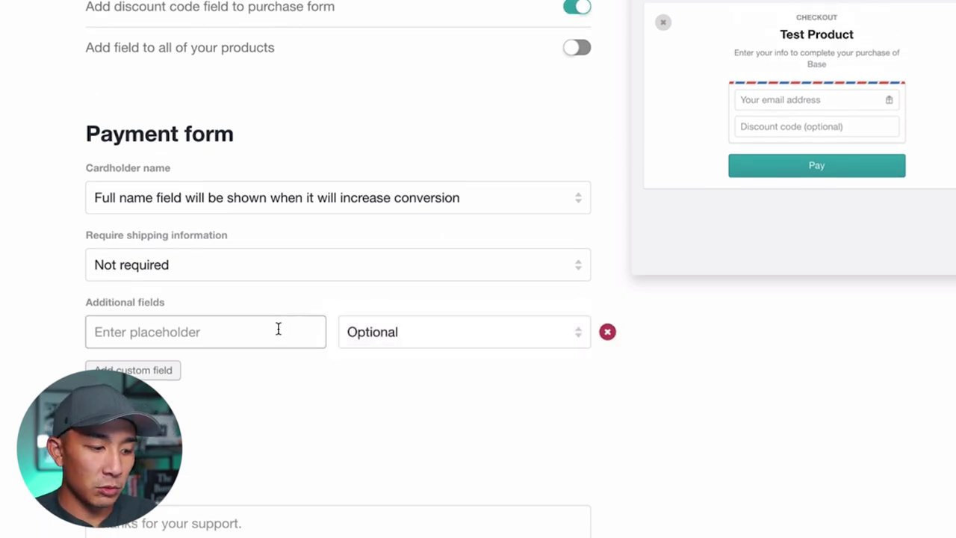
text(BU)
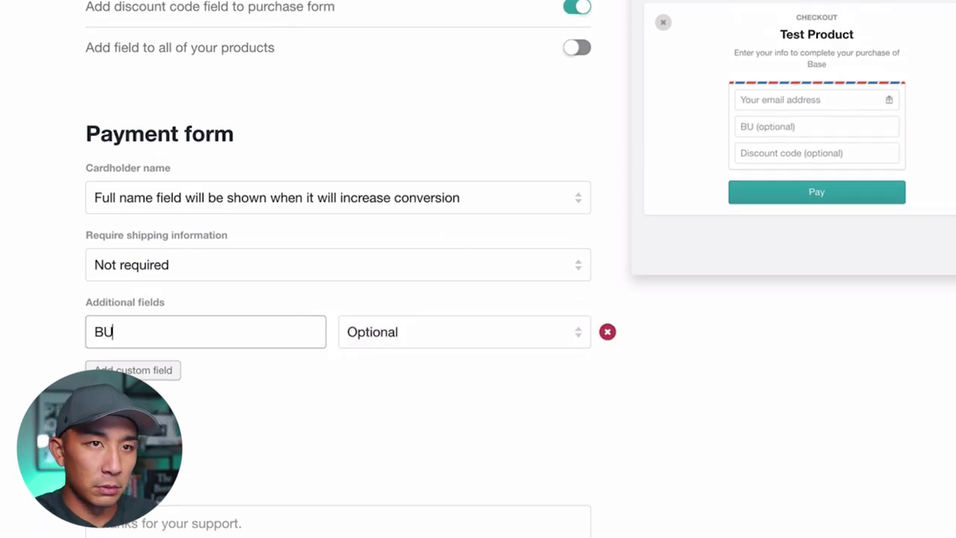
text(SINESS)
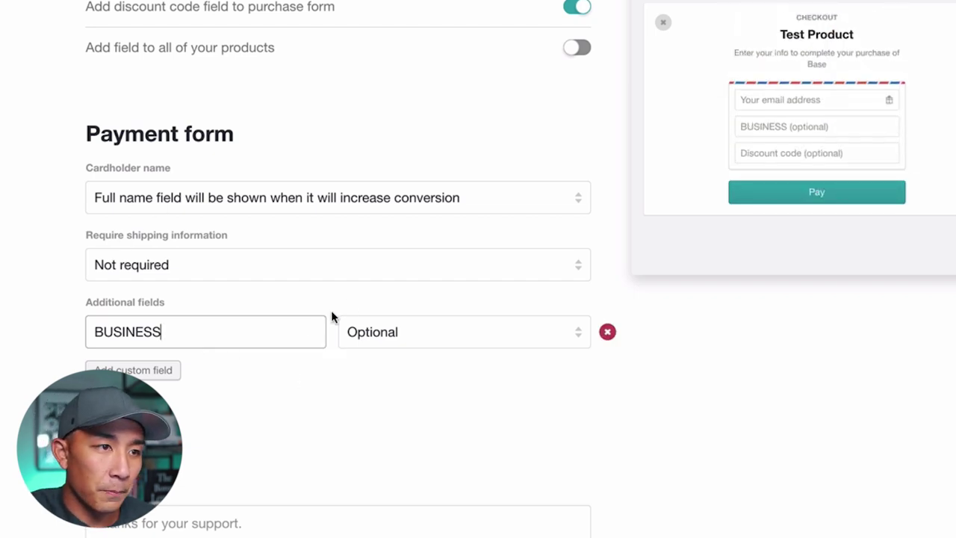
click(337, 532)
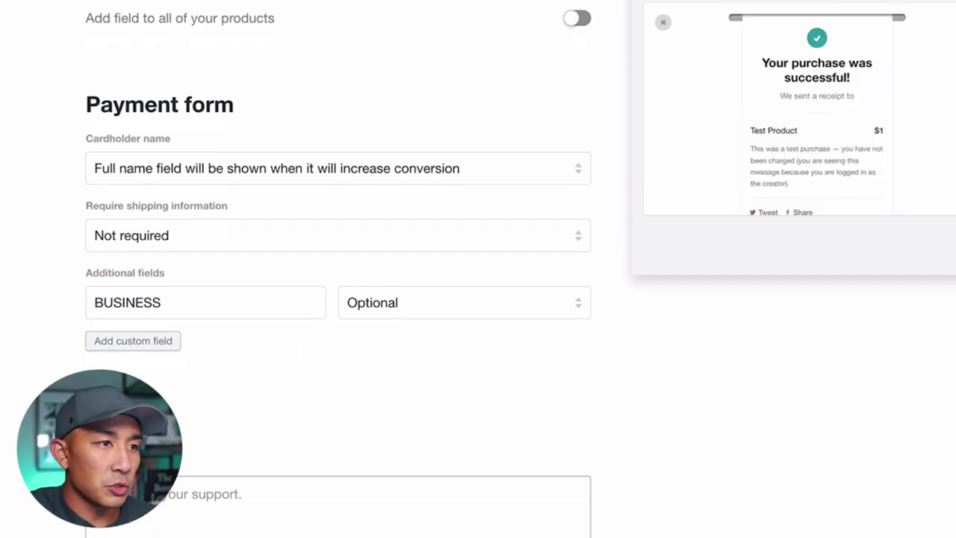
Step: Delete the 50 discount code from the Discount codes list
scroll(397, 463, up, 4)
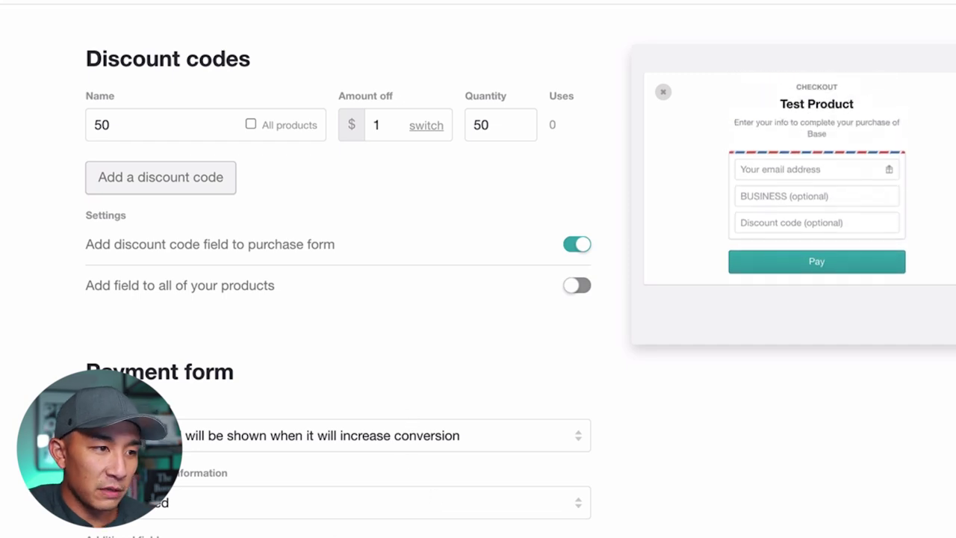
scroll(391, 130, down, 4)
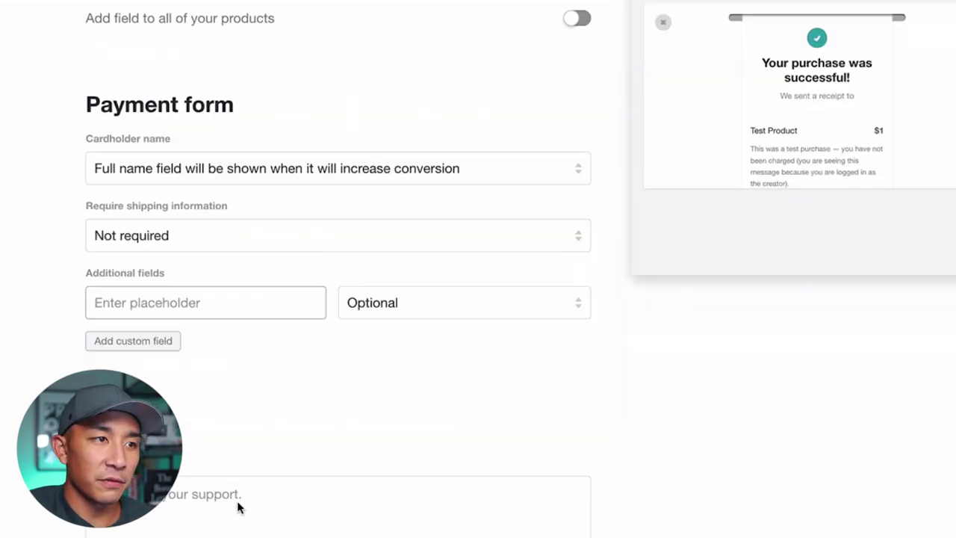
scroll(391, 157, up, 4)
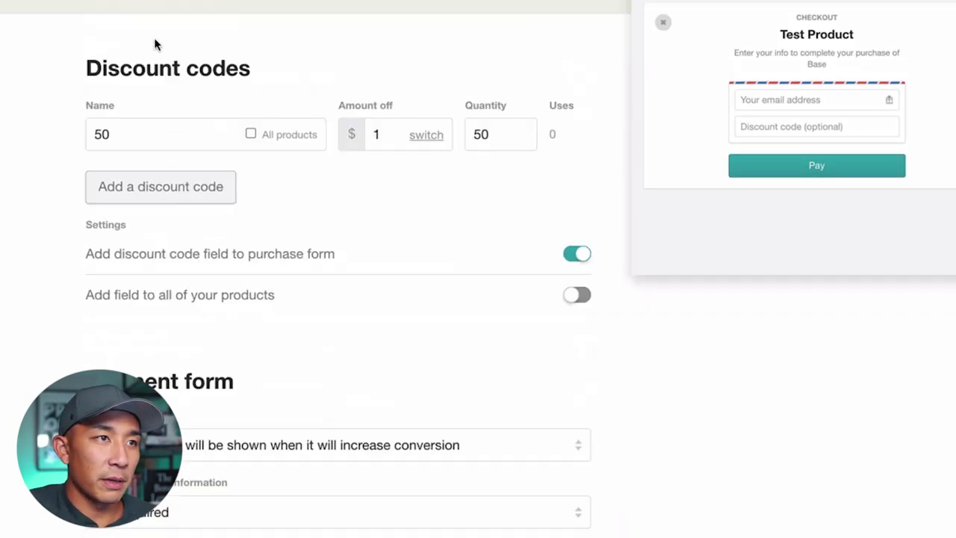
mouse_move(573, 129)
click(608, 124)
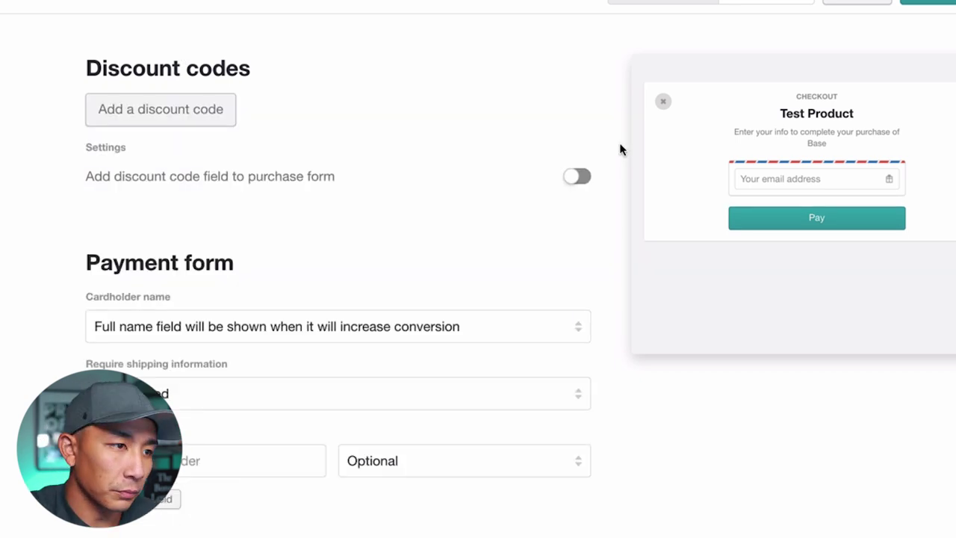
scroll(613, 172, down, 2)
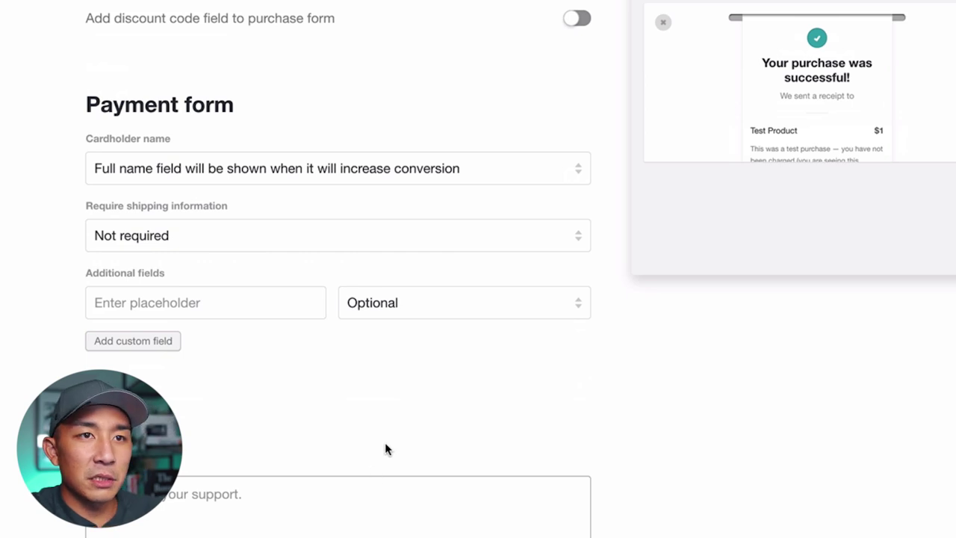
text(FGFGF)
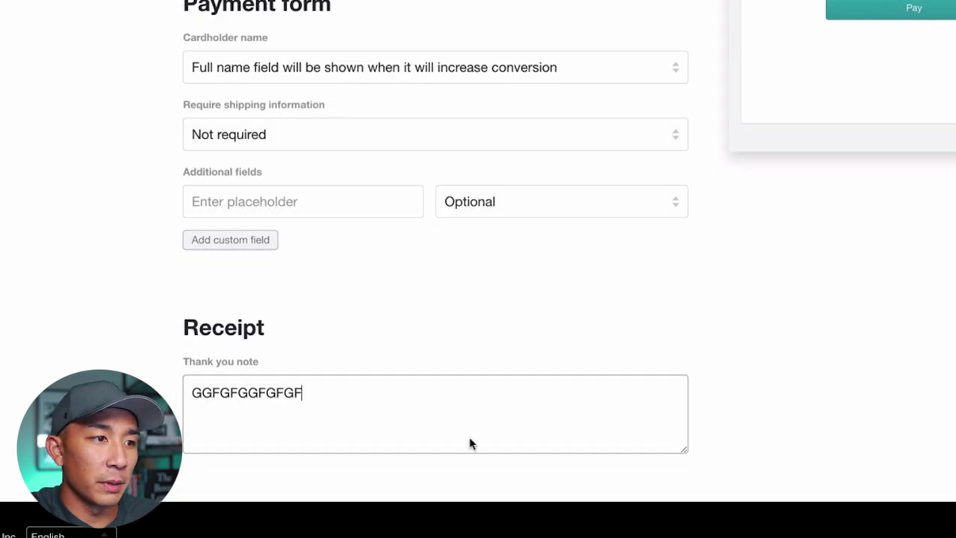
key(super+a)
key(BackSpace)
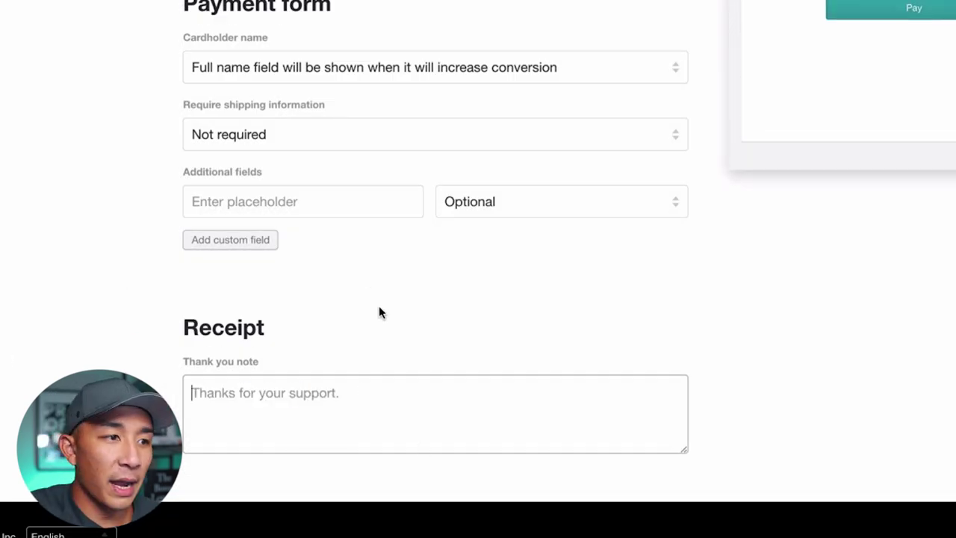
scroll(515, 380, up, 1)
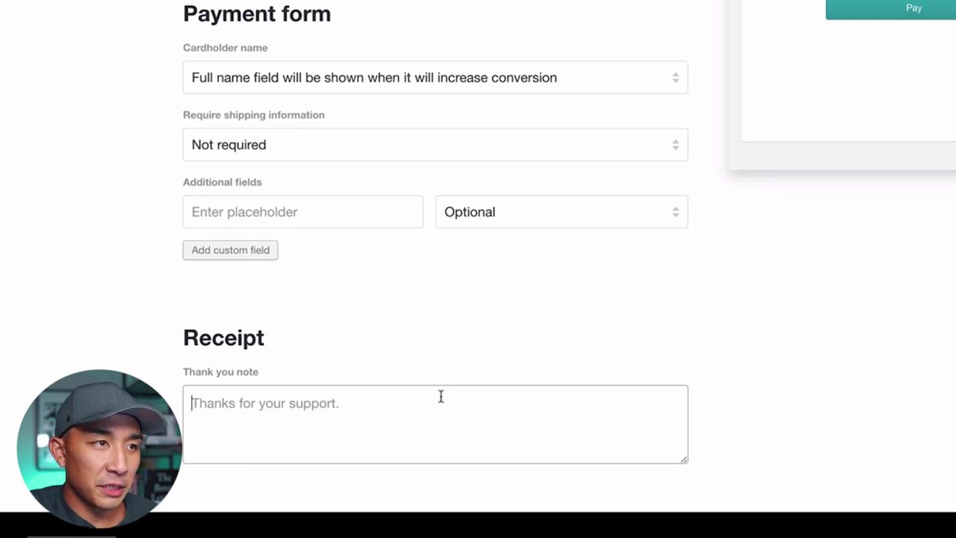
mouse_move(241, 170)
scroll(505, 194, up, 3)
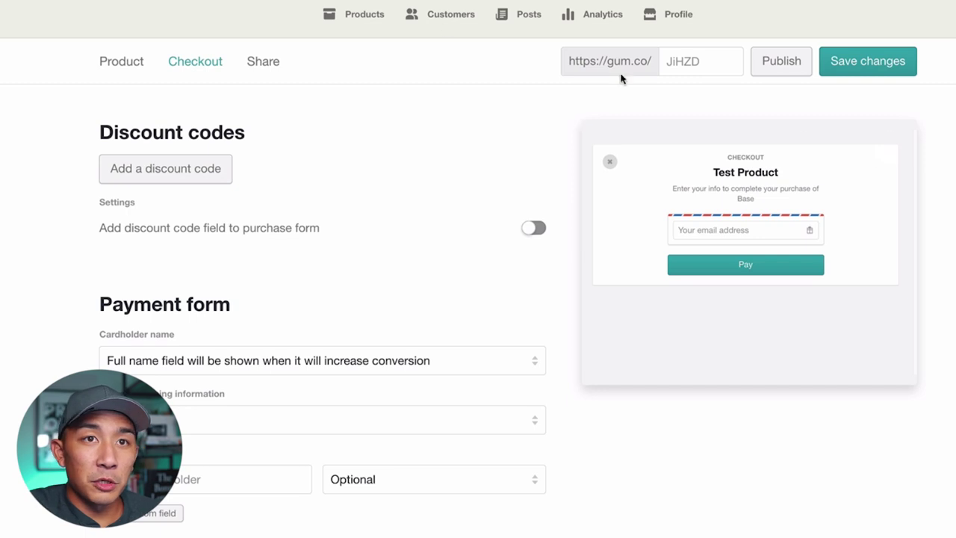
Step: Set the gum.co custom URL to TESTPRODUCT11111 and save the changes
click(686, 61)
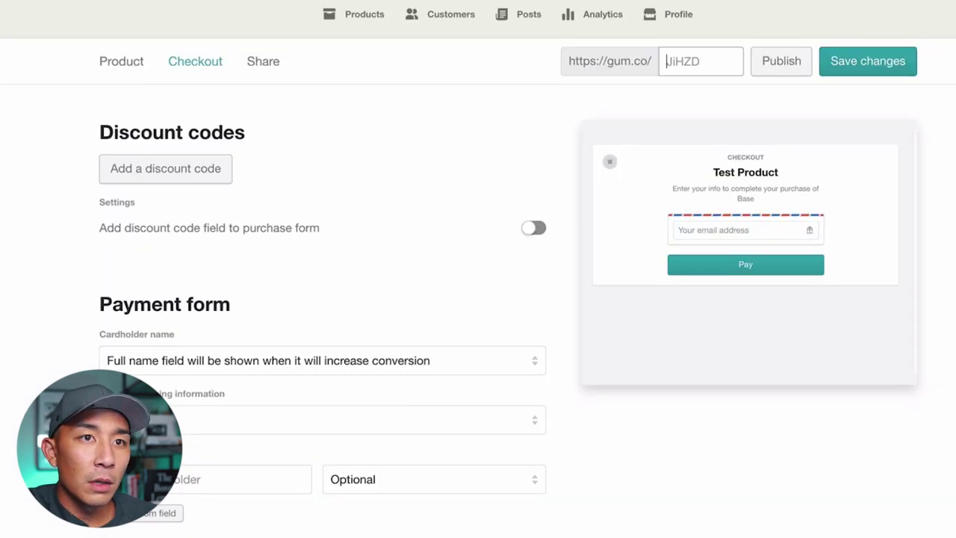
text(TESTPRODUCT1)
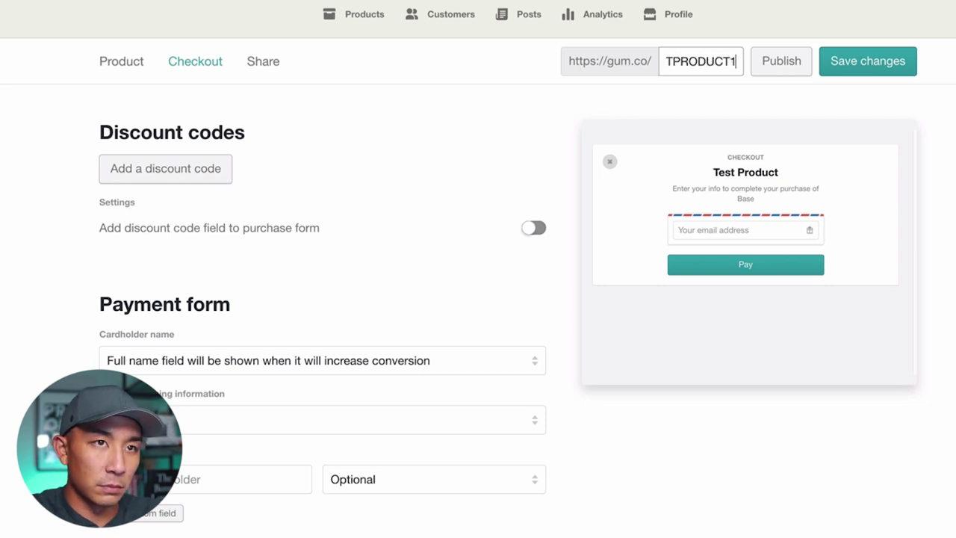
text(1111)
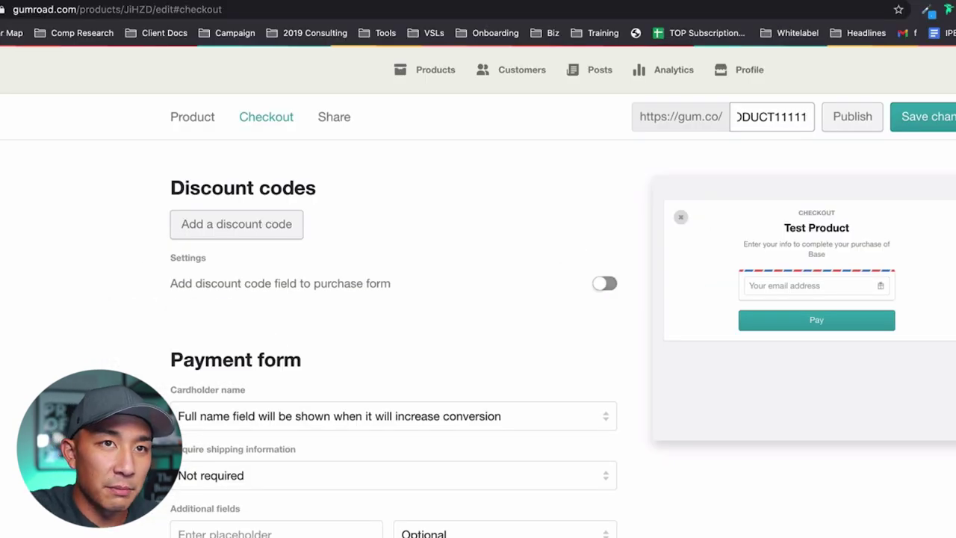
key(Tab)
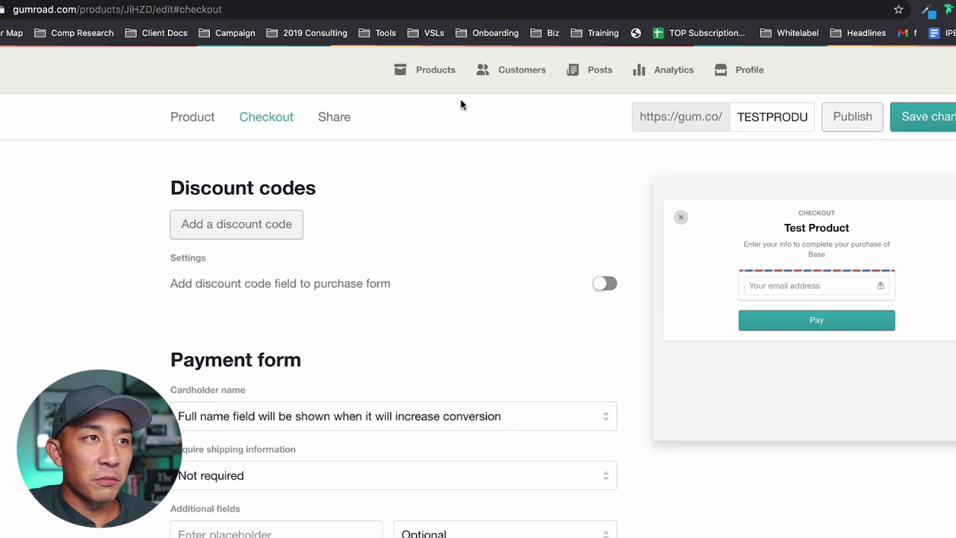
click(344, 118)
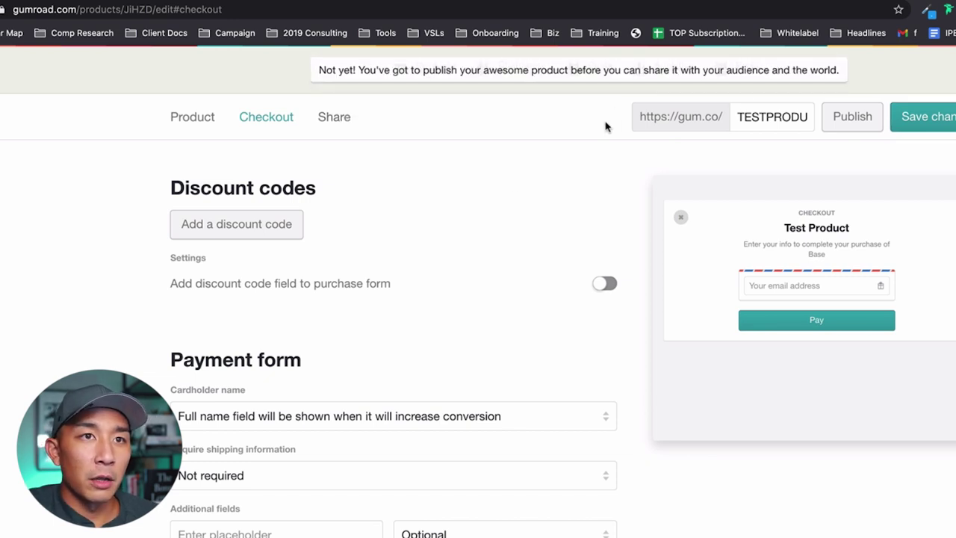
click(925, 115)
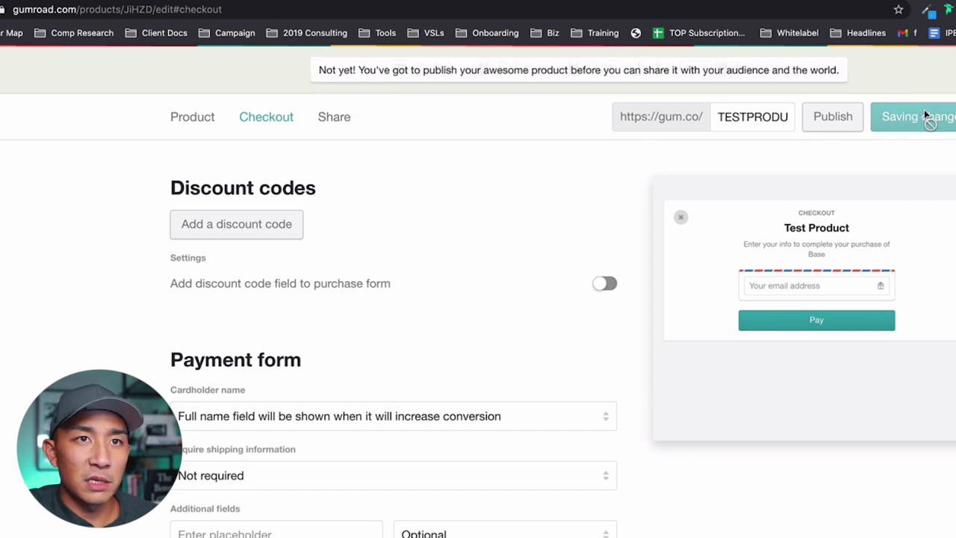
Step: Look over the Share, Product and Checkout tabs, then return to the Products list
click(334, 117)
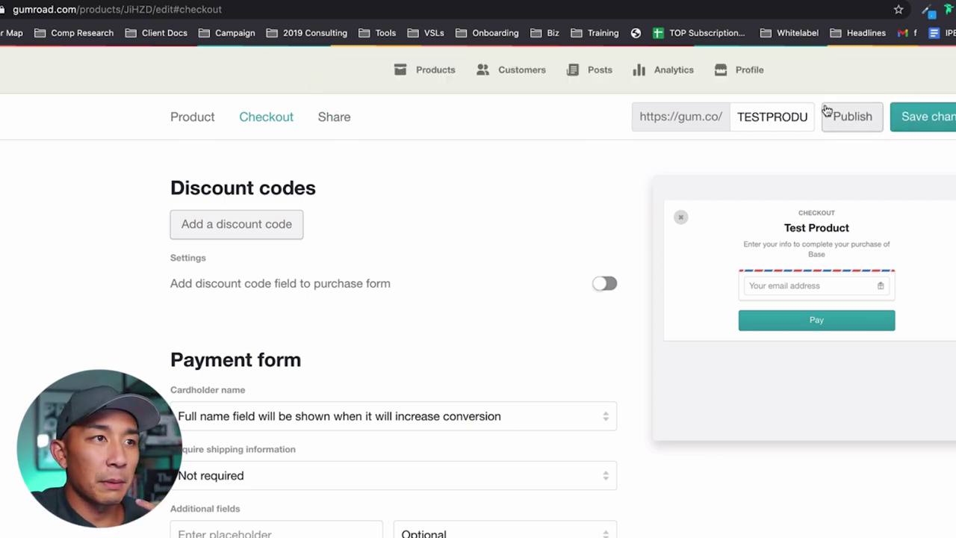
click(218, 117)
scroll(488, 478, down, 10)
scroll(468, 410, up, 10)
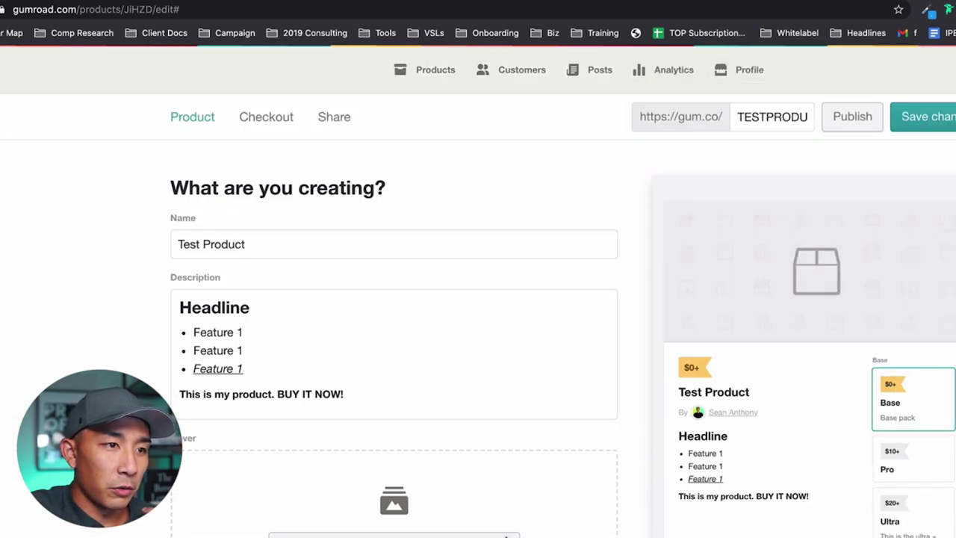
scroll(552, 169, down, 3)
scroll(203, 192, up, 3)
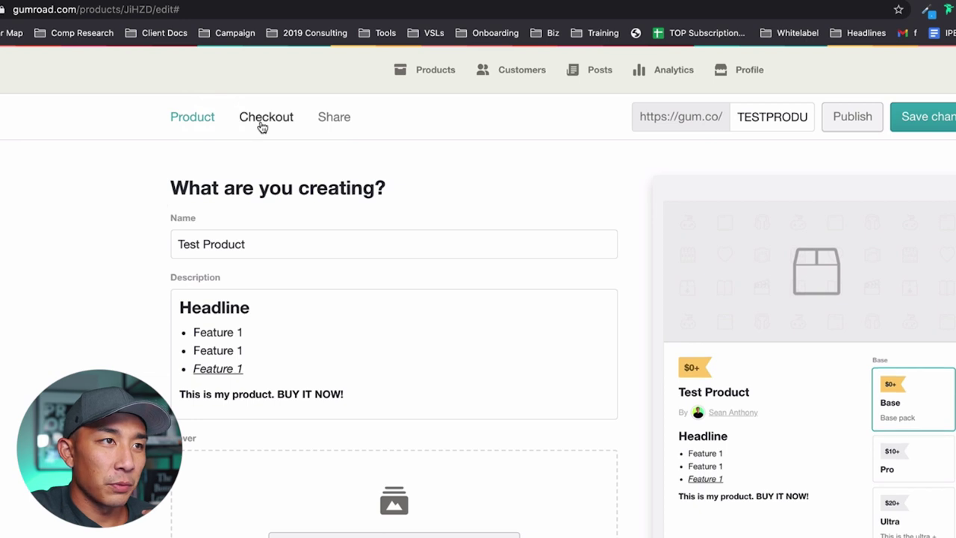
click(263, 121)
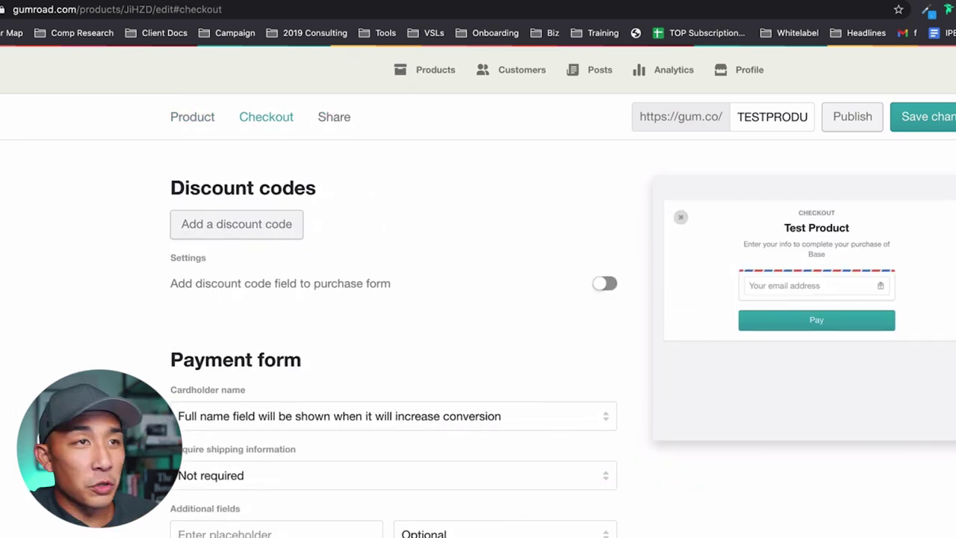
click(440, 72)
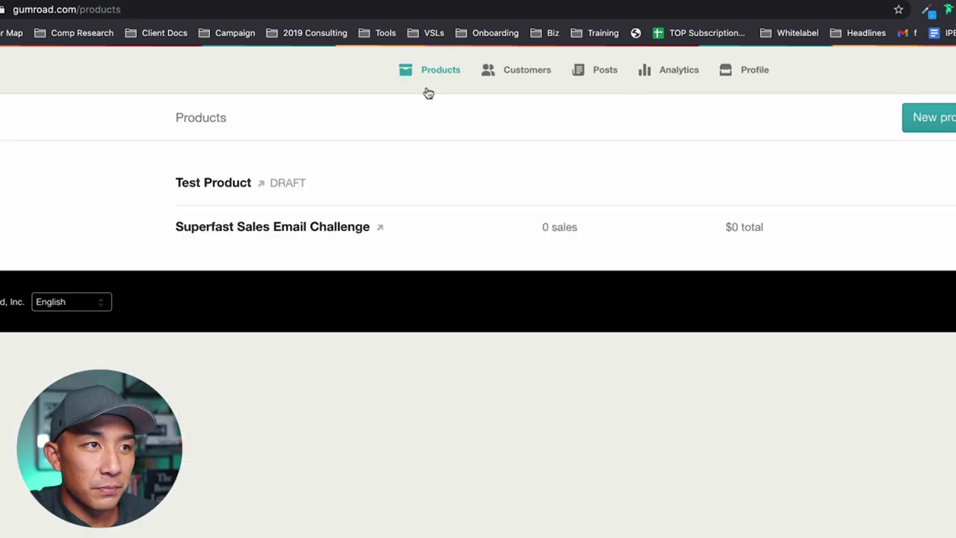
Step: Open Superfast Sales Email Challenge's Share tab and copy its product link
click(273, 224)
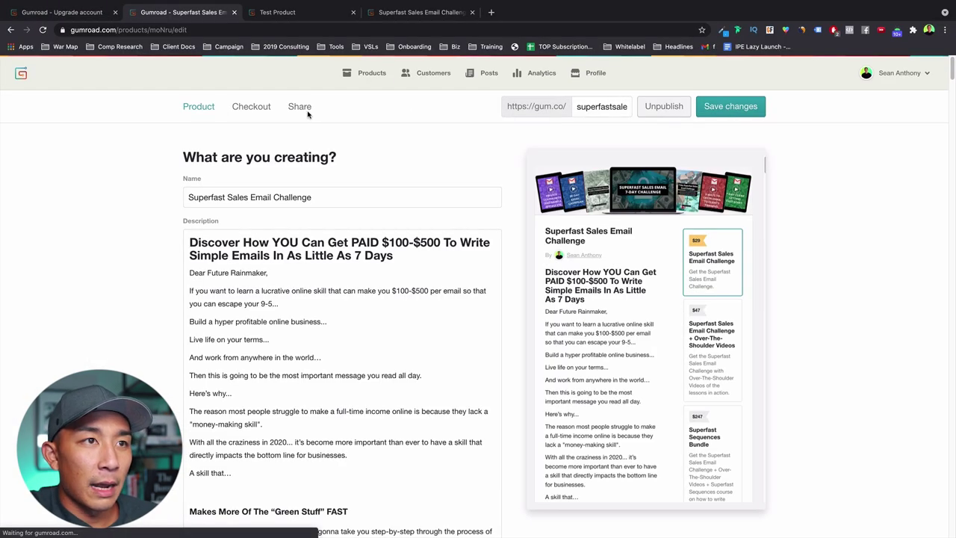
click(303, 109)
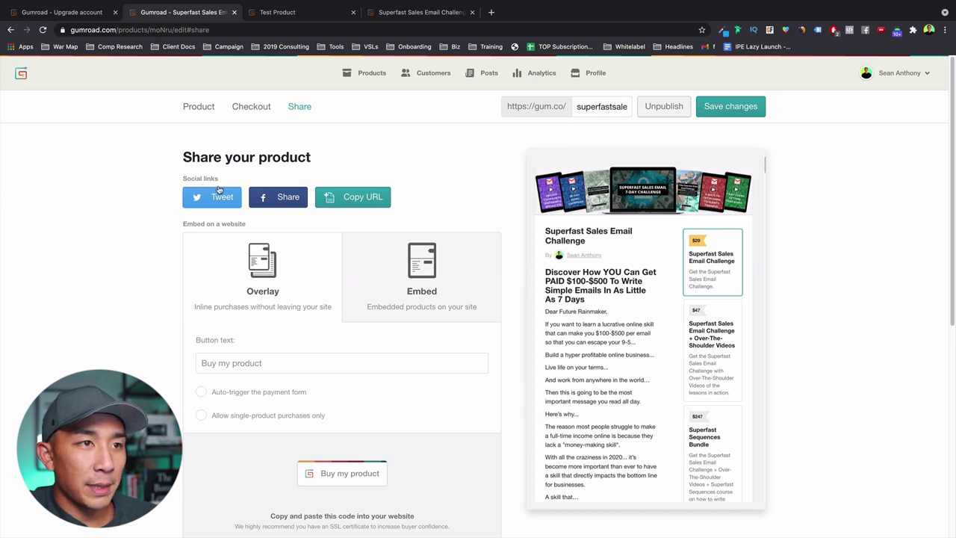
click(380, 200)
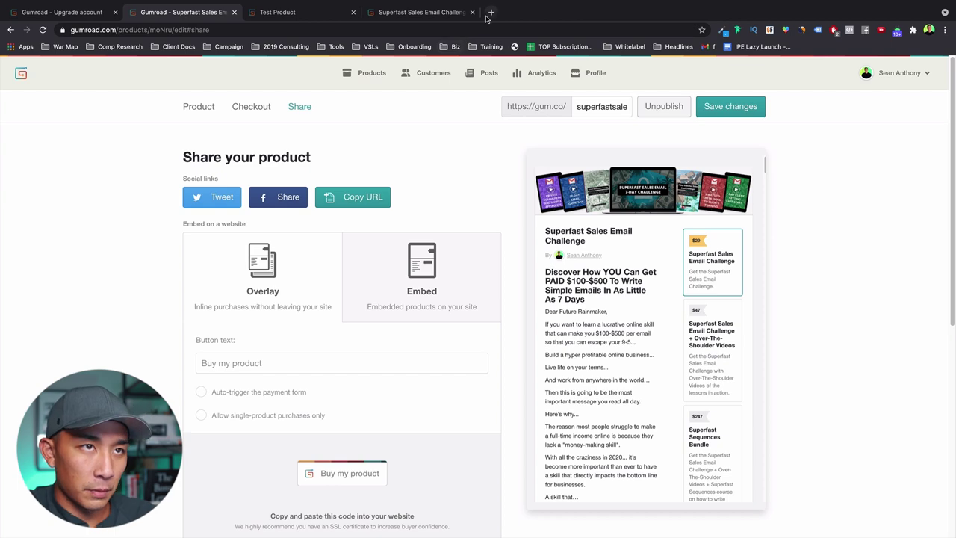
Step: Load the copied link in a new browser tab to review the public page, then return to Share settings
click(491, 12)
text(https://gumroad.com/l/superfastsalesemail)
key(Return)
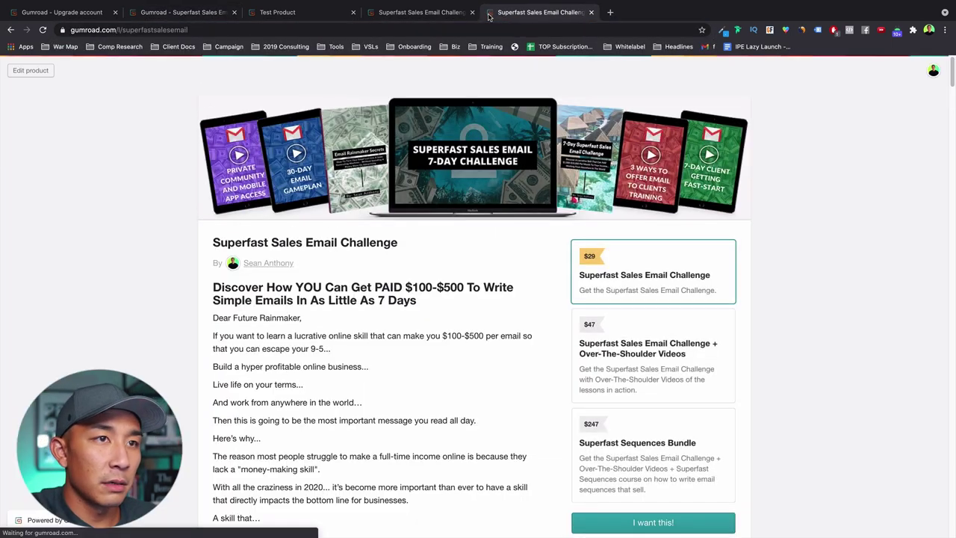
scroll(388, 263, down, 4)
scroll(418, 254, up, 3)
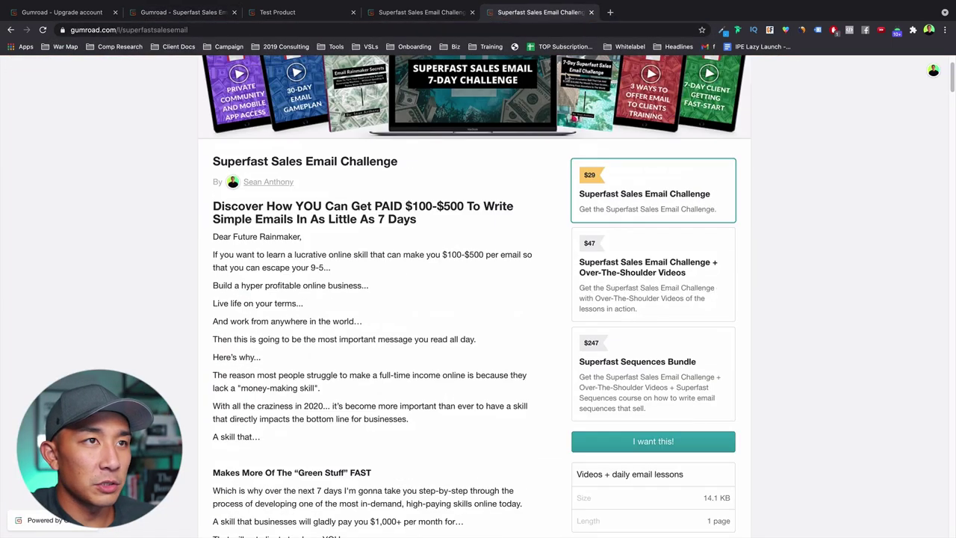
scroll(512, 220, up, 2)
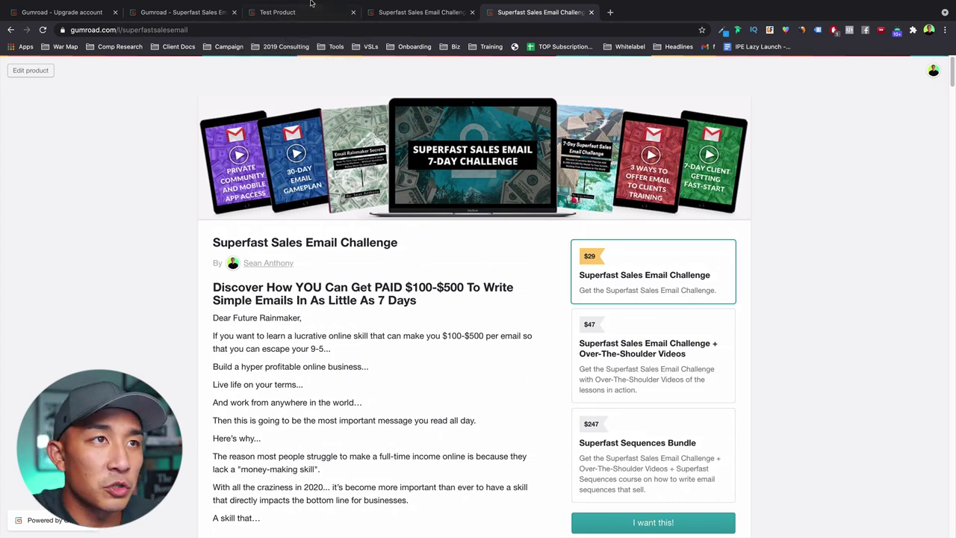
mouse_move(308, 1)
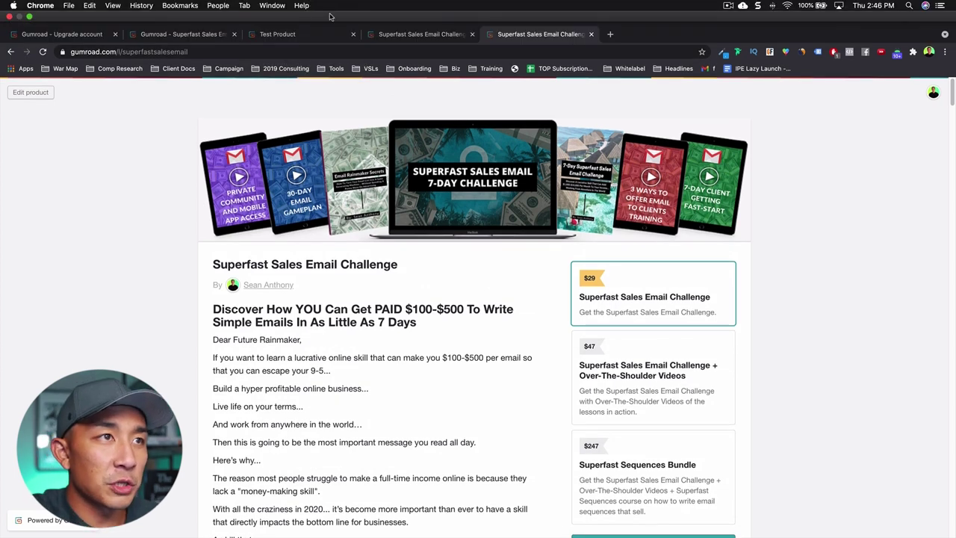
click(288, 35)
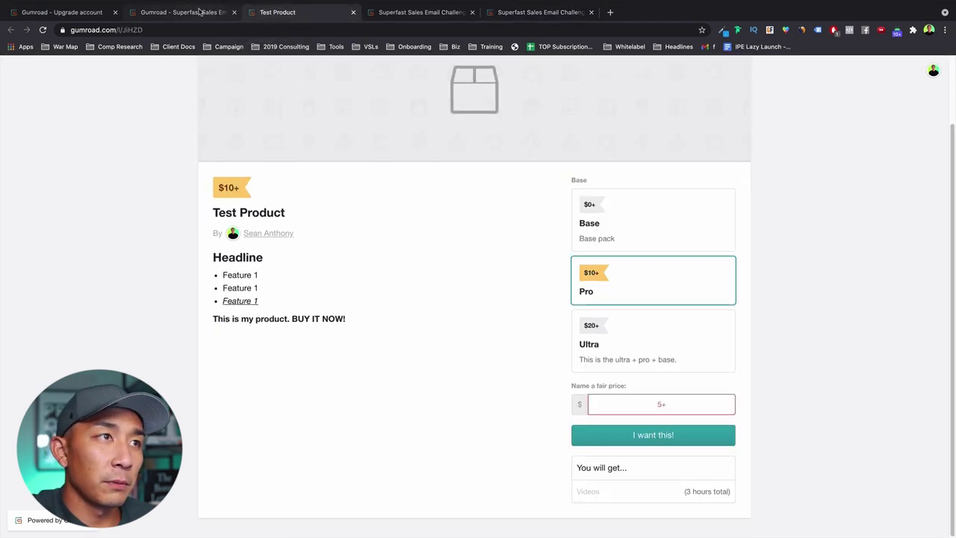
click(198, 13)
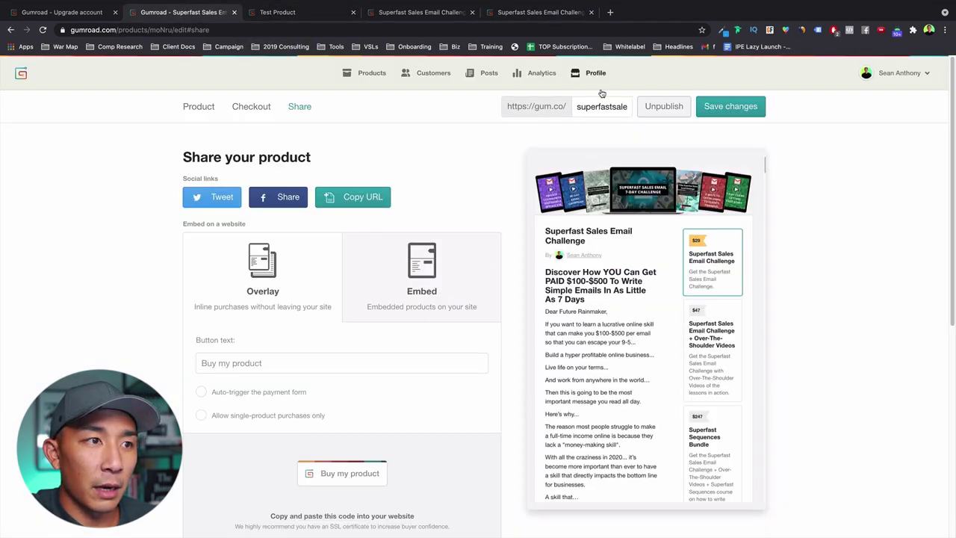
Step: Set the overlay button text to 'BUY NOW BRO!' with auto-trigger payment form on and single-product purchases off
scroll(336, 179, down, 2)
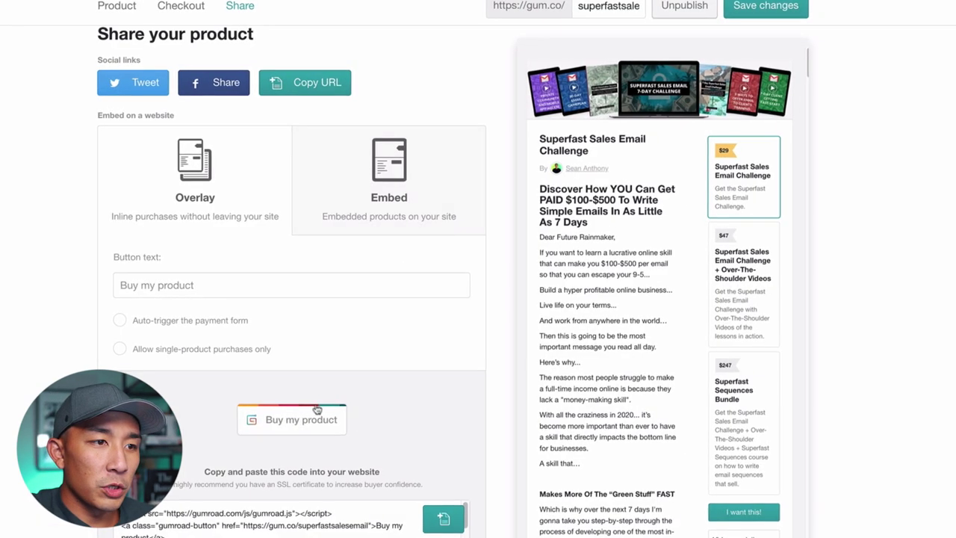
scroll(302, 424, down, 3)
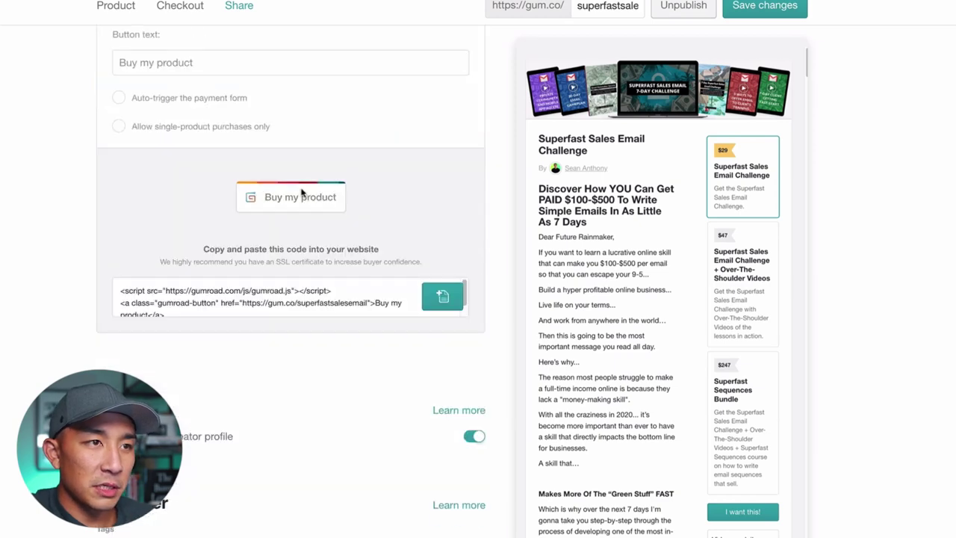
scroll(250, 202, up, 4)
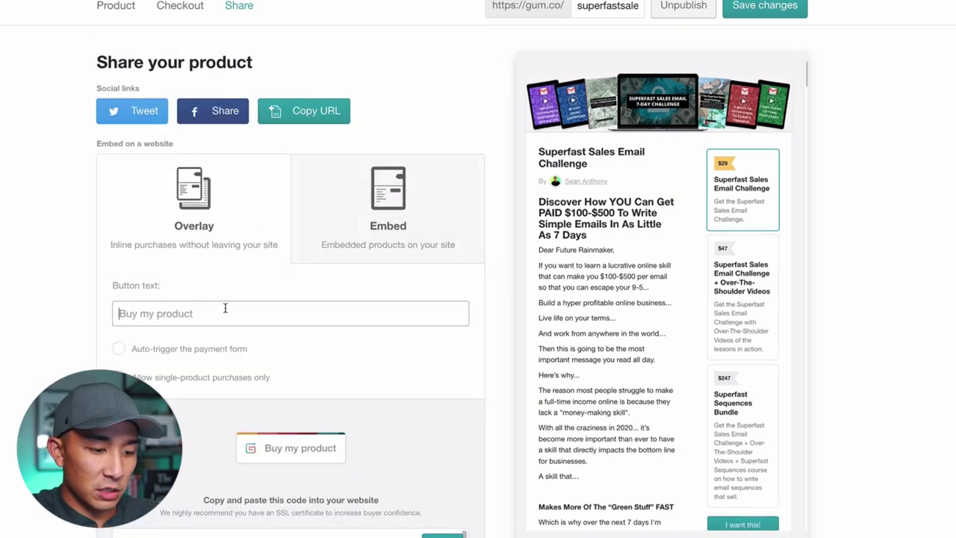
click(289, 313)
text(BUY NOW )
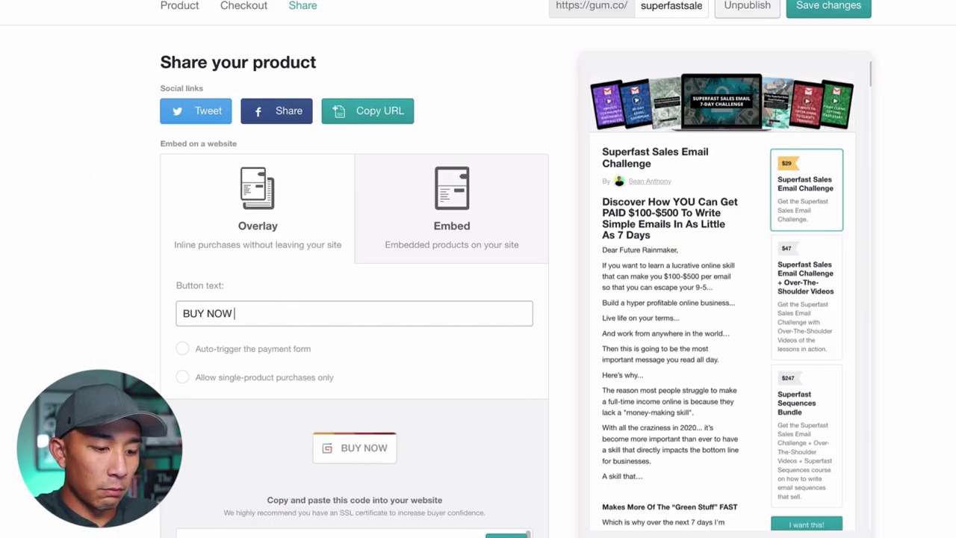
text(BRO!)
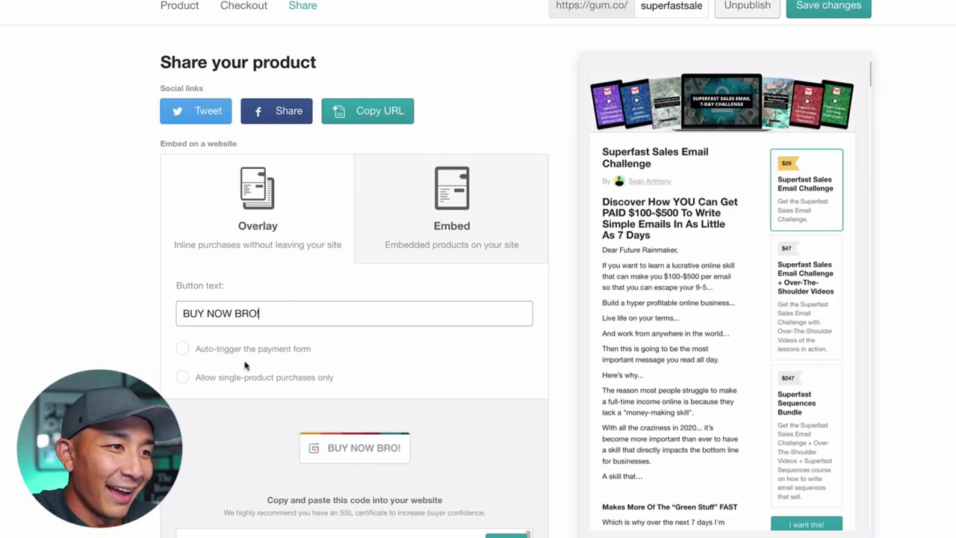
click(247, 351)
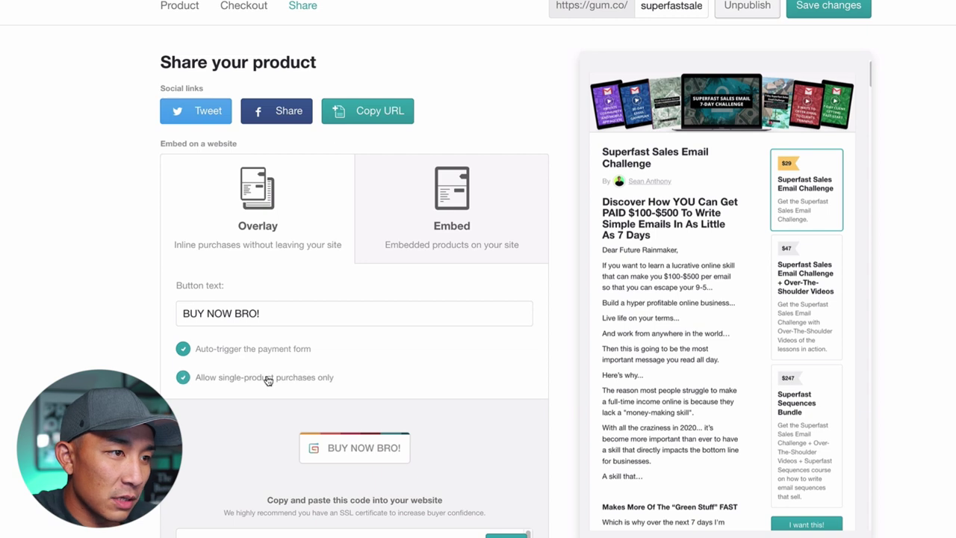
click(268, 380)
scroll(288, 331, down, 3)
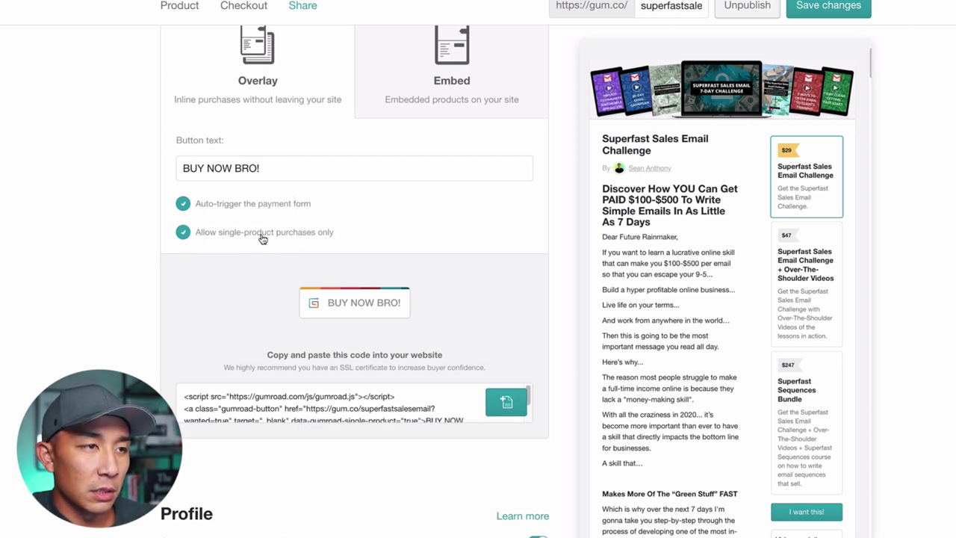
click(207, 235)
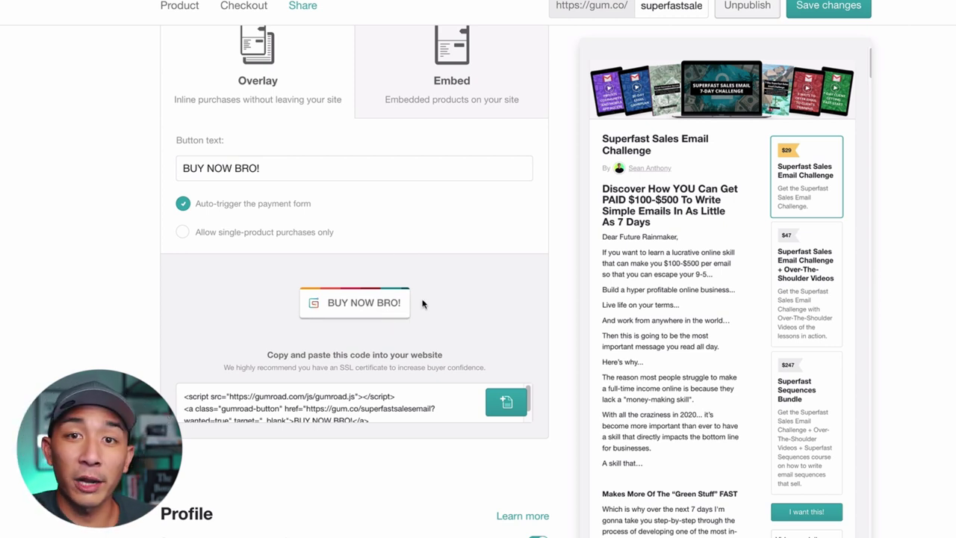
click(401, 89)
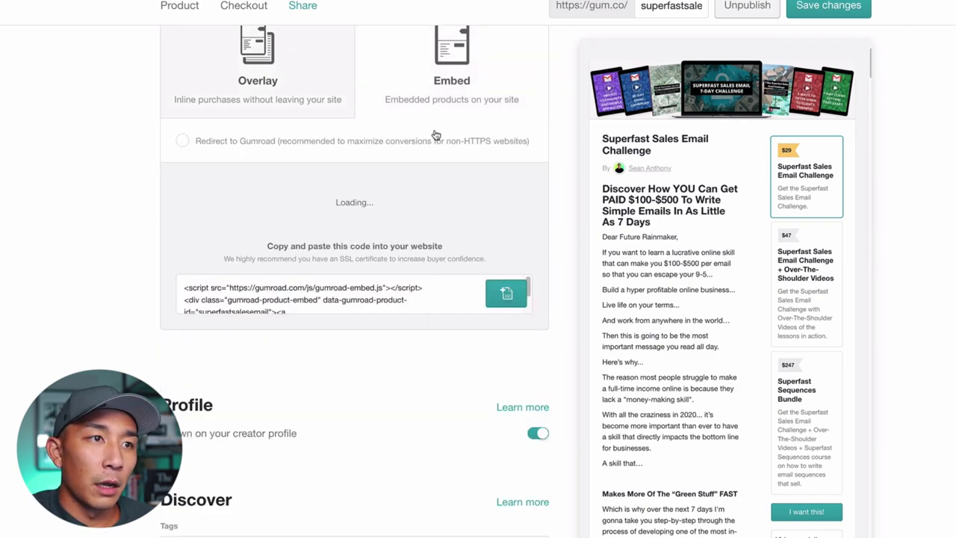
scroll(487, 256, down, 15)
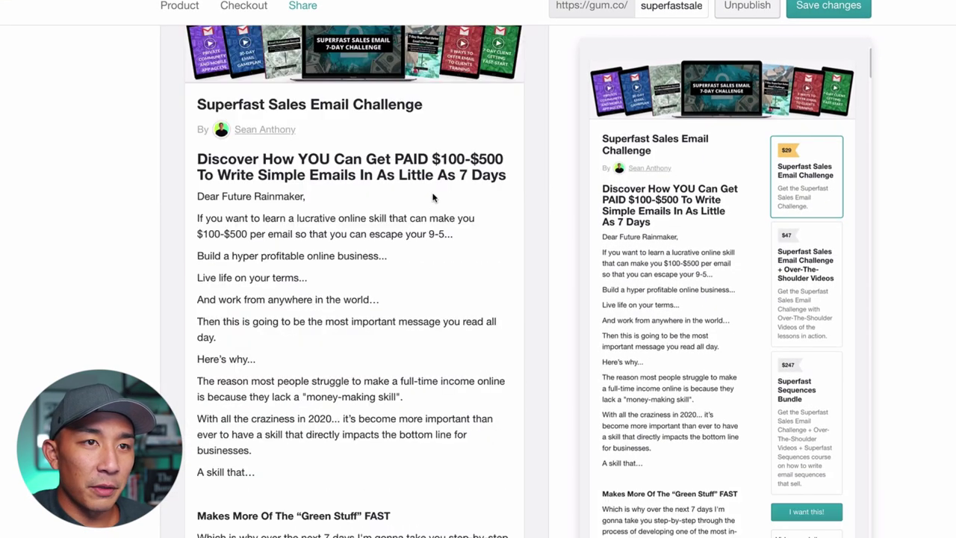
scroll(407, 225, down, 20)
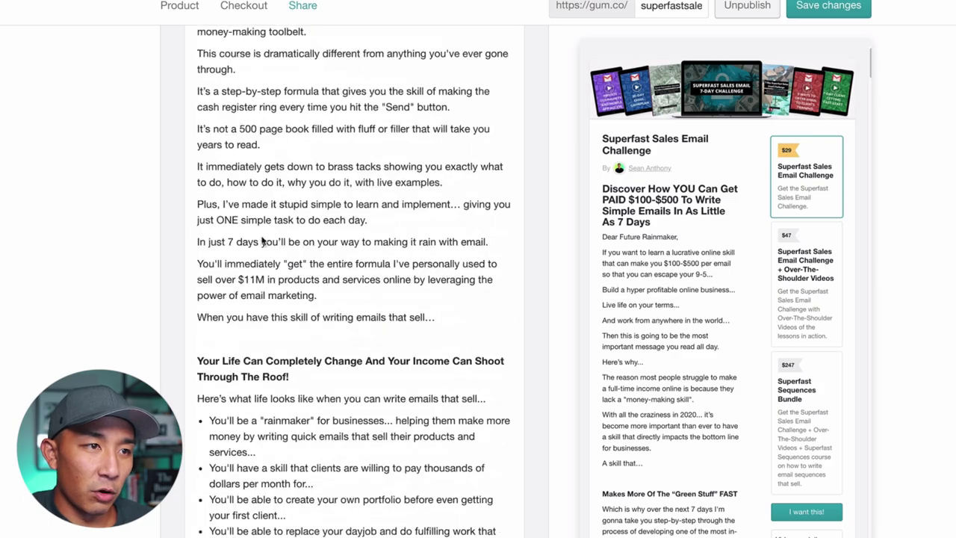
scroll(394, 246, down, 20)
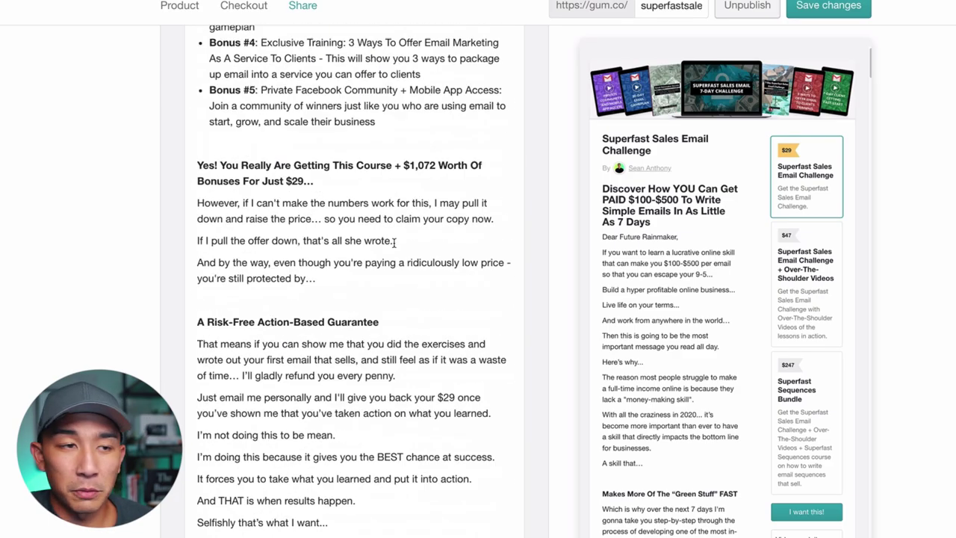
scroll(369, 284, up, 20)
scroll(385, 332, up, 20)
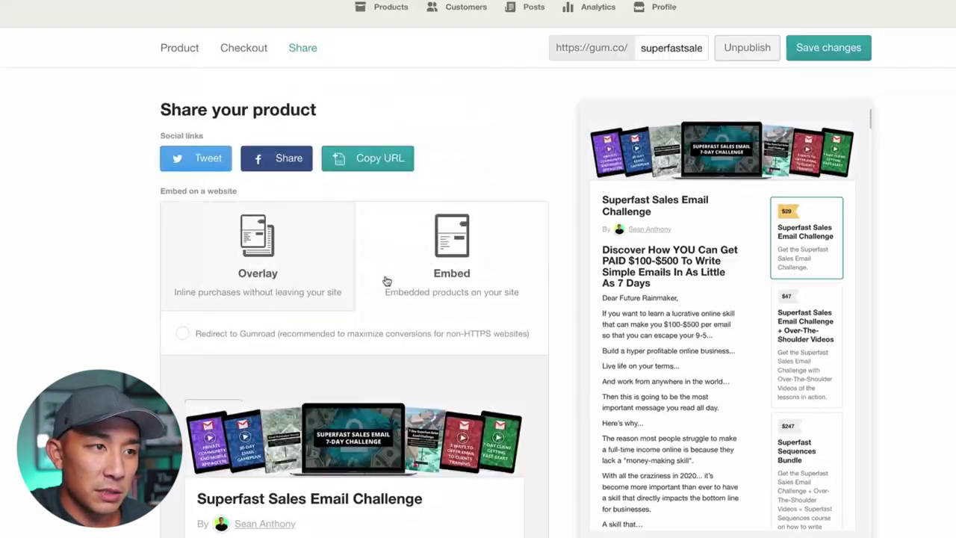
scroll(451, 314, down, 15)
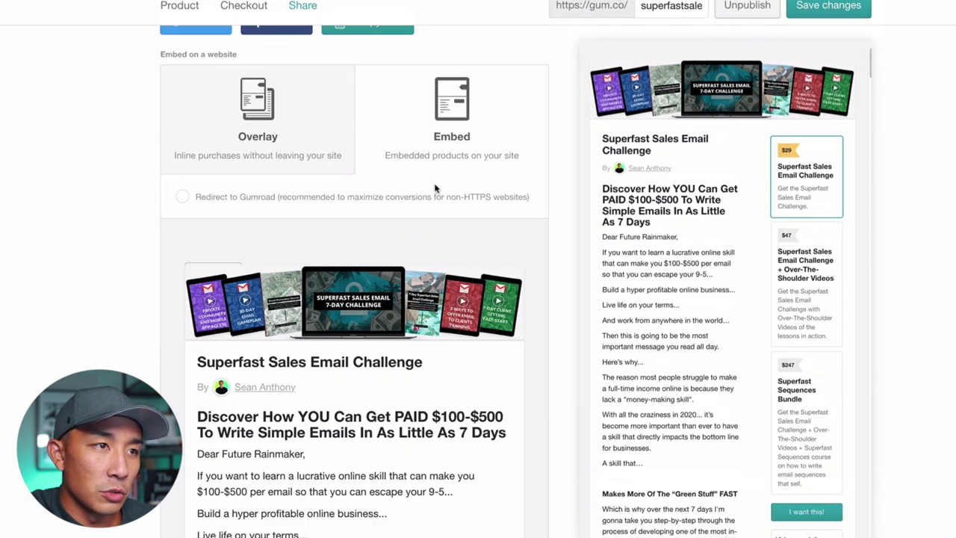
scroll(334, 305, down, 15)
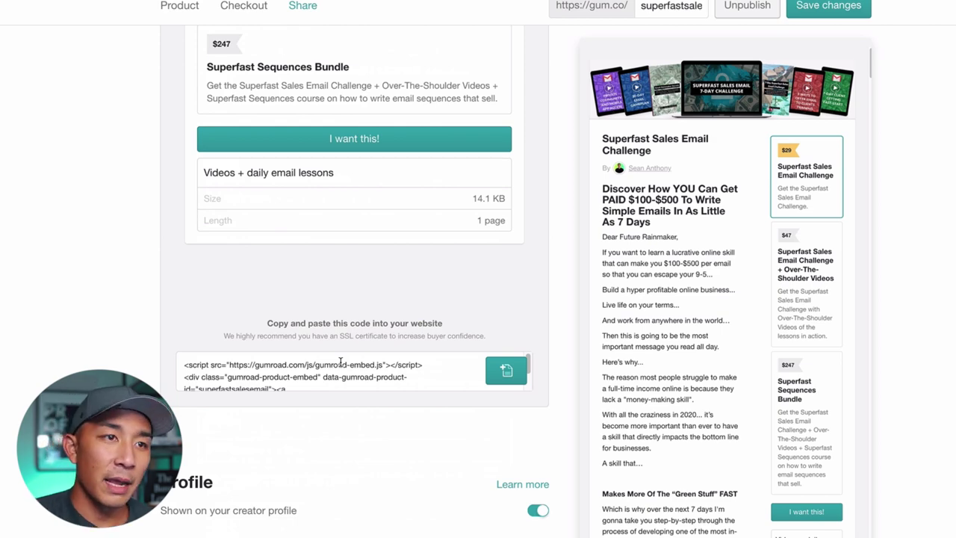
scroll(335, 362, down, 2)
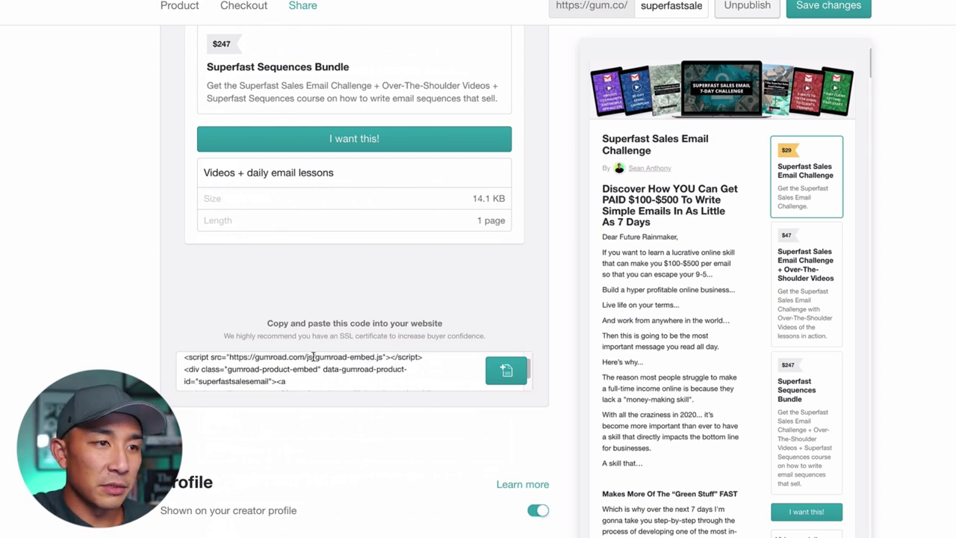
scroll(403, 432, down, 3)
scroll(393, 428, up, 3)
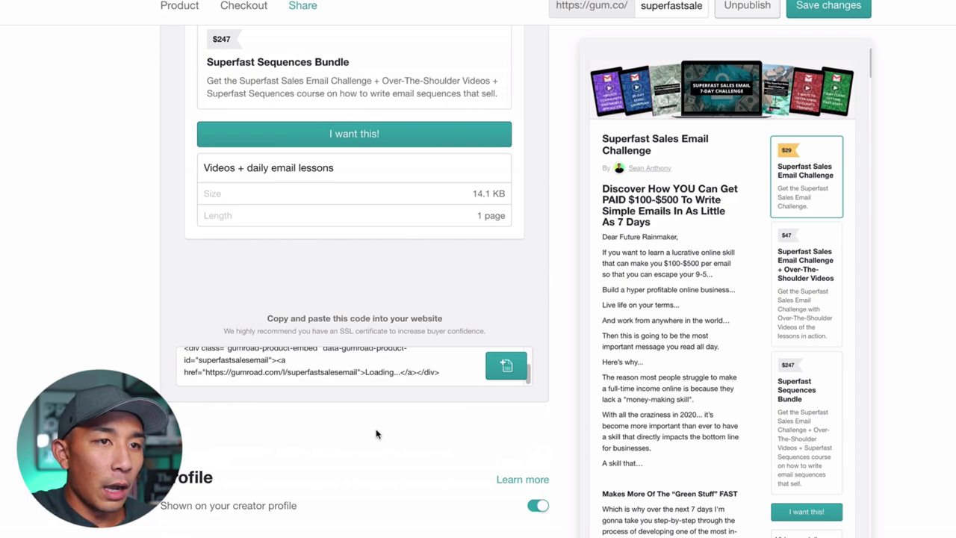
scroll(376, 432, up, 20)
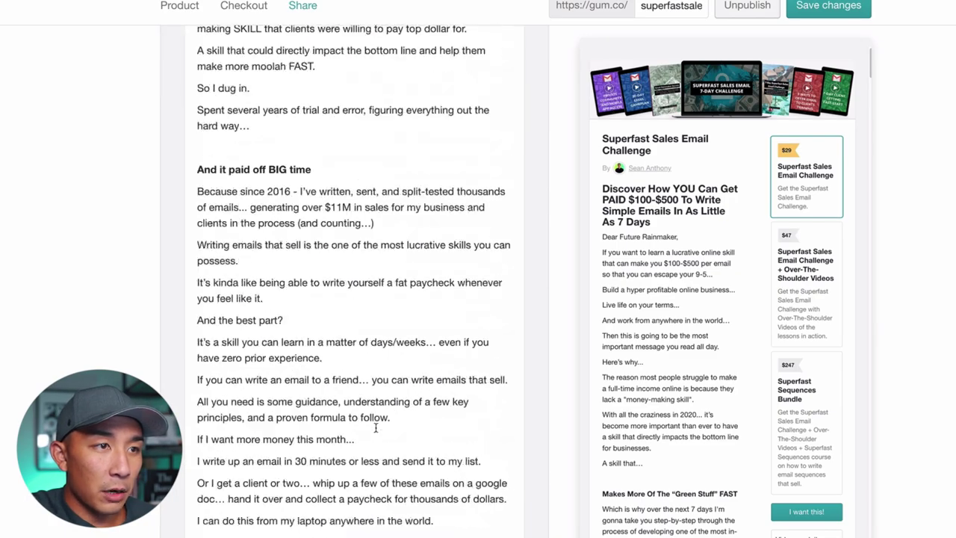
scroll(376, 428, up, 10)
click(258, 273)
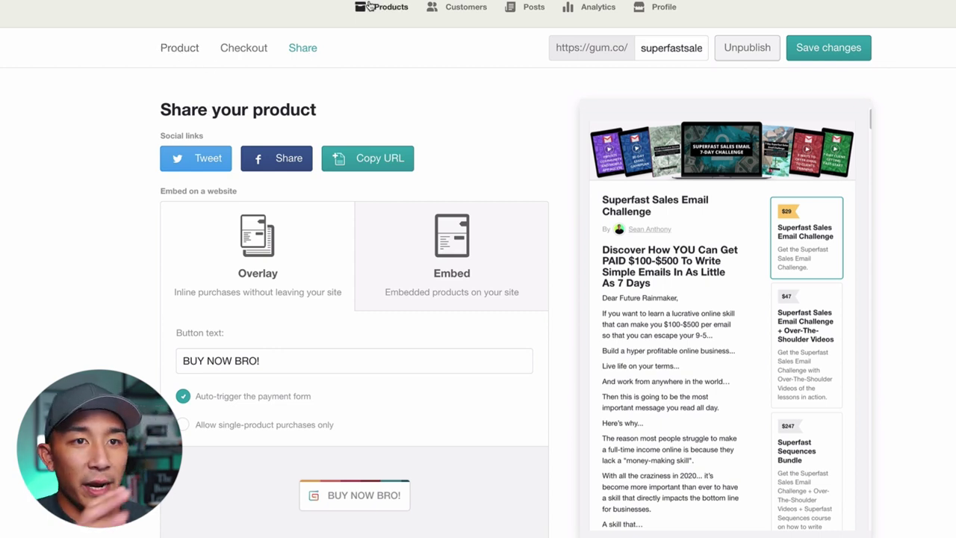
scroll(706, 371, down, 4)
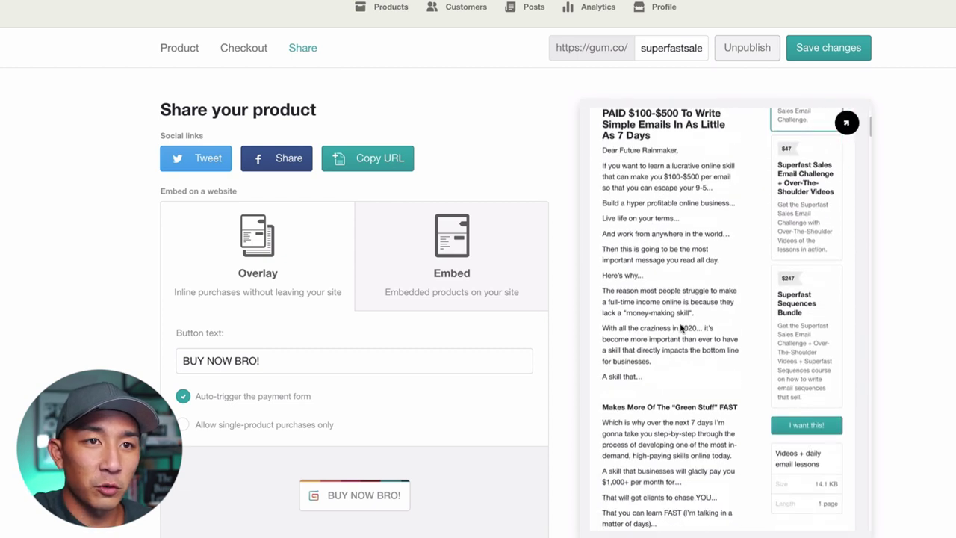
scroll(748, 222, up, 3)
scroll(795, 501, down, 1)
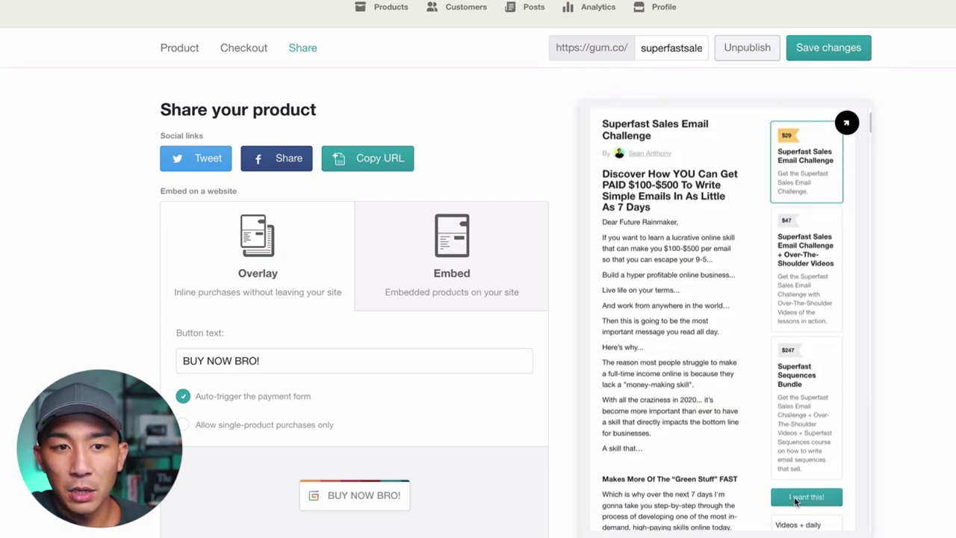